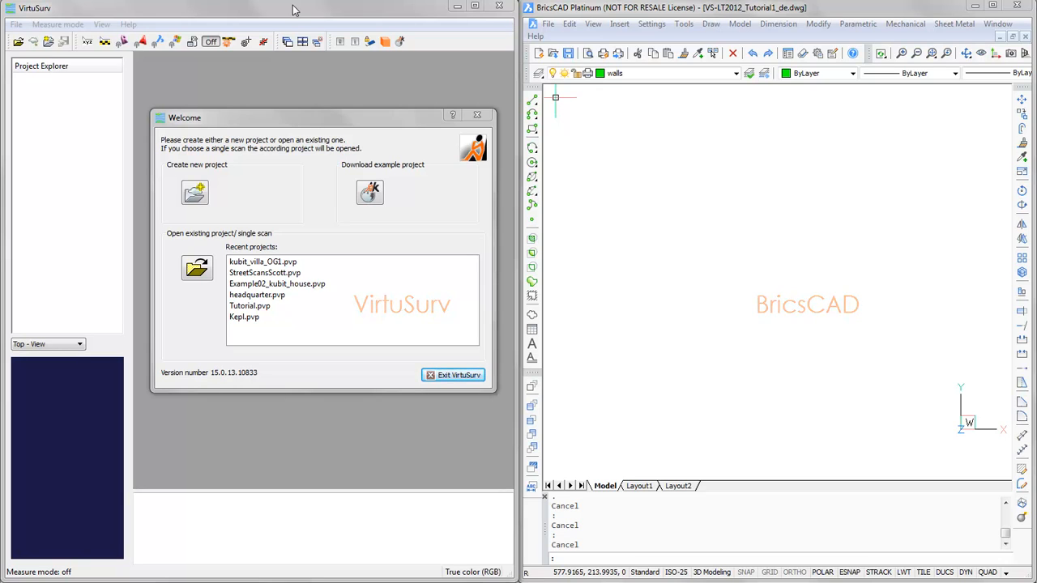
- Open the recent project kubit_villa_OG1.pvp and show scans Villa_OG1_009 and Villa_OG1_010 in true color
left_click(359, 119)
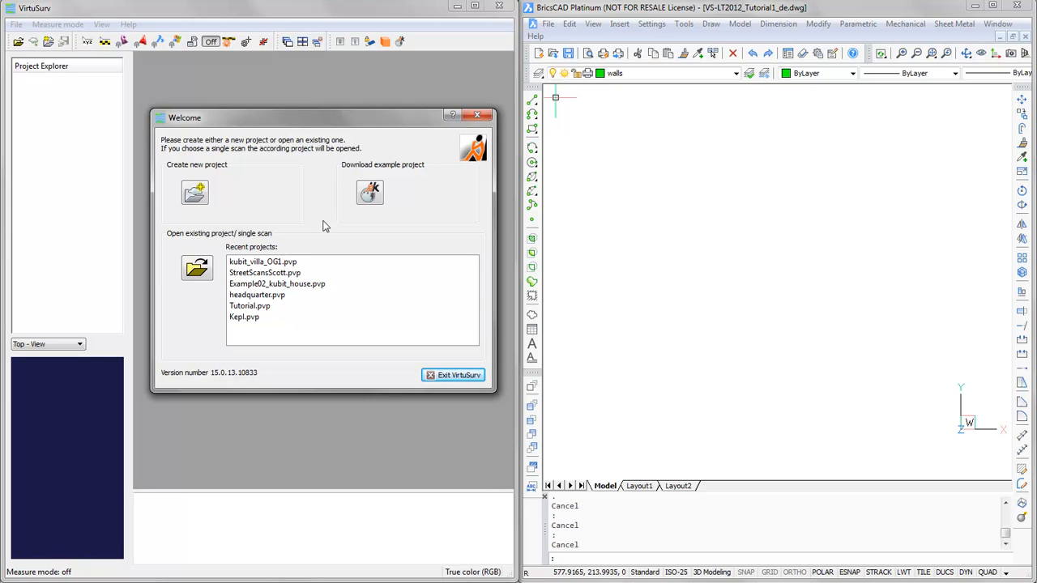
double_click(255, 264)
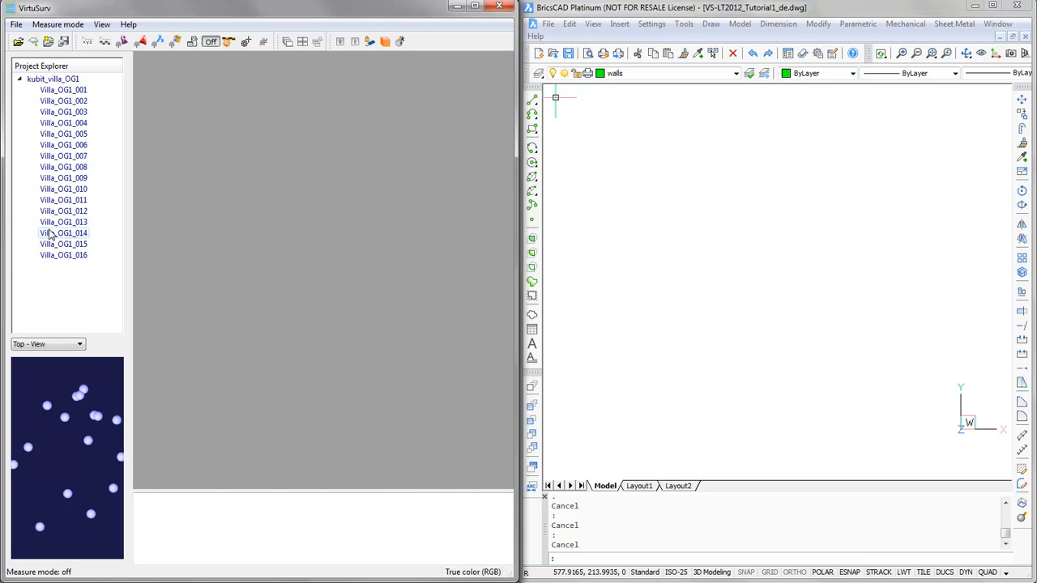
left_click(56, 179)
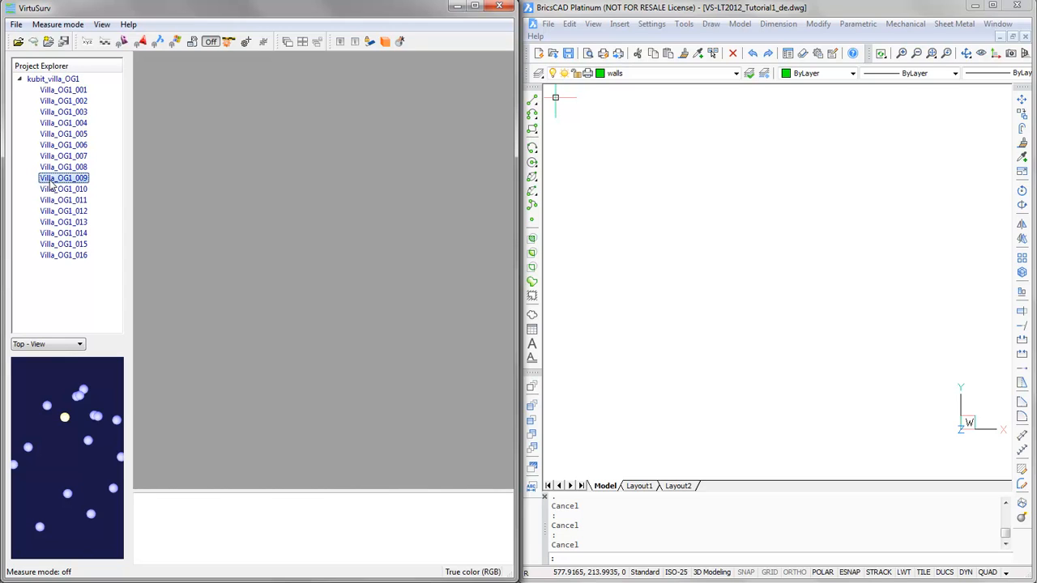
left_click(53, 189, "ctrl")
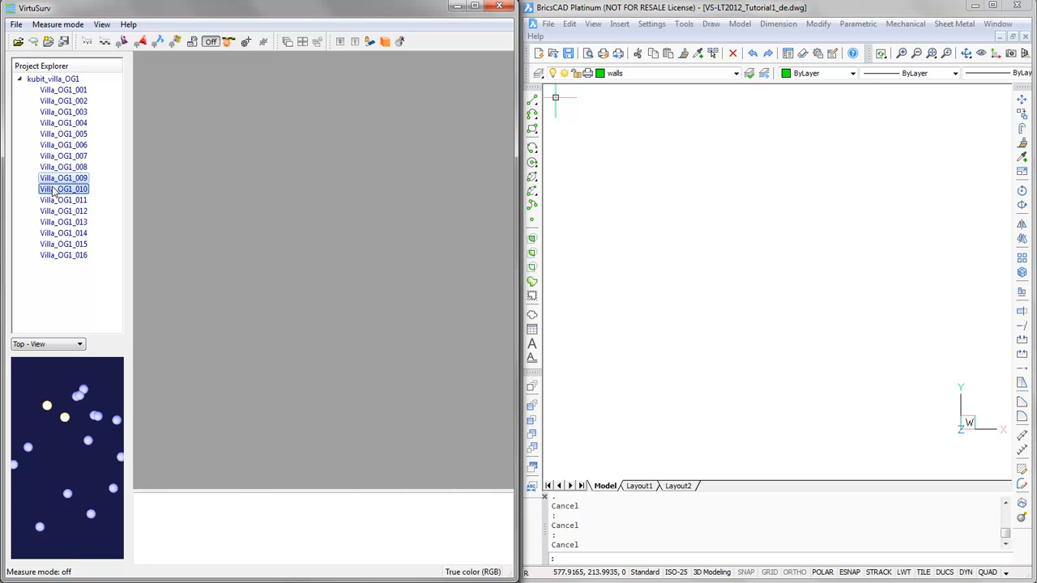
right_click(53, 190)
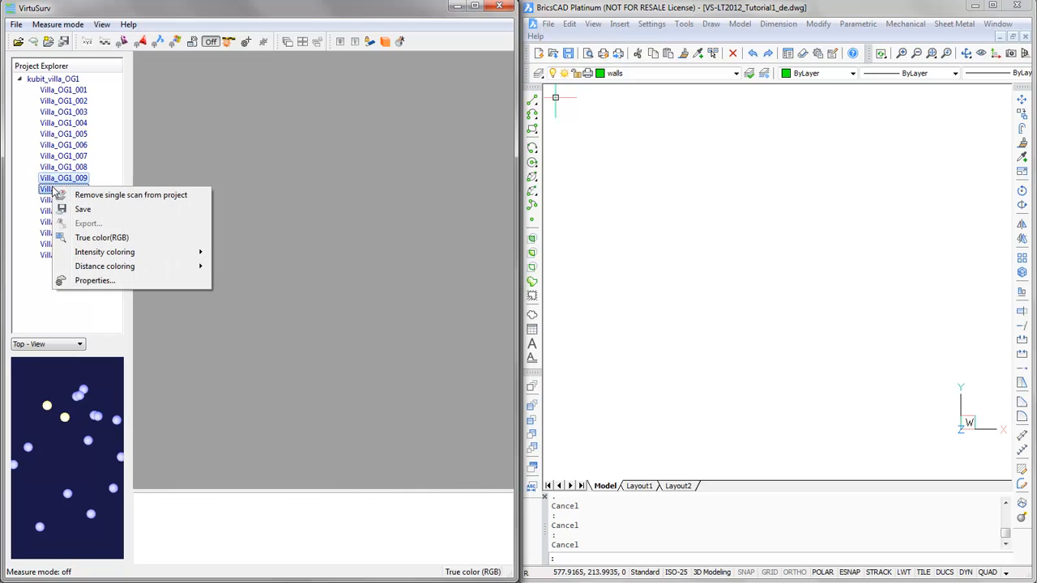
left_click(79, 237)
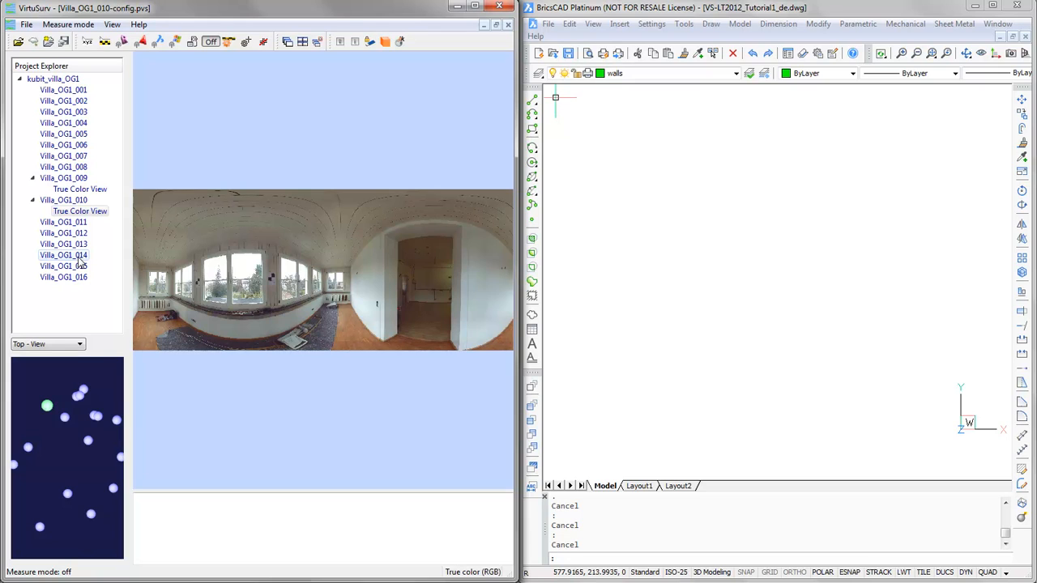
- Open scan Villa_OG1_014 and return to the true color view of Villa_OG1_010
double_click(79, 257)
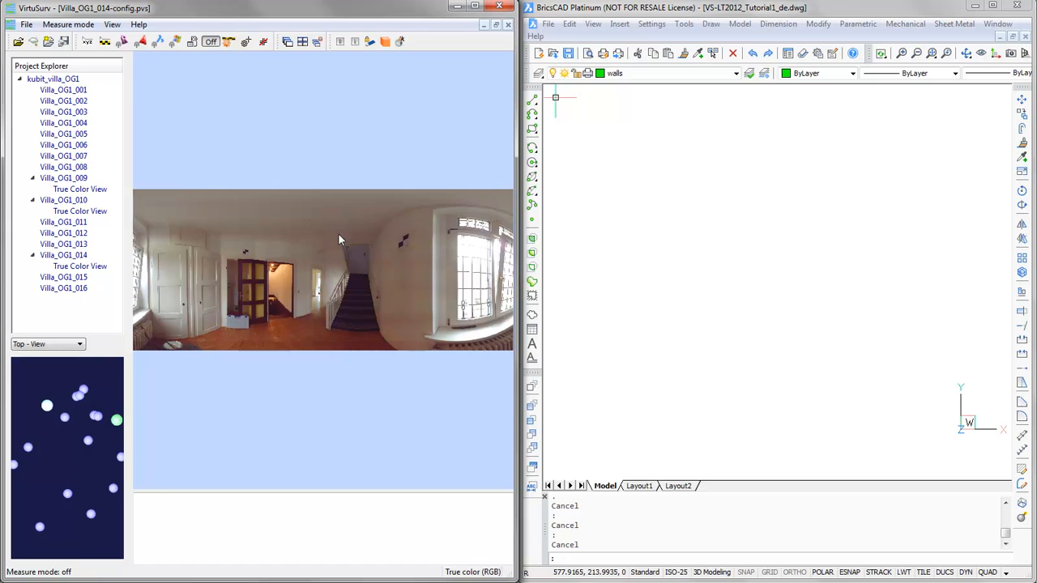
left_click(47, 407)
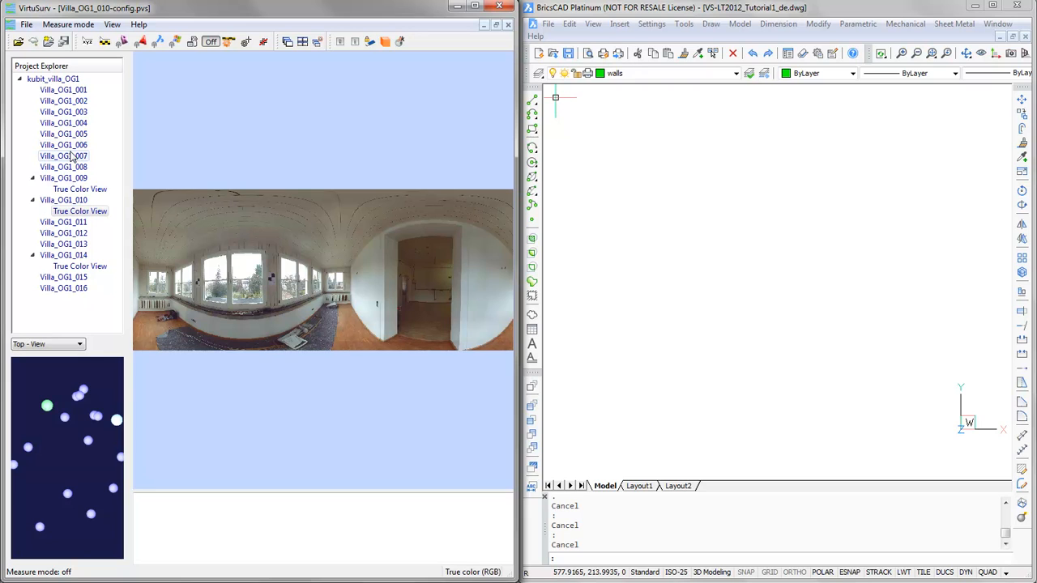
left_click(73, 200)
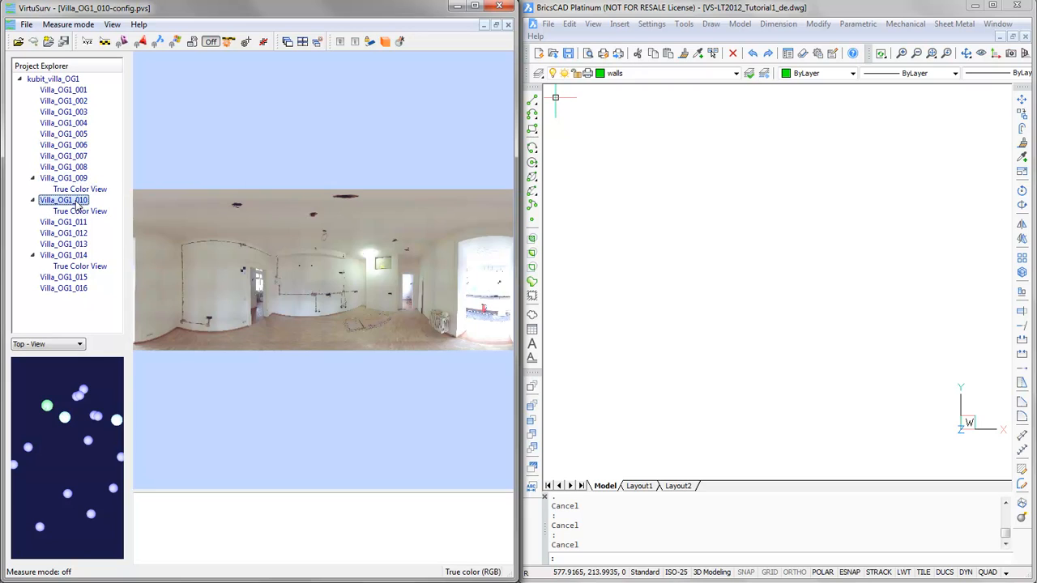
left_click(78, 210)
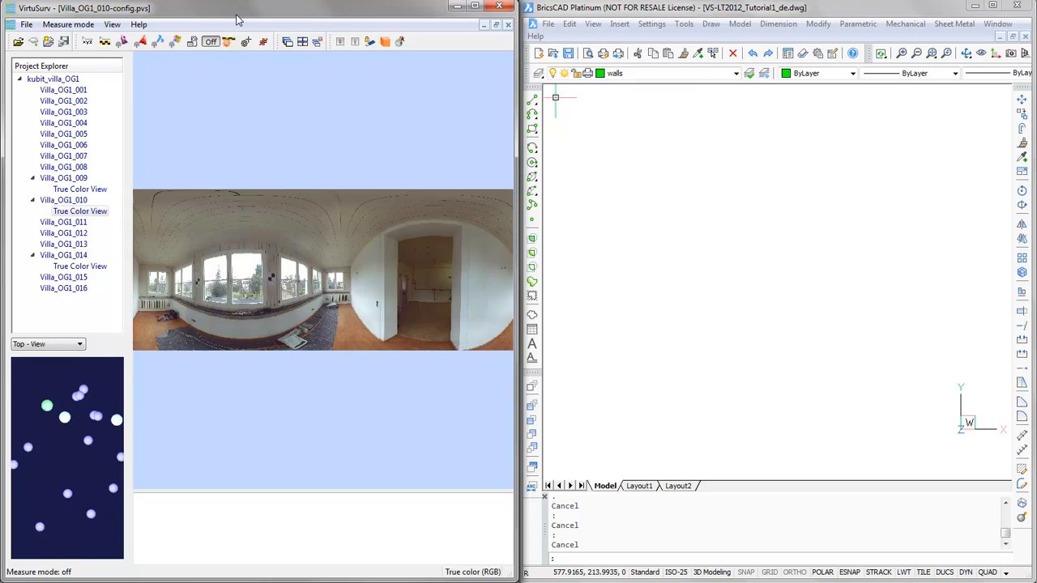
- Set the measure mode to send scan points to BricsCAD
left_click(157, 43)
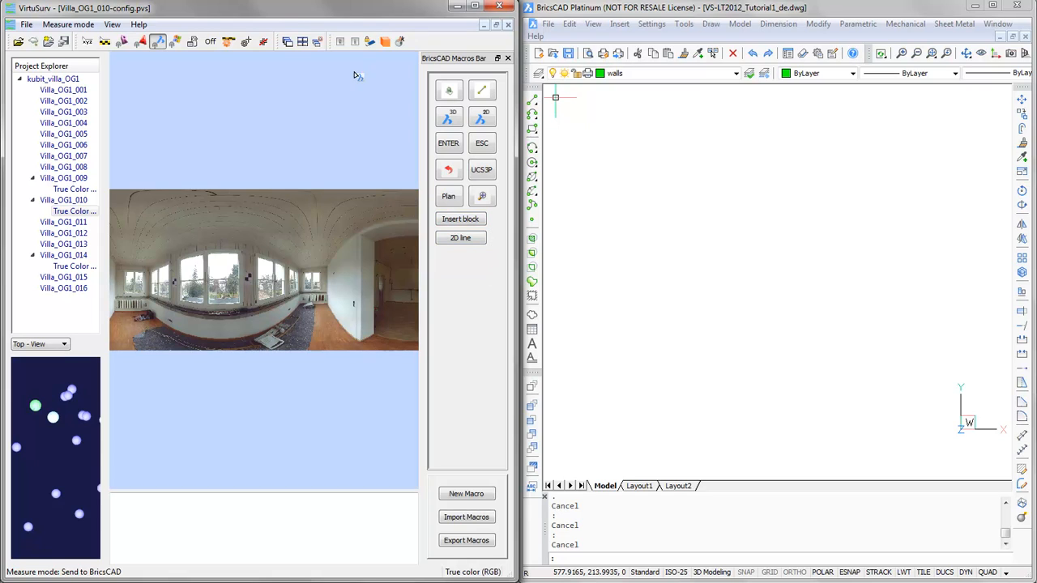
left_click(479, 94)
- Start a line with the Line macro, measuring two points along one radiator wall and one point on the adjoining plain long wall
double_click(308, 288)
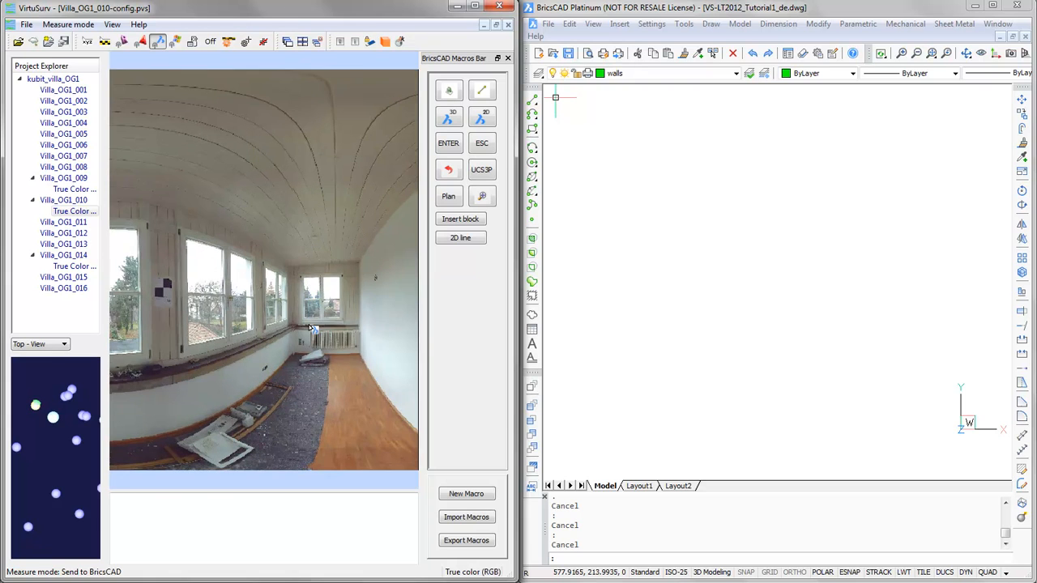
scroll(309, 327, "up", 3)
scroll(312, 328, "down", 1)
left_click_drag(354, 327, 293, 307)
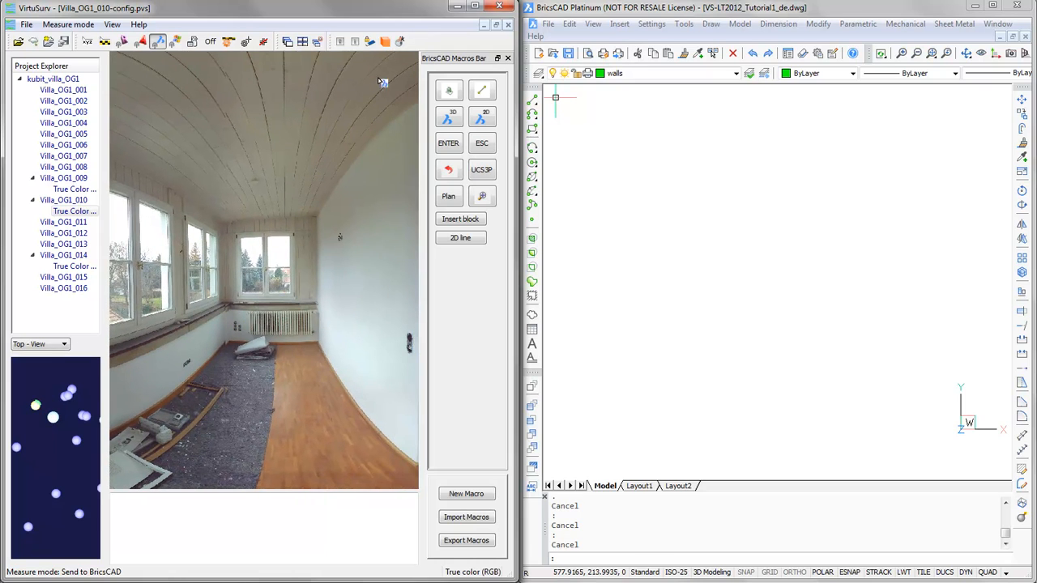
left_click(488, 96)
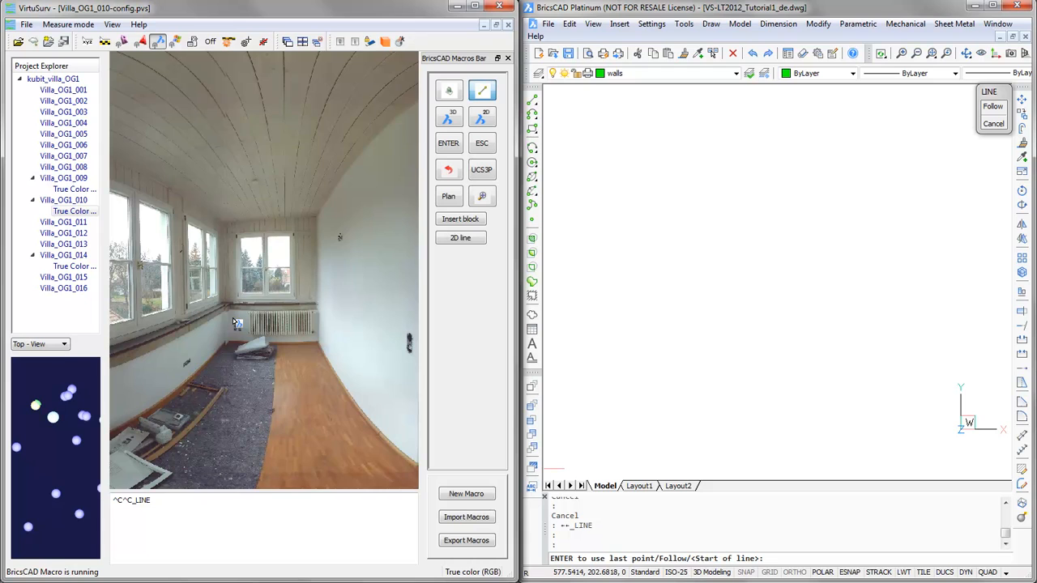
scroll(233, 317, "up", 3)
left_click(343, 328)
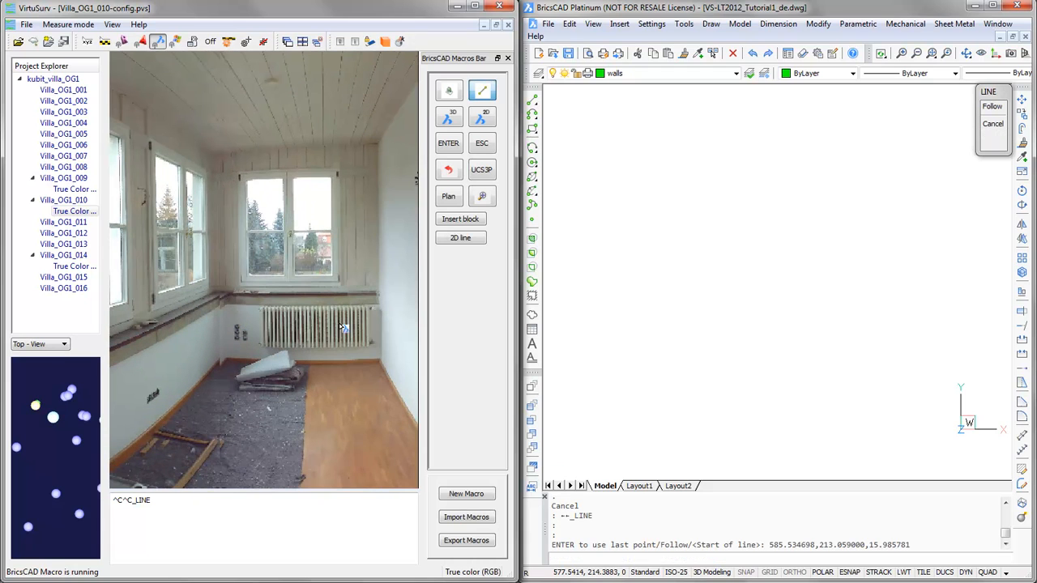
left_click(378, 324)
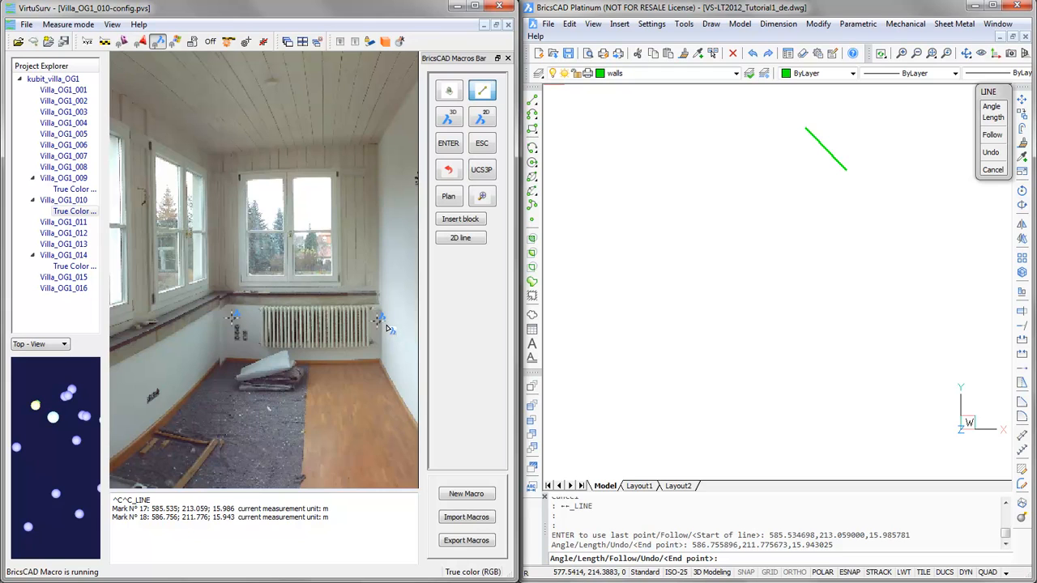
left_click(386, 329)
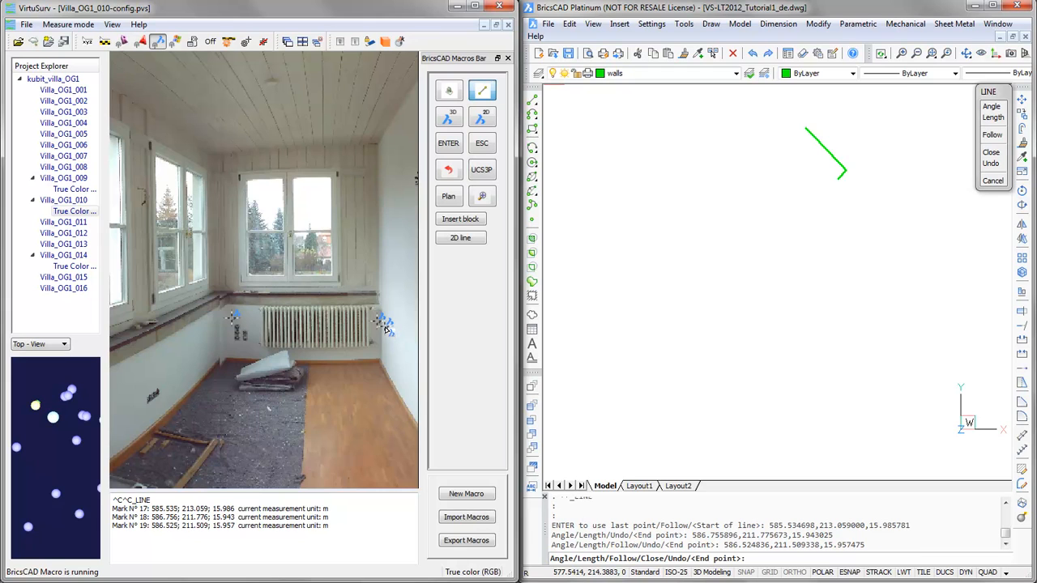
- Continue the line with another point on the plain long wall, two on the opposite radiator wall and one on the window wall
scroll(386, 329, "down", 2)
scroll(386, 329, "down", 5)
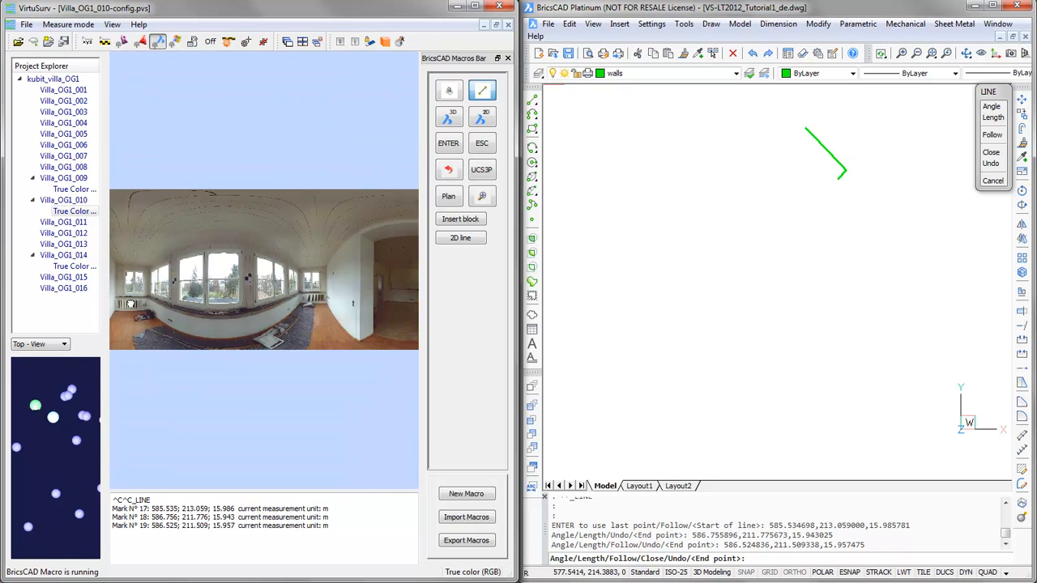
scroll(112, 305, "up", 1)
scroll(112, 304, "up", 3)
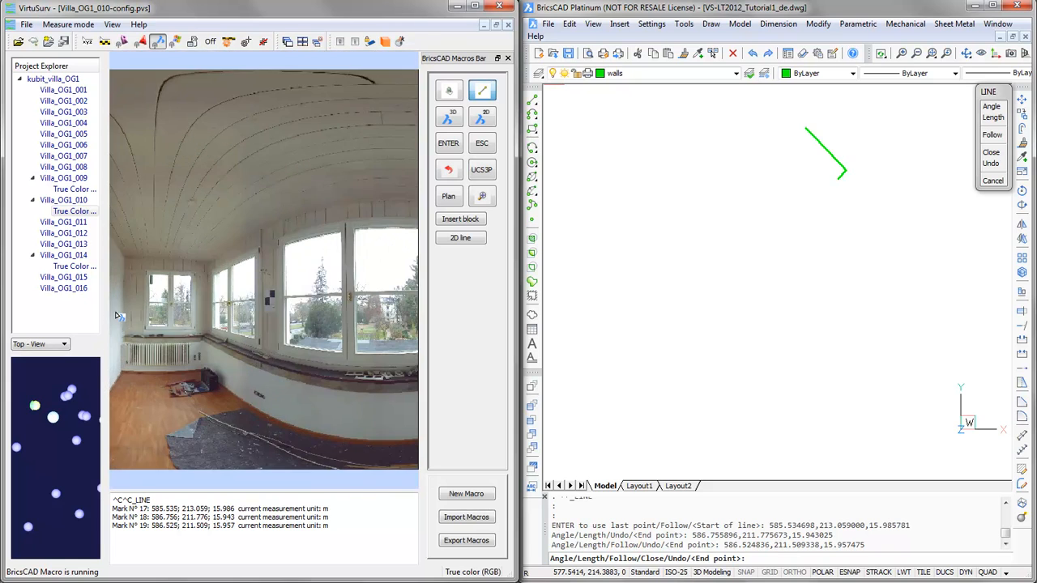
left_click(127, 374)
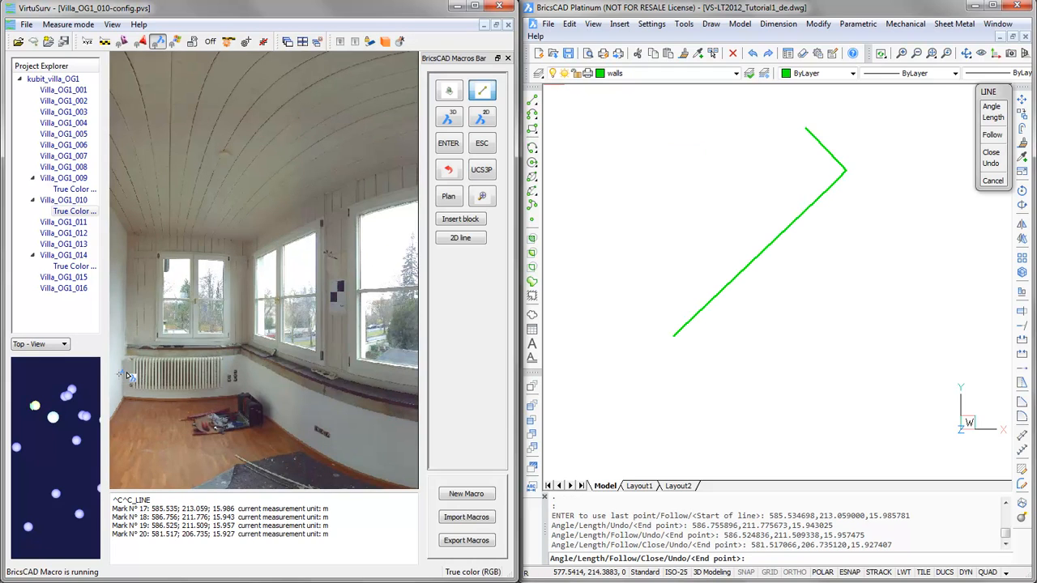
left_click(128, 371)
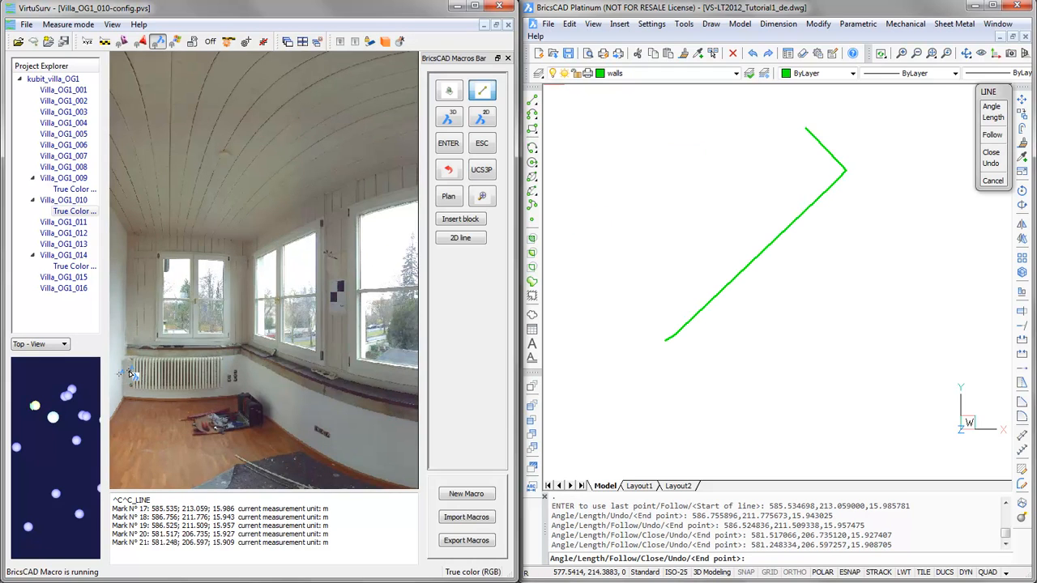
left_click(241, 364)
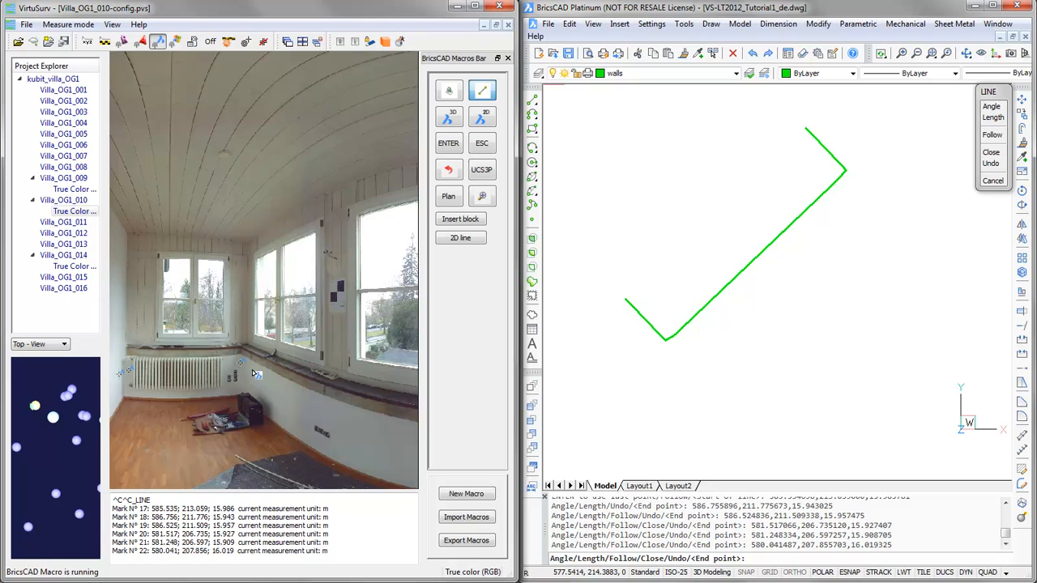
left_click(252, 369)
- Measure a final point at the far end of the window wall and close the room outline
scroll(252, 369, "down", 3)
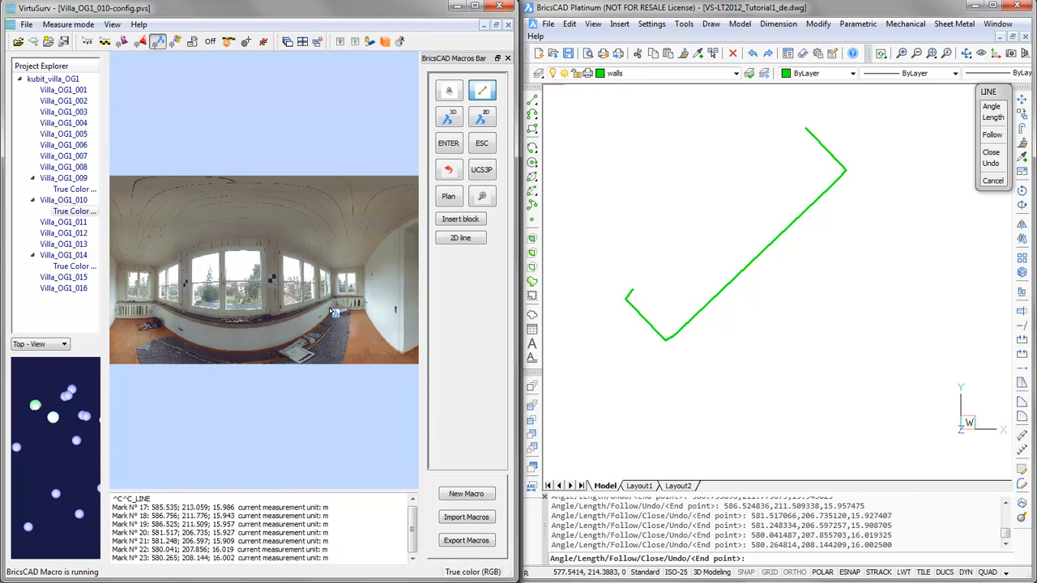
scroll(339, 312, "up", 2)
scroll(338, 332, "down", 1)
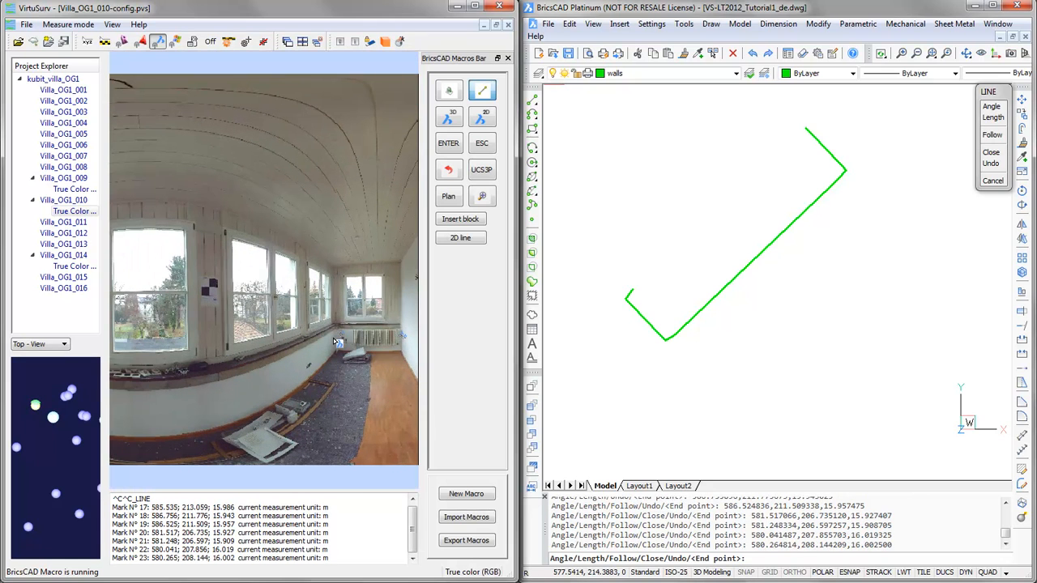
left_click(338, 341)
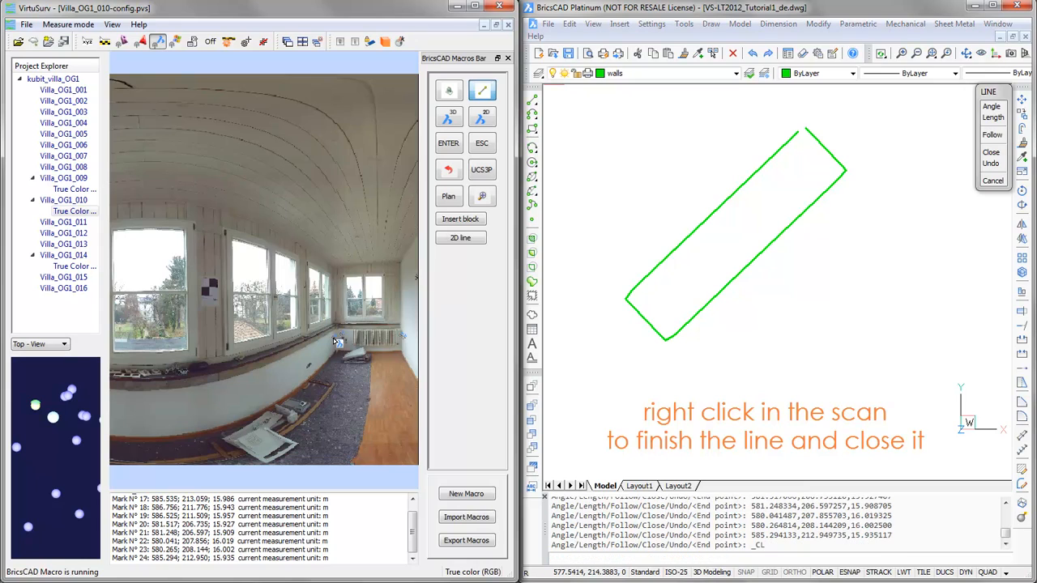
right_click(338, 342)
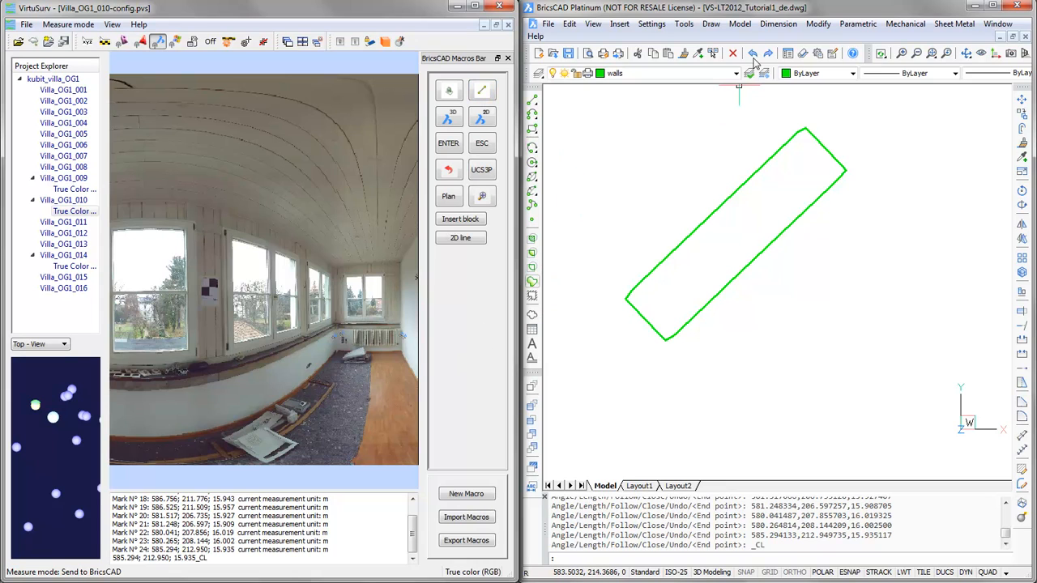
- Inspect the room outline from an oblique 3D angle in BricsCAD and restore the plan view with the VirtuSurv macro
left_click(812, 11)
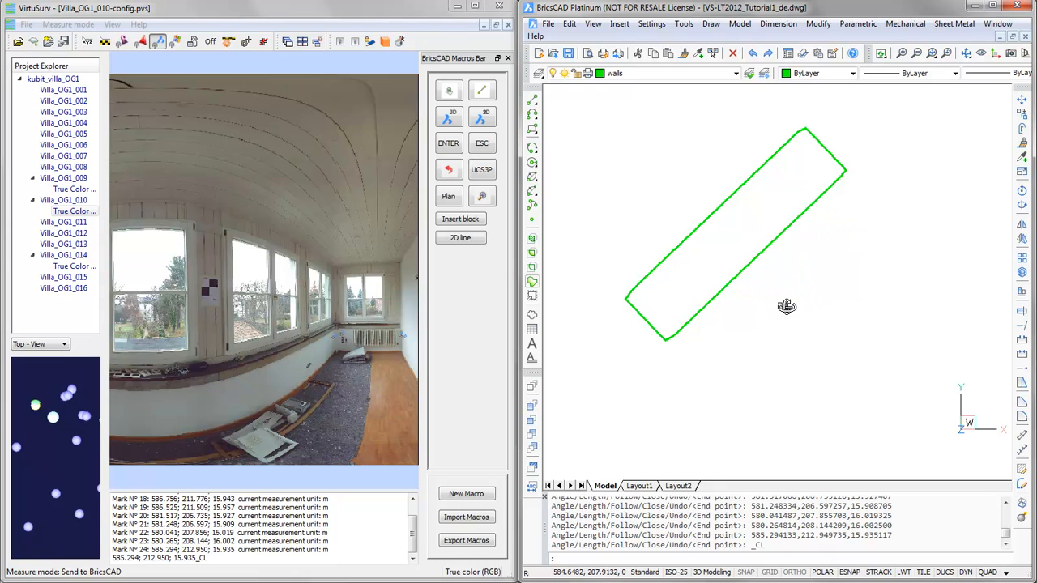
mouse_move(787, 296)
middle_mouse_down("shift")
mouse_move(778, 176)
mouse_move(767, 185)
mouse_move(771, 297)
middle_mouse_up("shift")
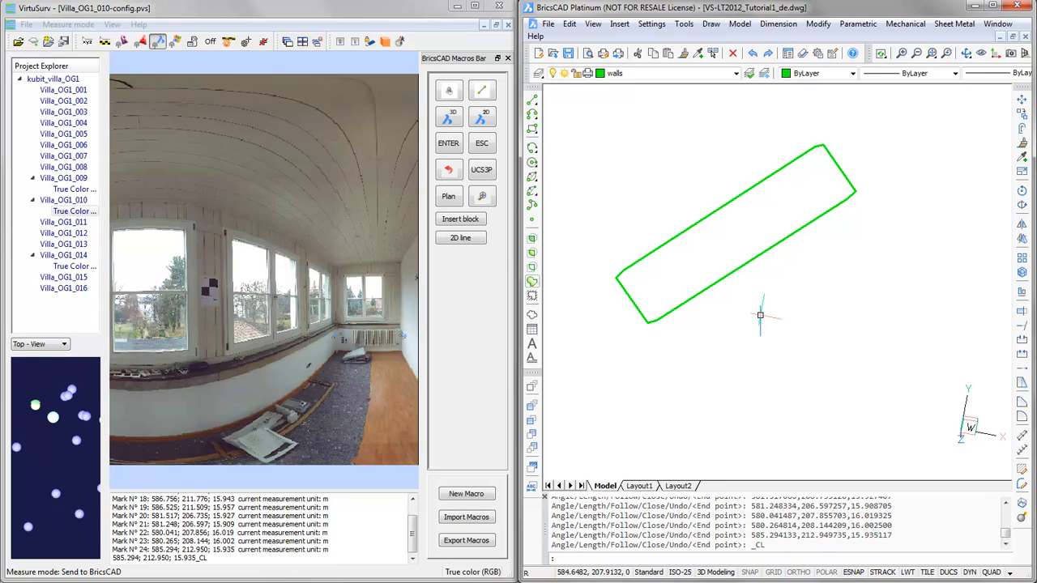
left_click(449, 197)
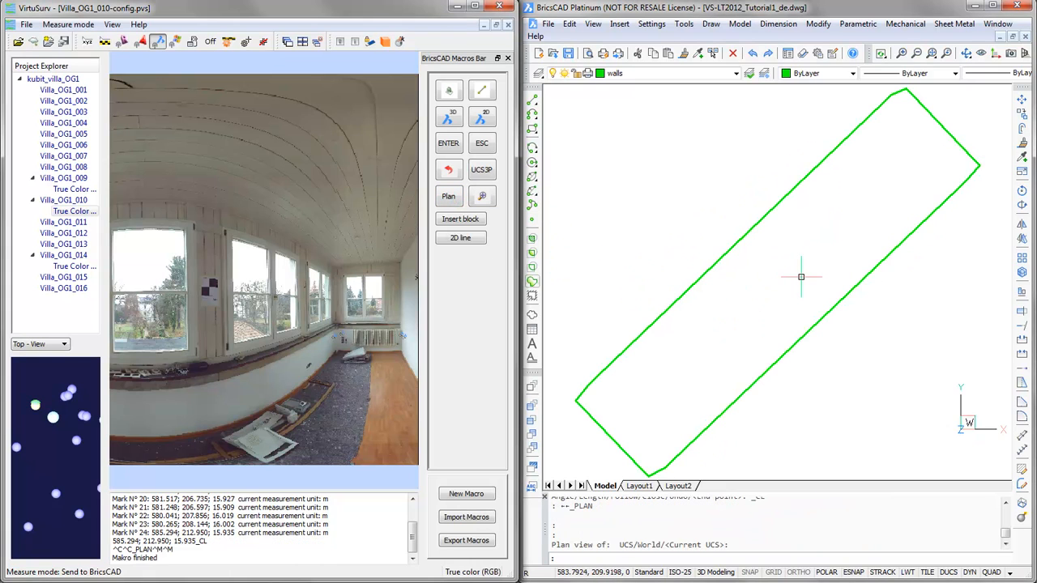
- In BricsCAD, select all lines of the room outline and set both their start point Z and end point Z to 0
left_click(731, 11)
scroll(802, 239, "down", 1)
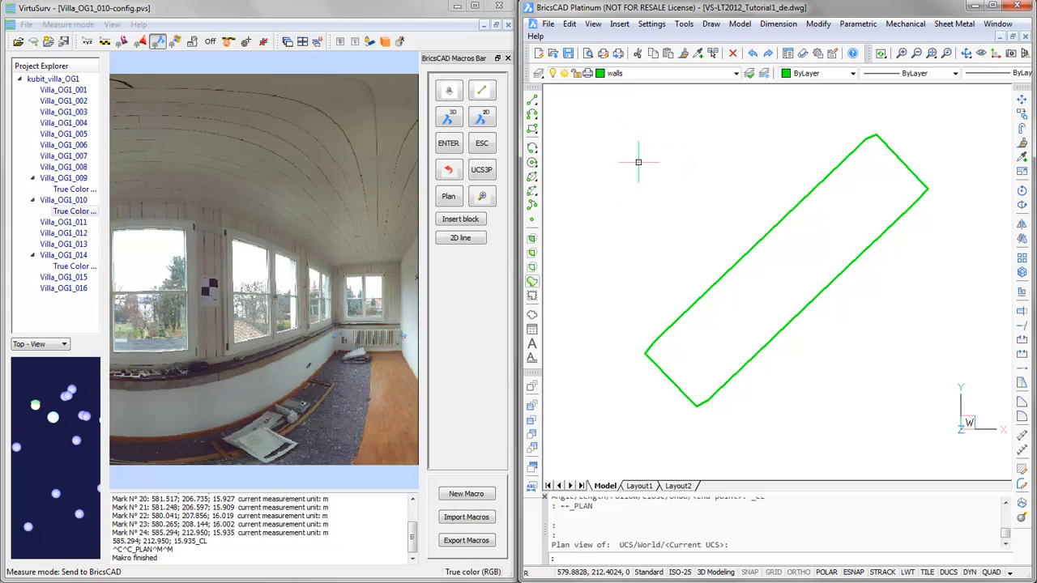
left_click(569, 117)
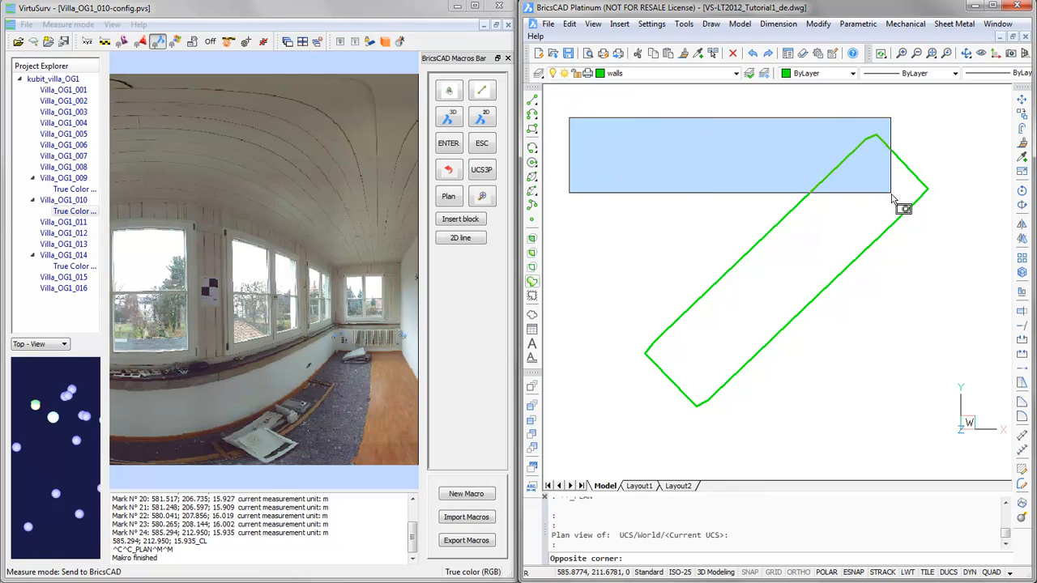
left_click(944, 445)
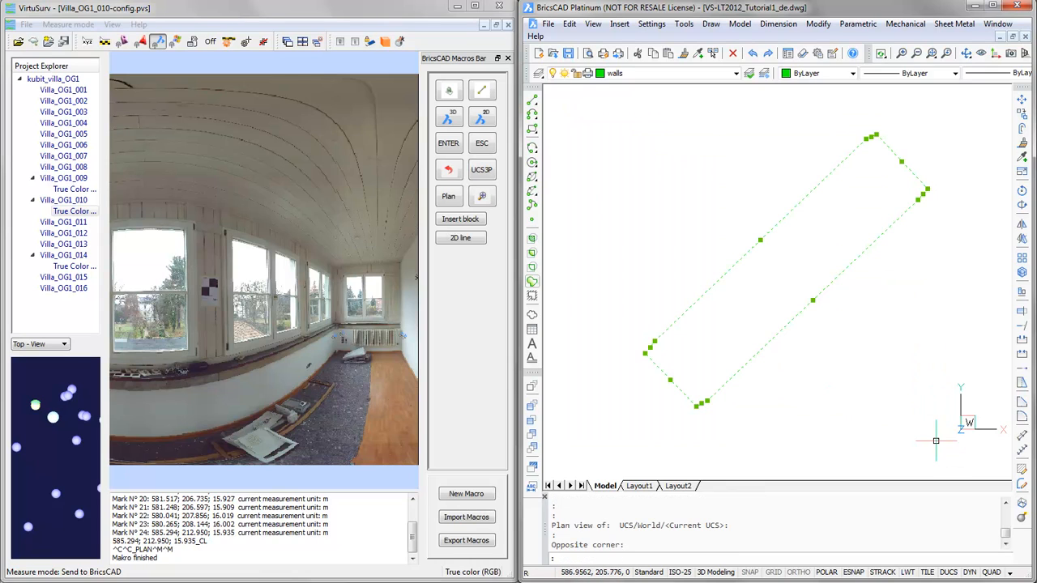
right_click(847, 387)
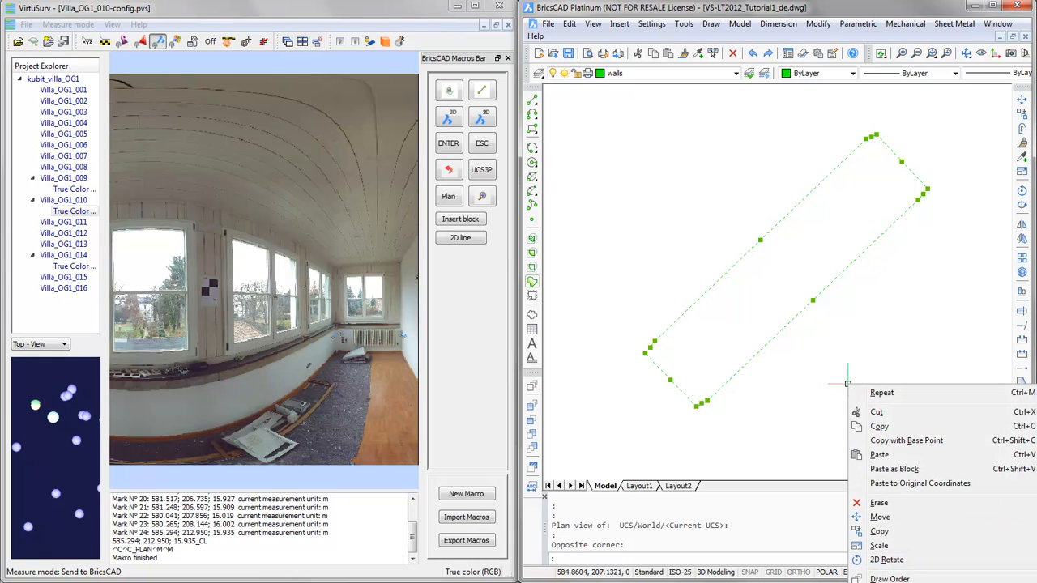
left_click(879, 582)
left_click(907, 291)
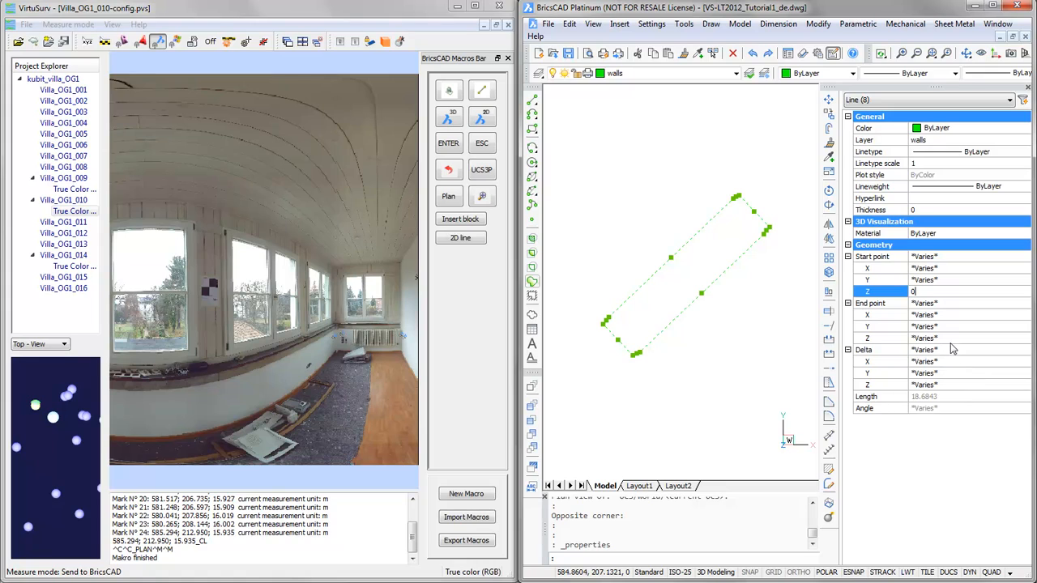
left_click(951, 339)
type("0")
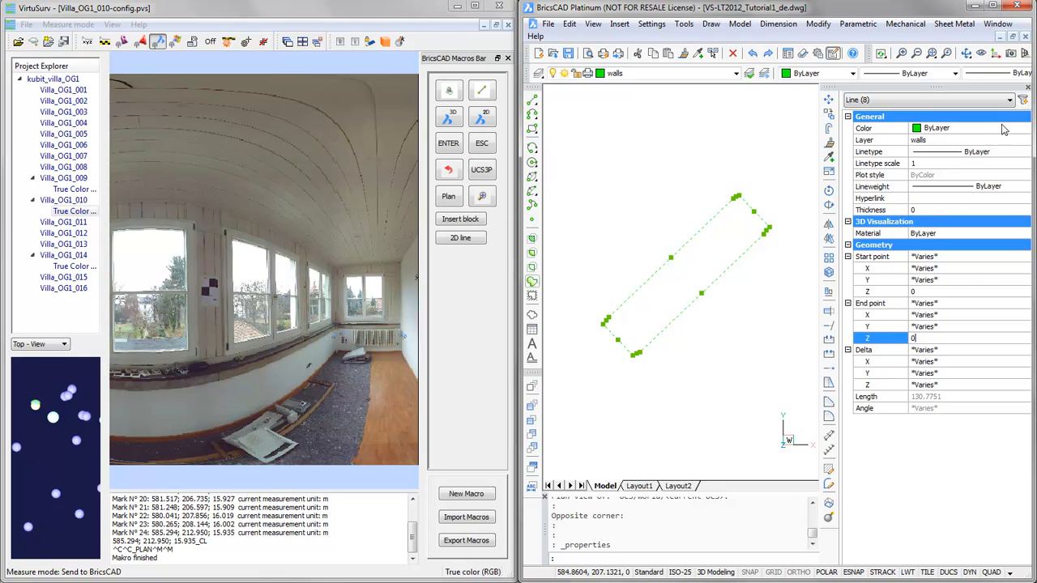
- Close the properties, inspect the flattened room outline from an oblique 3D angle and restore the plan view
left_click(1027, 89)
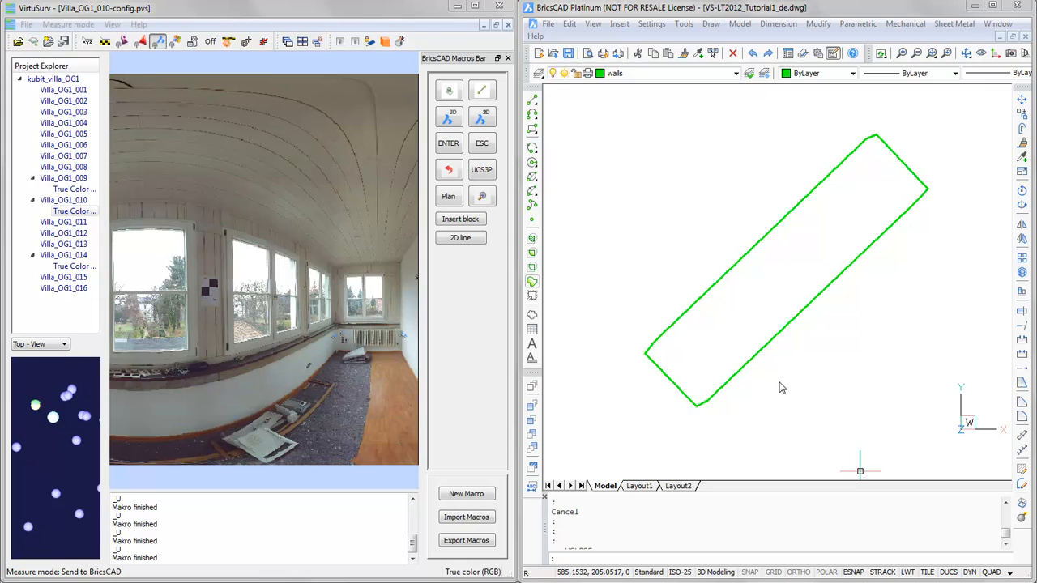
left_click(776, 384)
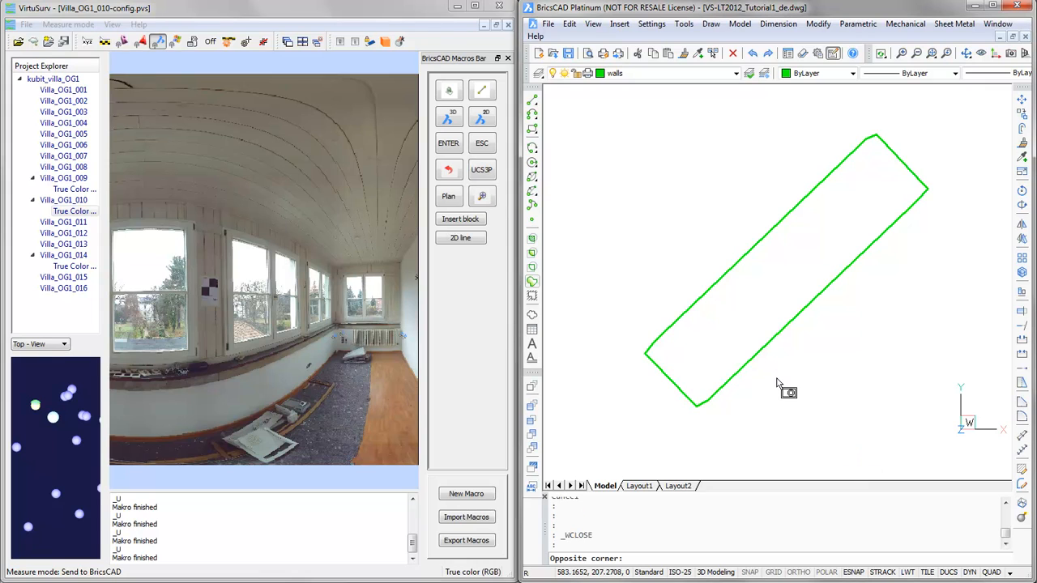
mouse_move(776, 384)
middle_mouse_down("shift")
mouse_move(787, 384)
mouse_move(772, 281)
mouse_move(778, 389)
mouse_move(769, 385)
middle_mouse_up("shift")
type("_plan")
key("Return")
key("Return")
key("Return")
key("Return")
key("Return")
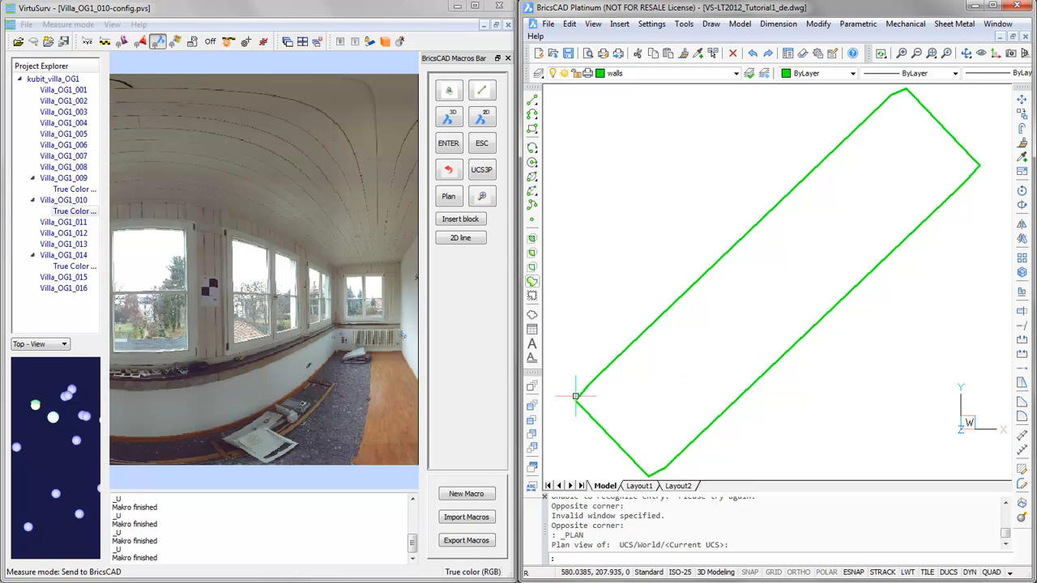
- Delete the four short connecting segments at the corners of the room outline
mouse_move(590, 396)
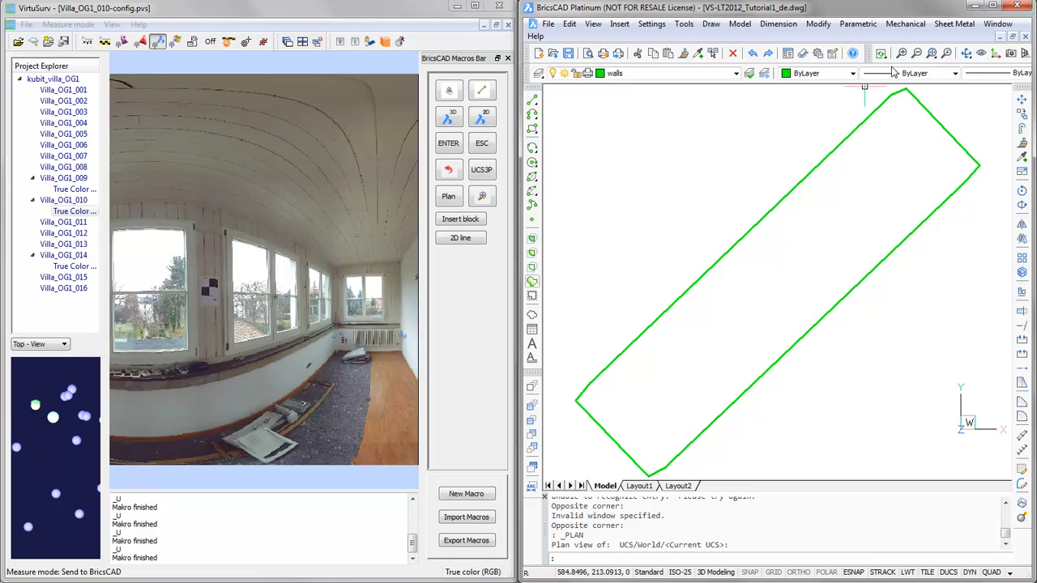
key("Escape")
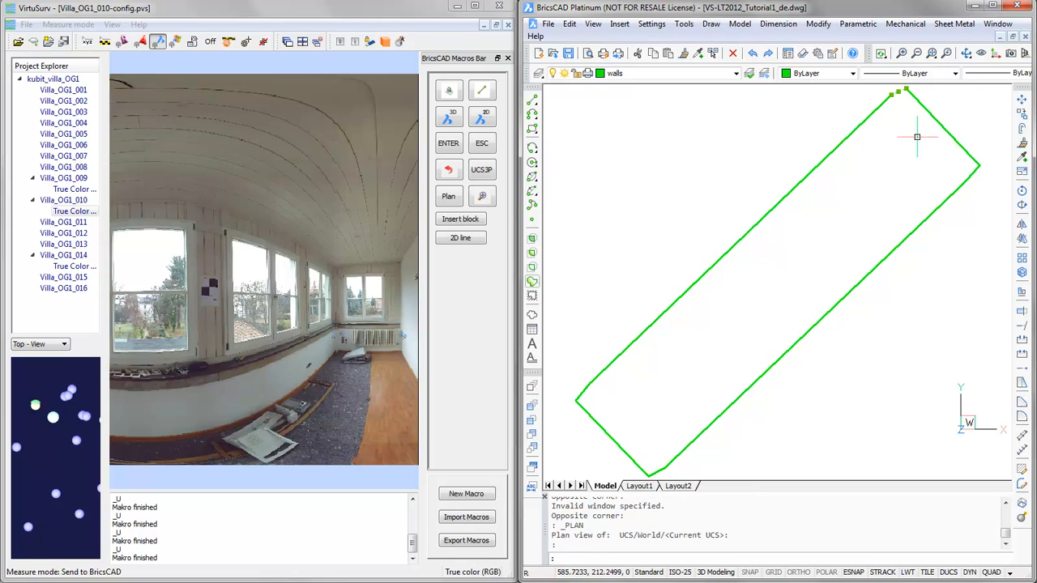
key("Delete")
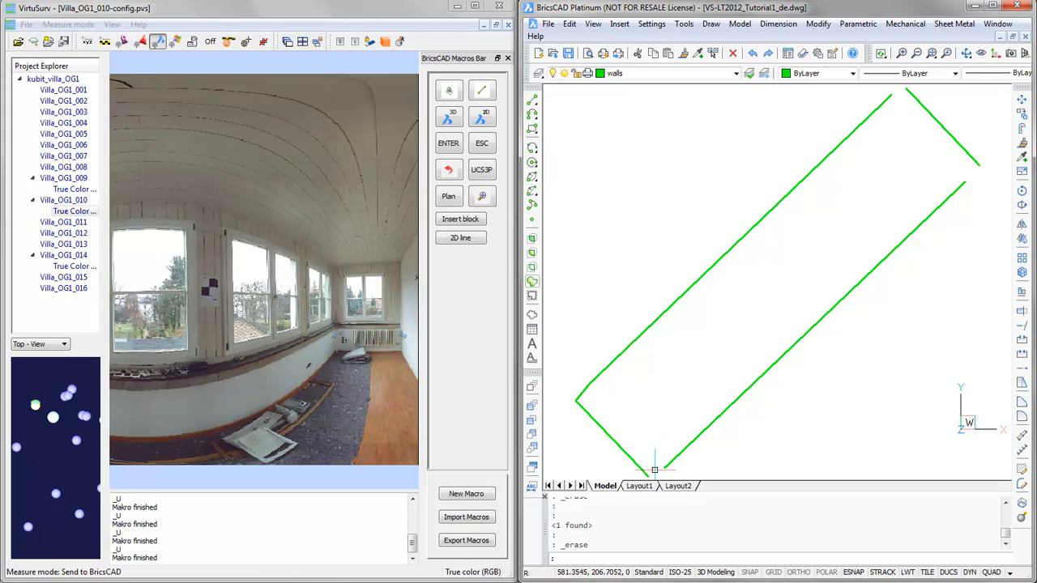
key("Escape")
key("Delete")
- Fillet the lower short wall line with both long wall lines at radius 0 to form sharp corners
left_click(1023, 417)
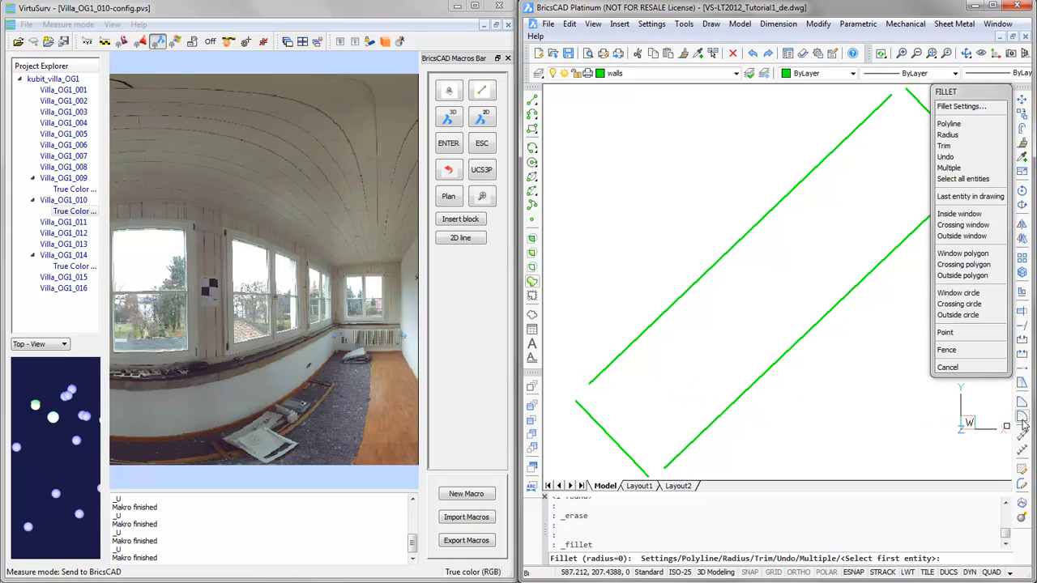
left_click(591, 413)
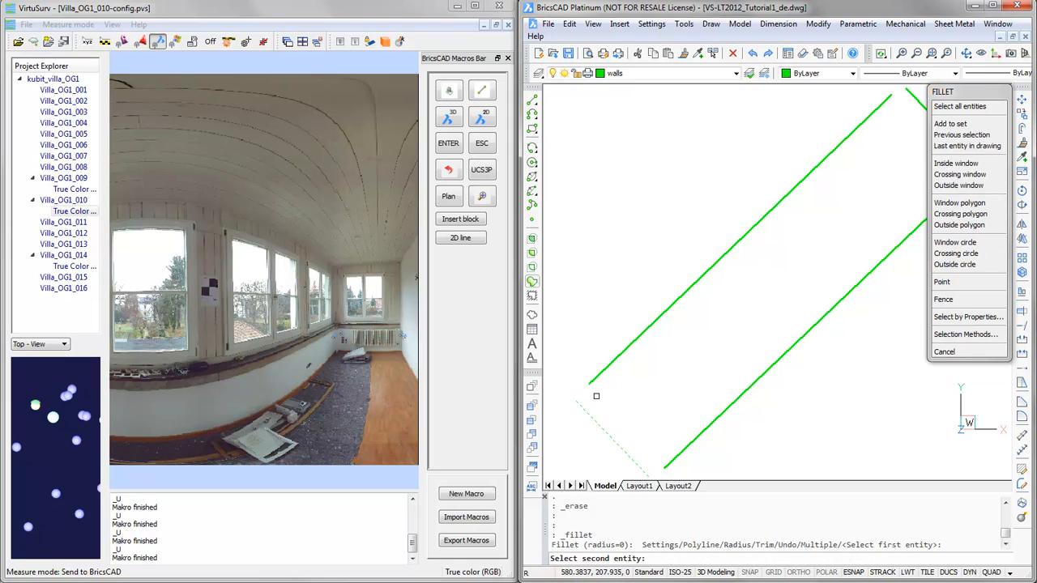
left_click(597, 379)
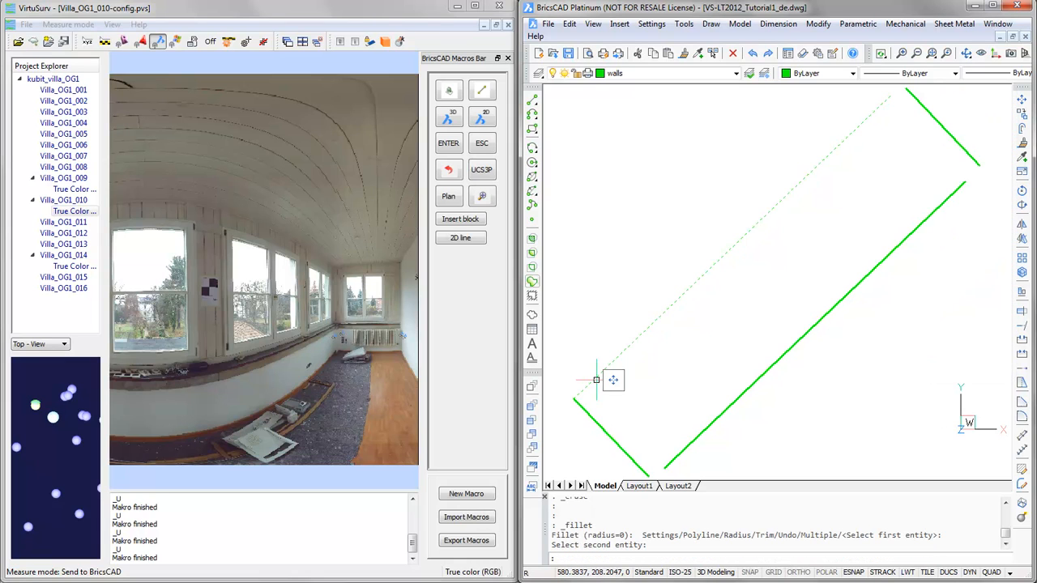
key("Return")
left_click(616, 440)
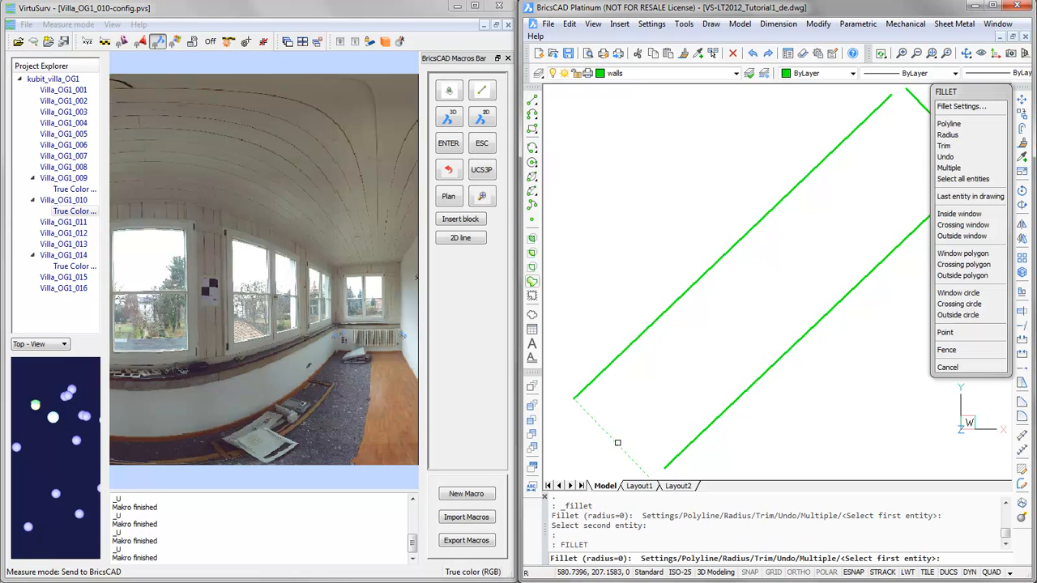
left_click(679, 454)
key("Return")
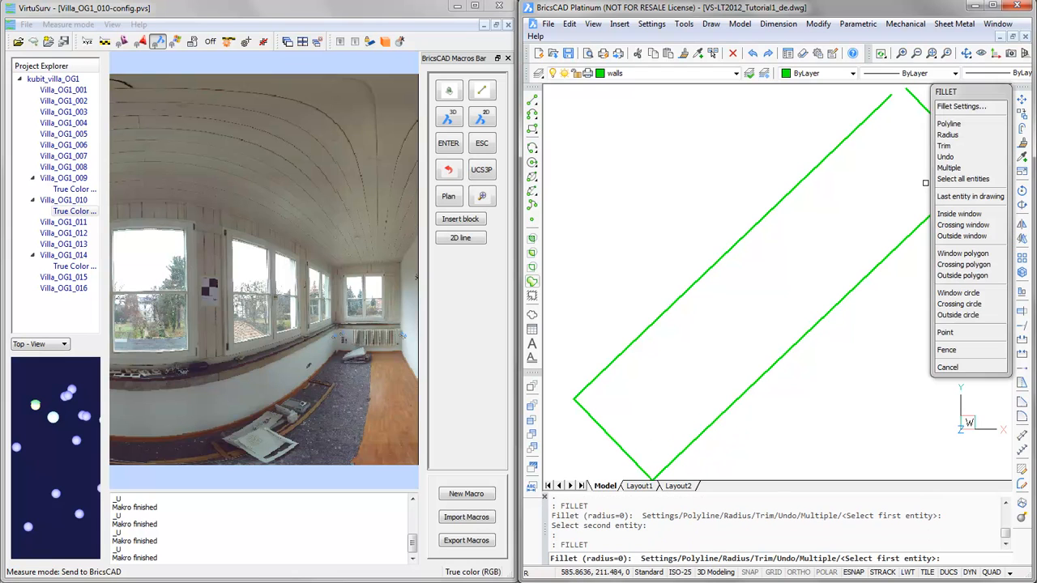
- Fillet the upper short wall line with both long wall lines at radius 0 to close the outline
left_click(883, 101)
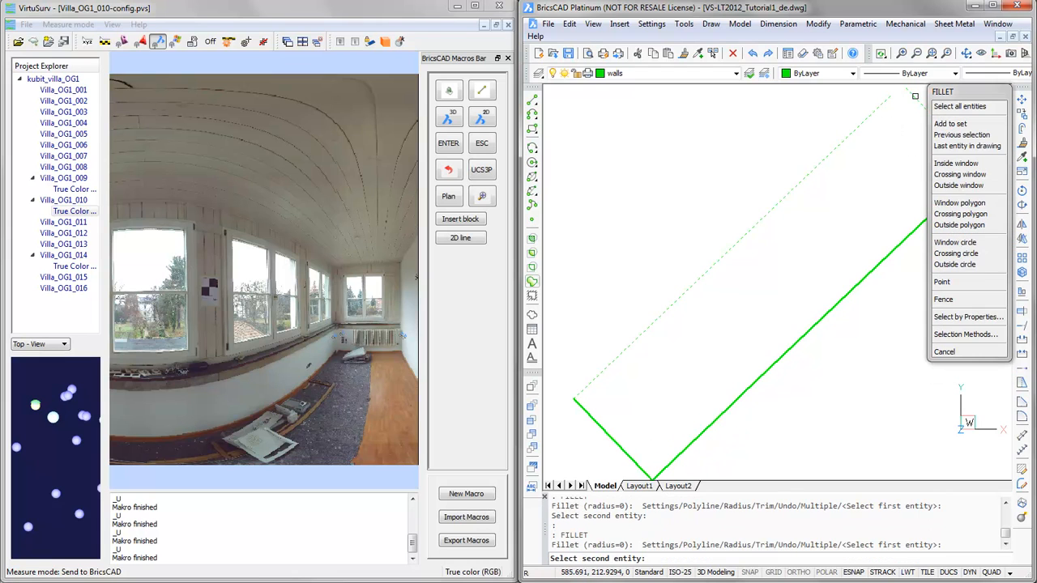
left_click(915, 96)
key("Return")
left_click_drag(976, 94, 819, 187)
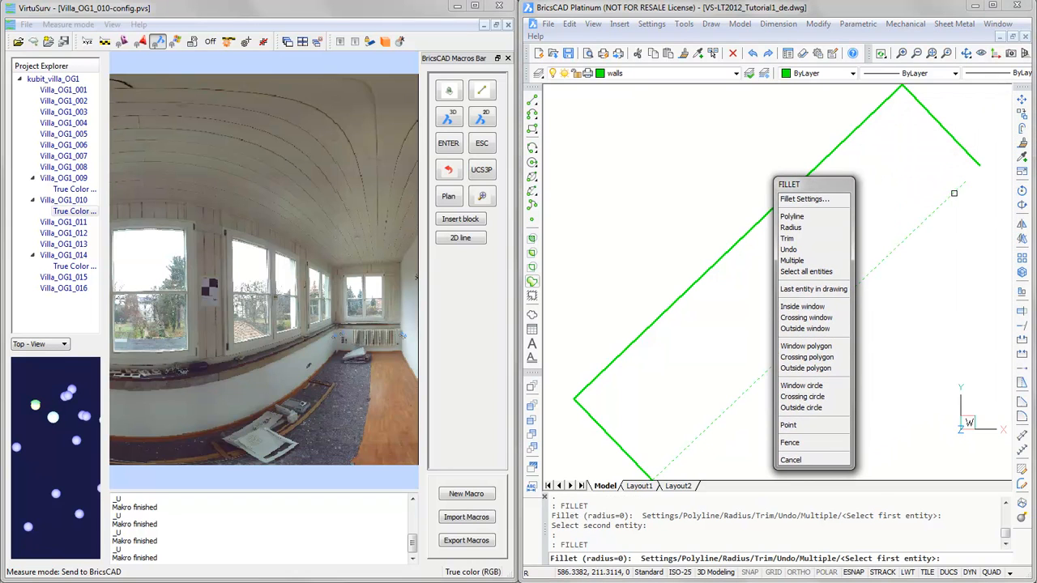
left_click(955, 193)
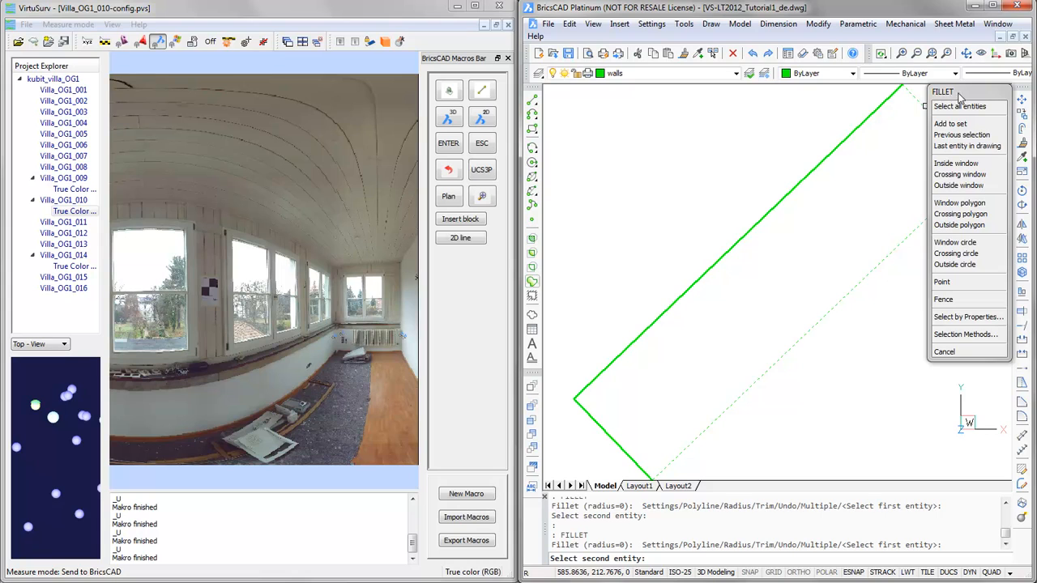
left_click_drag(958, 95, 812, 197)
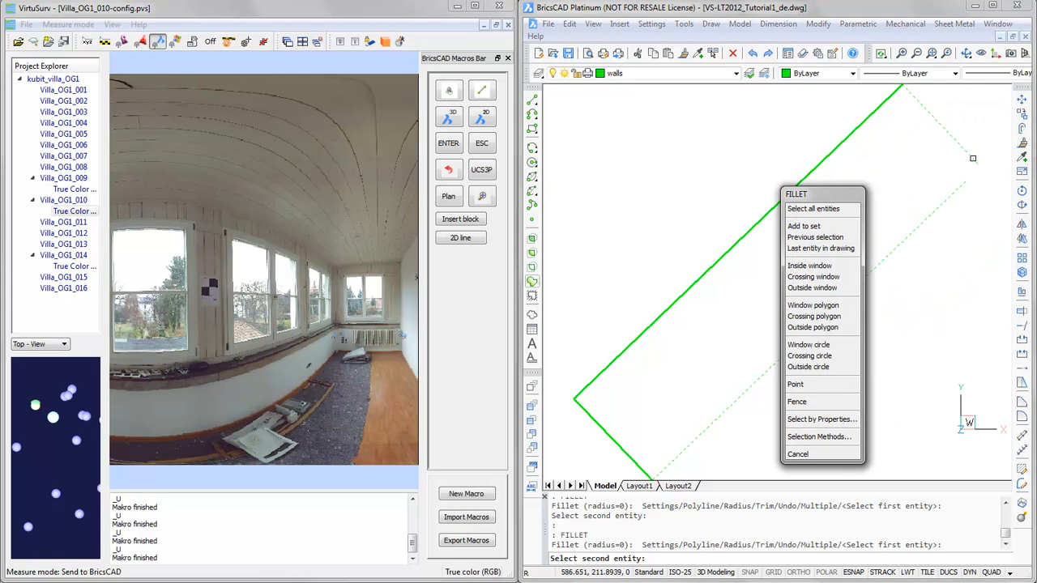
left_click(973, 158)
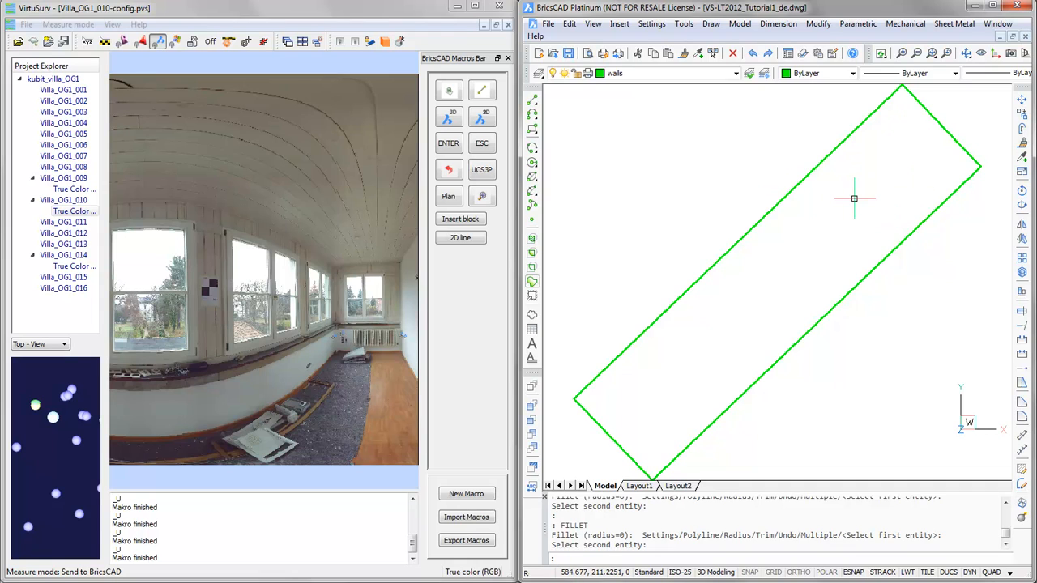
scroll(854, 199, "down", 1)
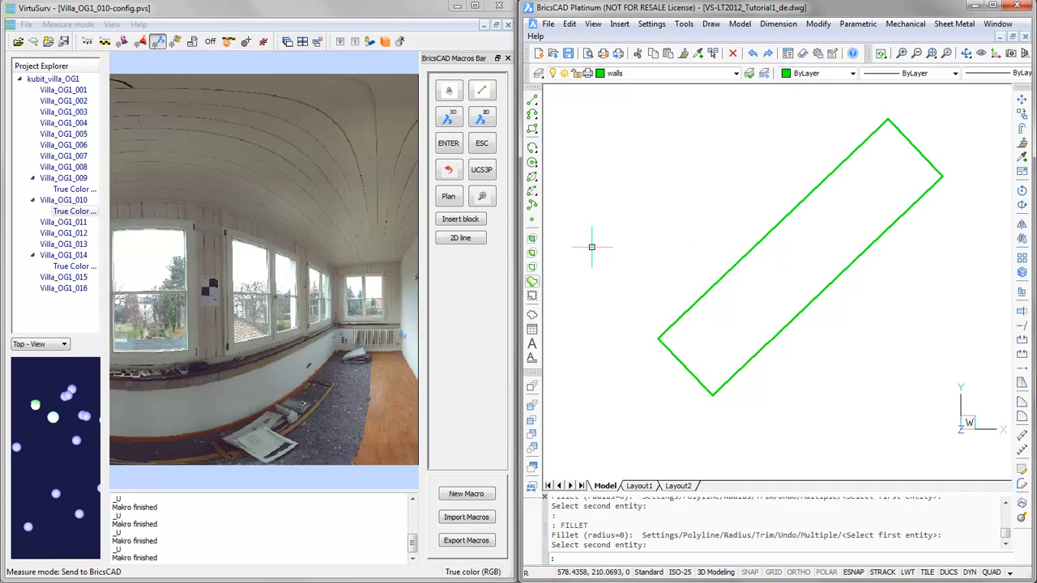
- In VirtuSurv, examine the definition of the Line macro and its 3D point parameter without changing it
left_click(376, 11)
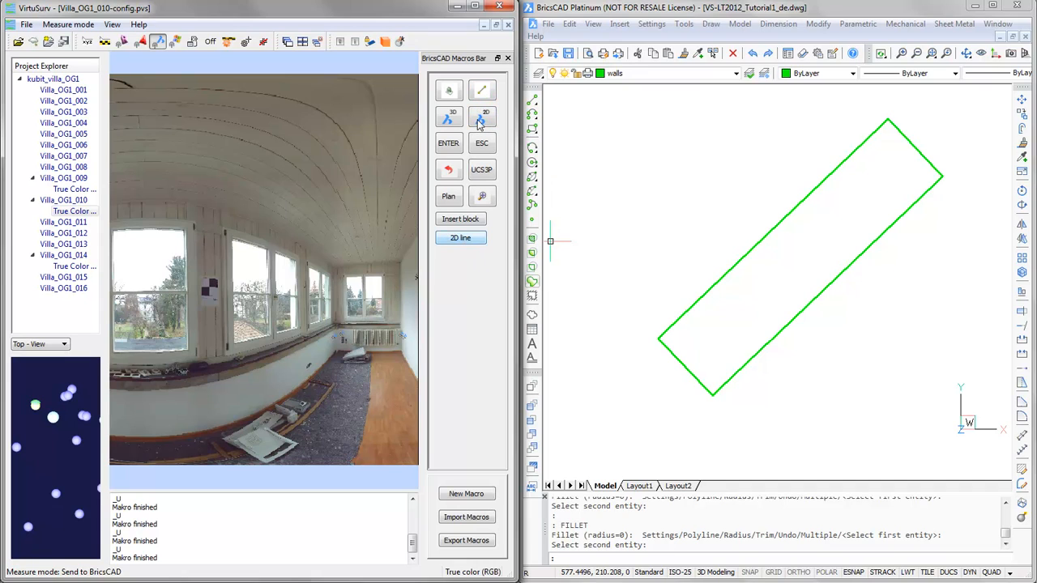
right_click(483, 95)
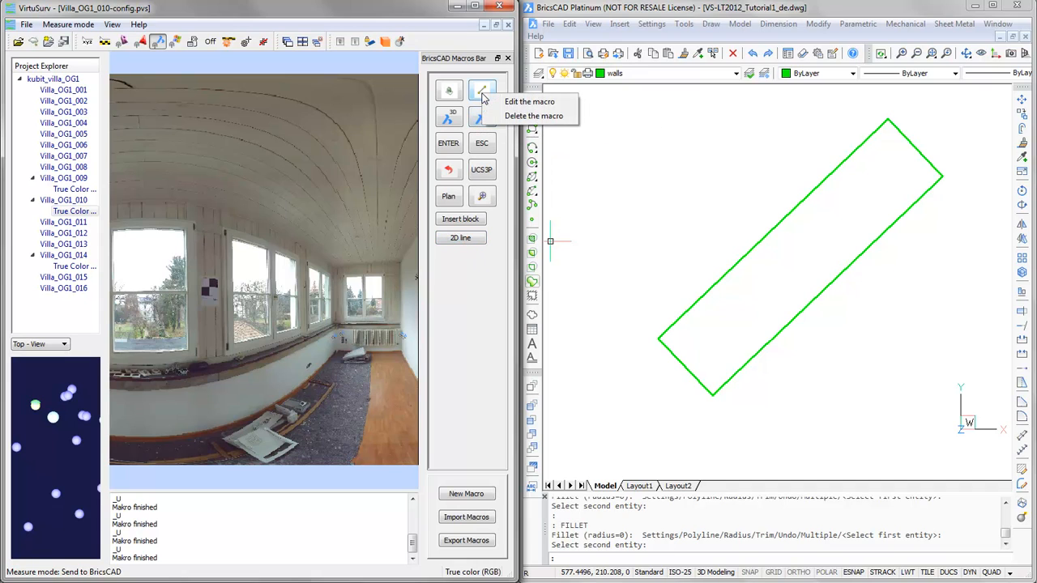
left_click(528, 102)
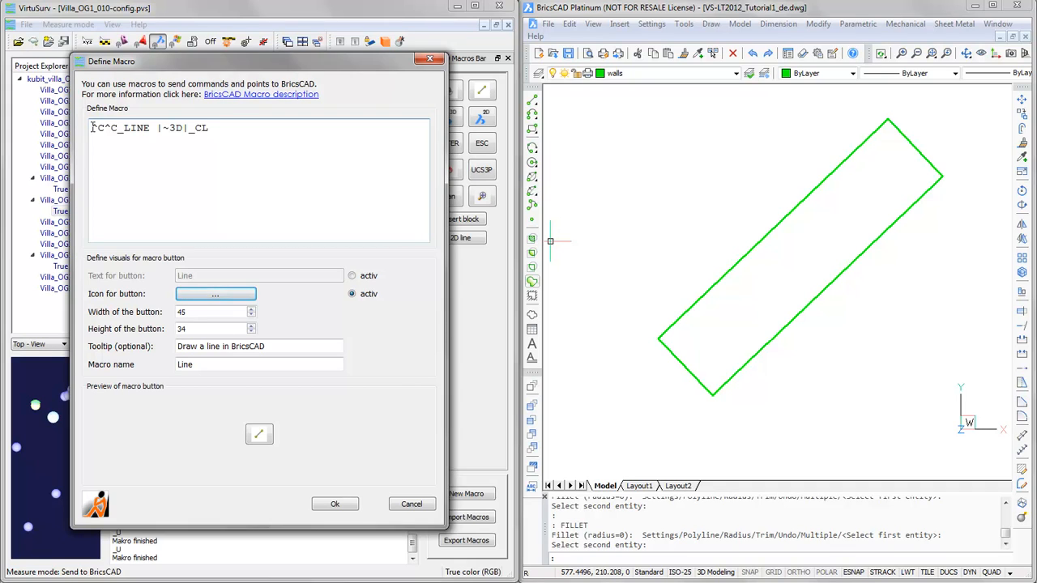
left_click_drag(92, 127, 248, 127)
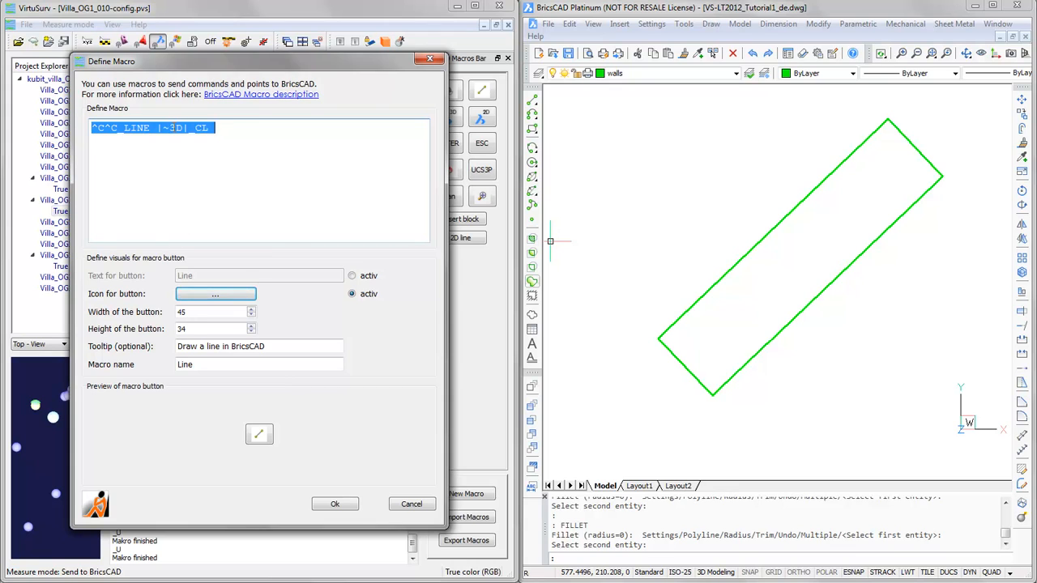
left_click(403, 509)
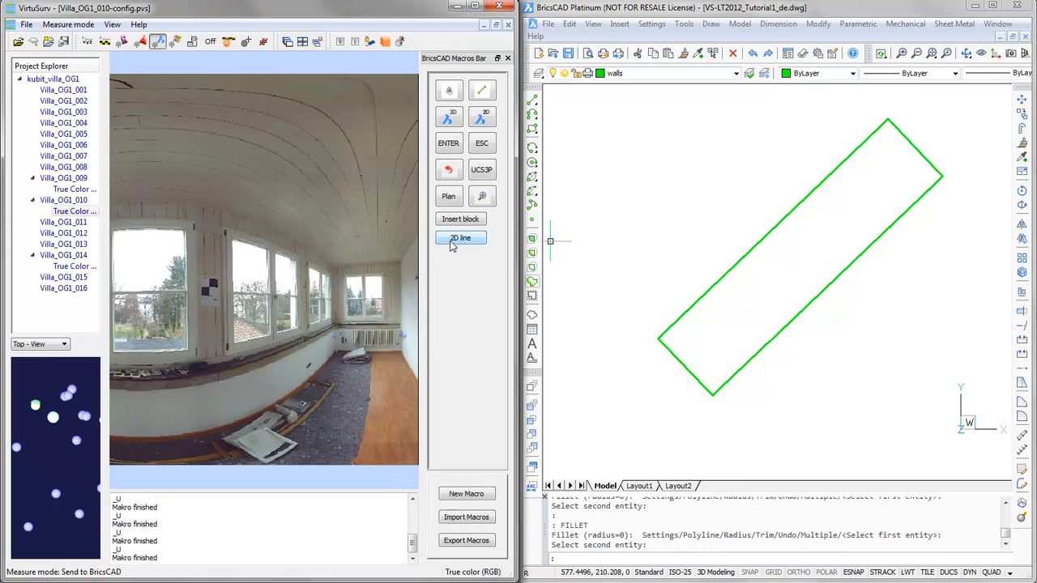
- Examine the definition of the 2D line macro and leave it unchanged
right_click(452, 247)
left_click(491, 249)
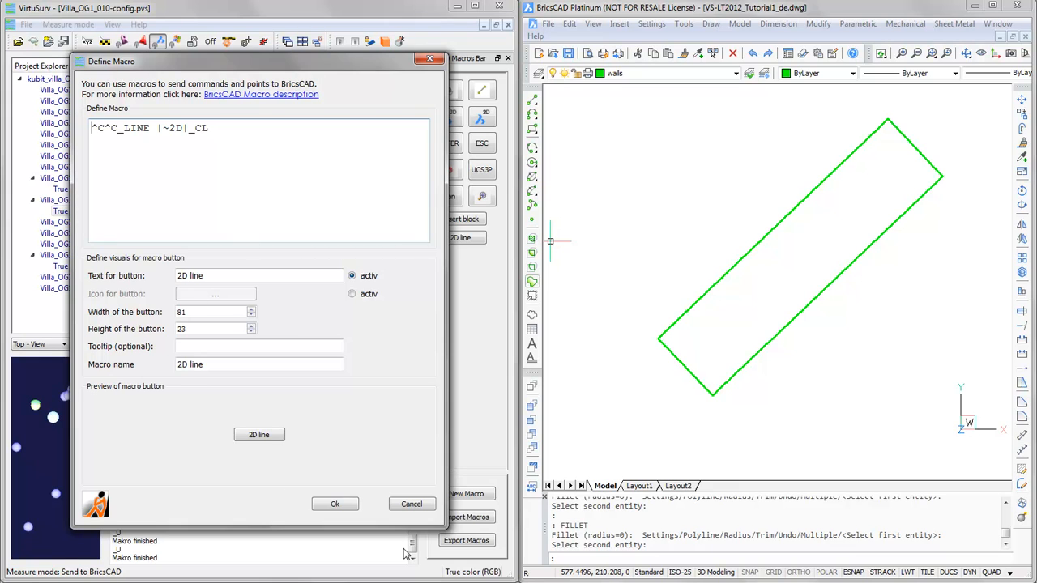
left_click(405, 506)
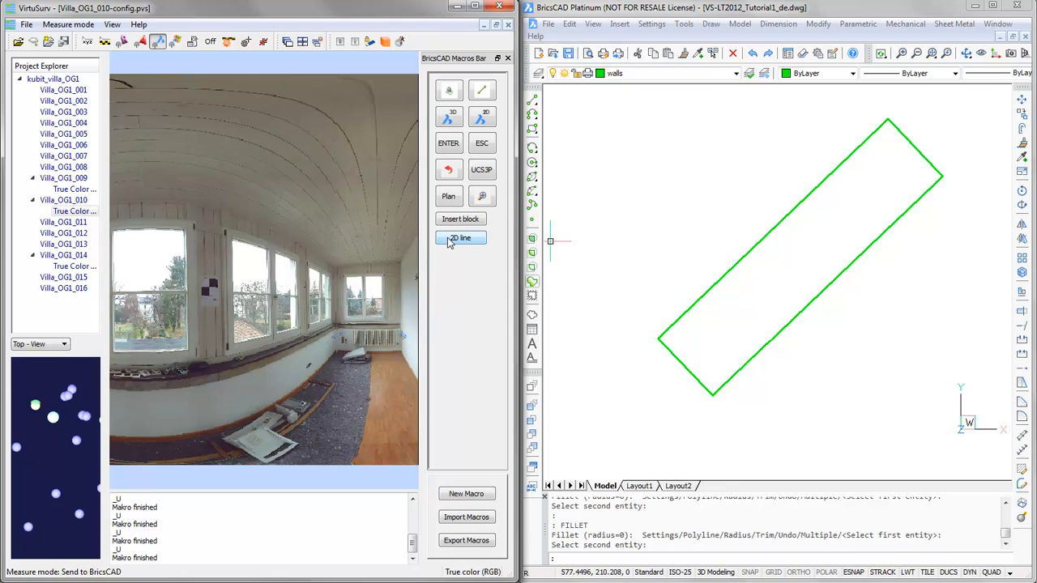
- Open the true color scan of Villa_OG1_009 and start a 2D line with two points on the wall above the narrow doorway
left_click(63, 180)
left_click(66, 189)
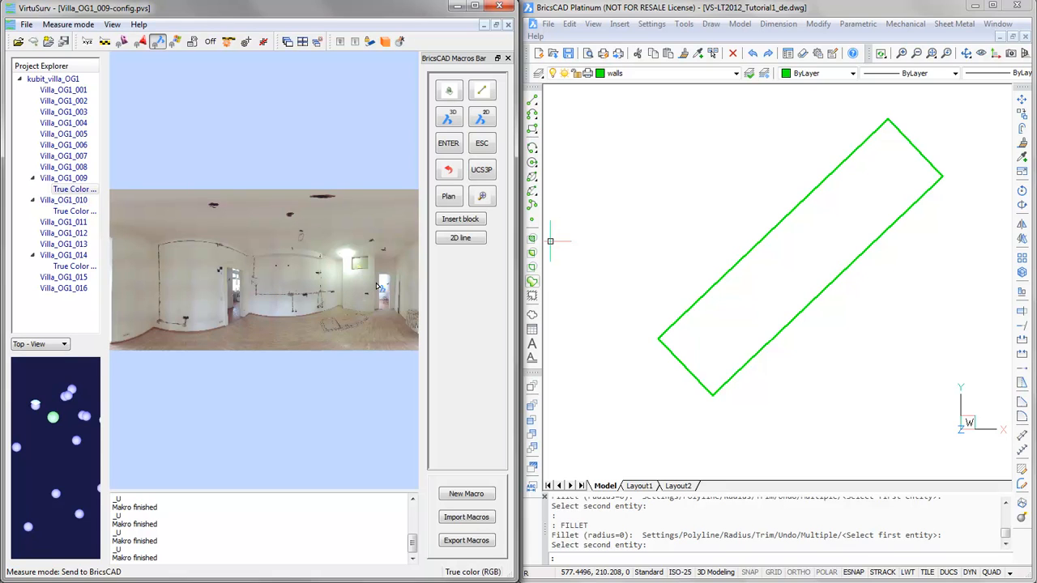
left_click(450, 240)
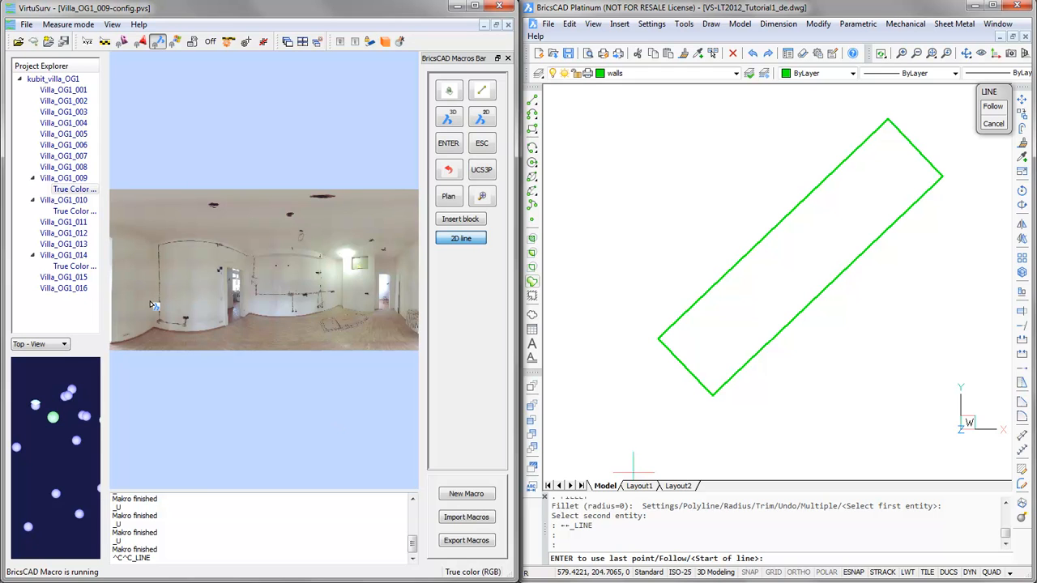
scroll(393, 275, "up", 5)
left_click_drag(380, 266, 236, 266)
left_click(228, 265)
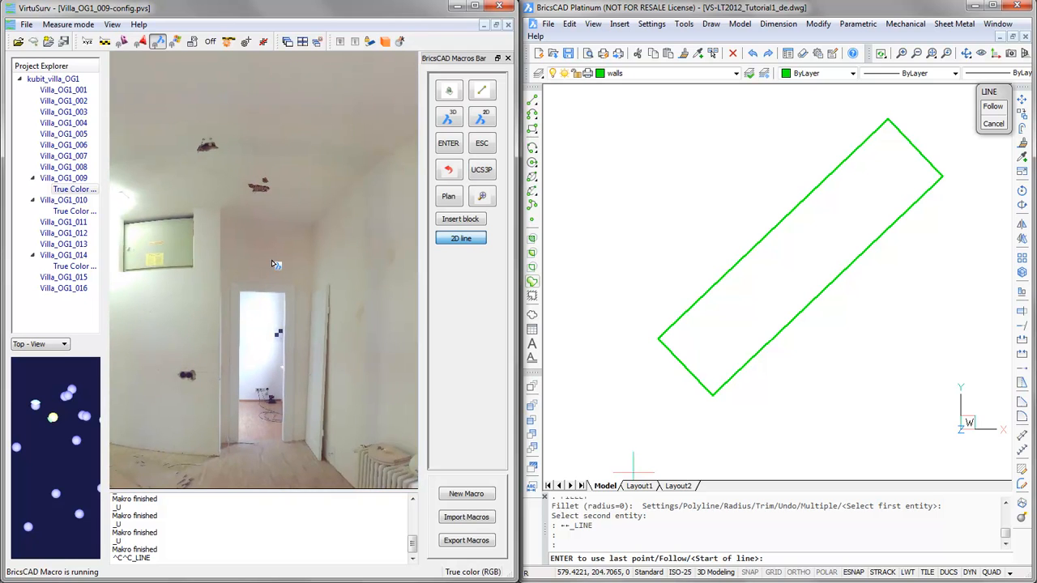
left_click(305, 257)
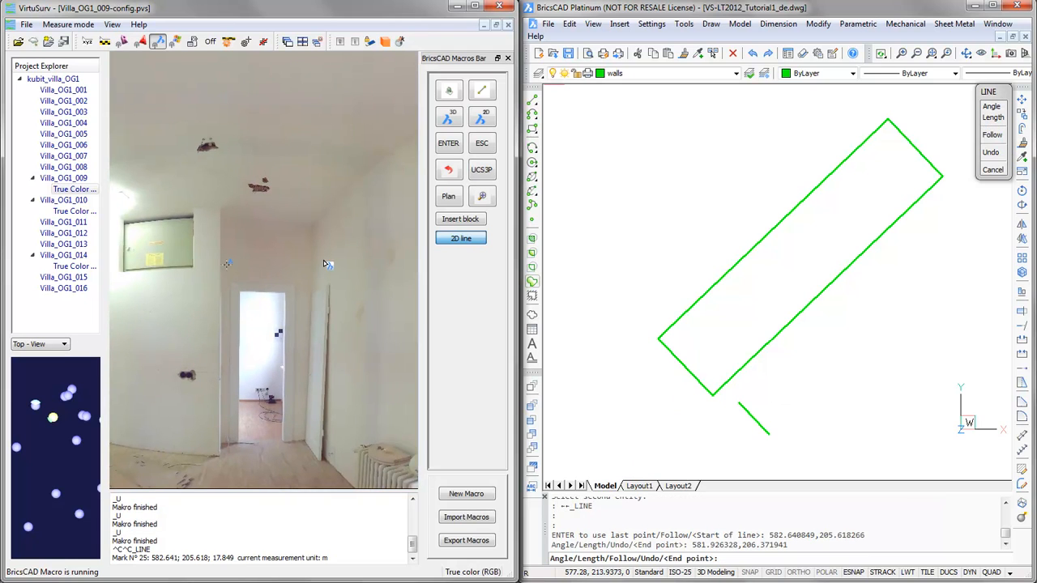
- Continue the 2D line with two points on the adjacent long wall, one near each end
left_click(321, 259)
scroll(321, 258, "down", 2)
scroll(321, 258, "down", 3)
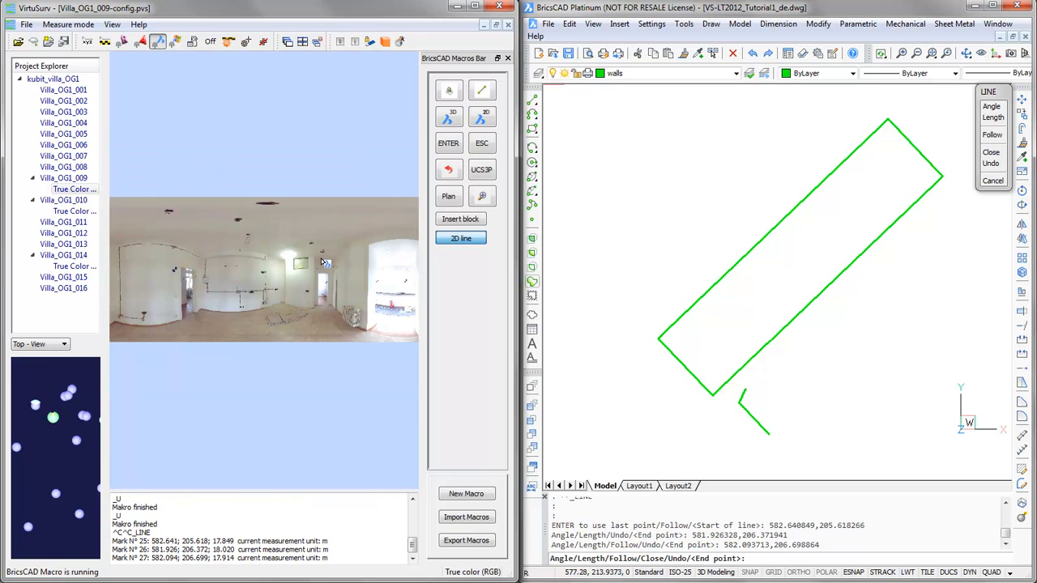
left_click(158, 275)
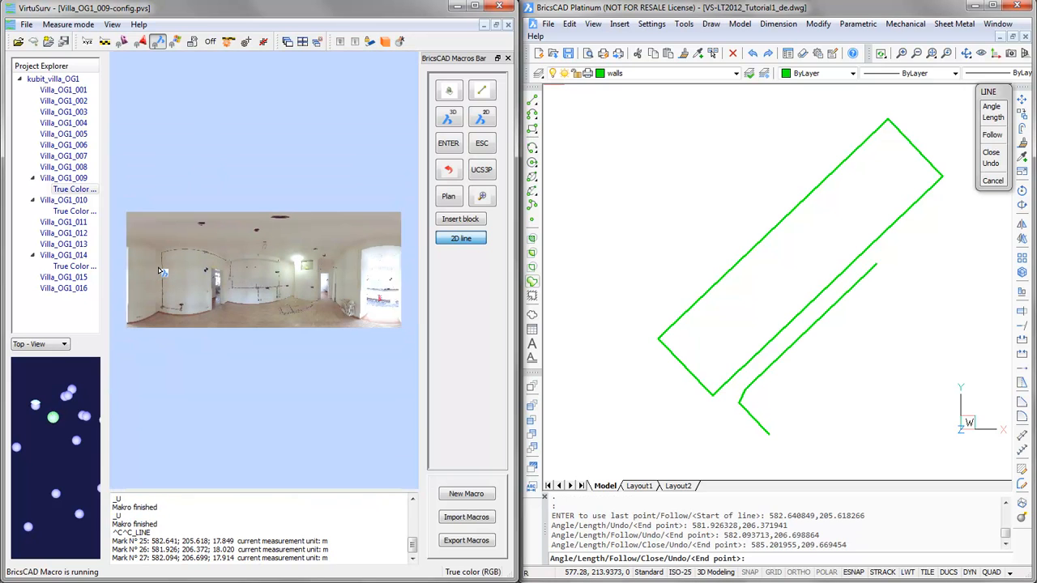
- Continue the 2D line with one point near each end of the next wall, which contains the other doorway
scroll(160, 275, "up", 3)
left_click(141, 277)
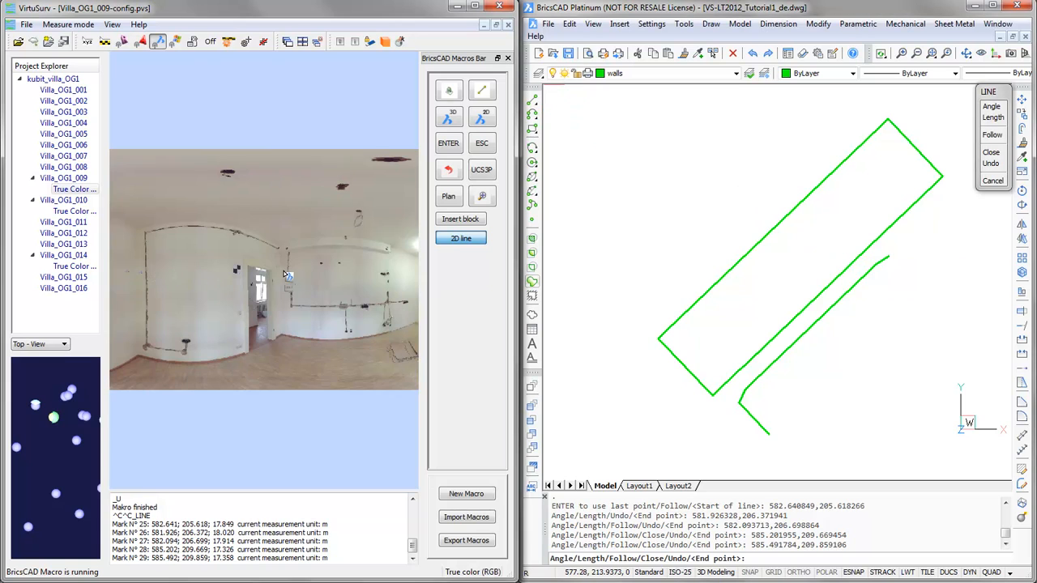
scroll(281, 260, "up", 3)
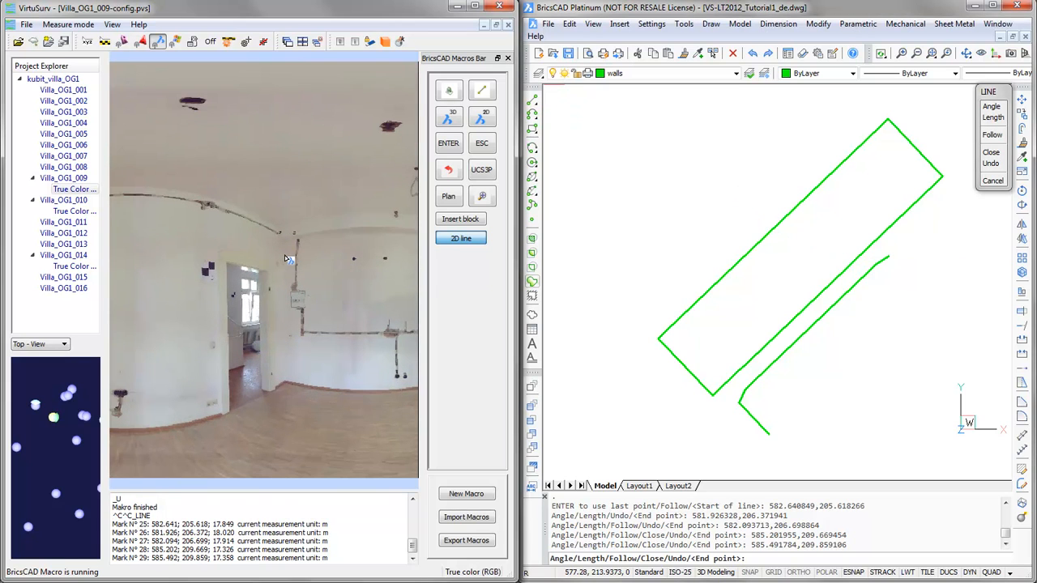
left_click(284, 255)
- Continue the 2D line with two points on the wall with the horizontal wiring slot and two at the corner beside the pillar
left_click(284, 255)
left_click_drag(336, 257, 127, 257)
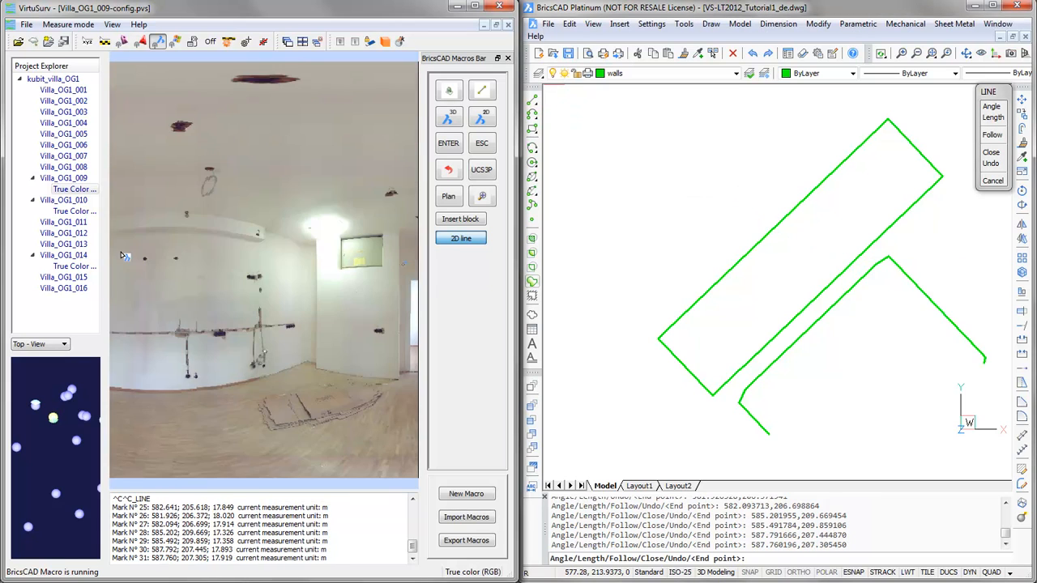
left_click(306, 266)
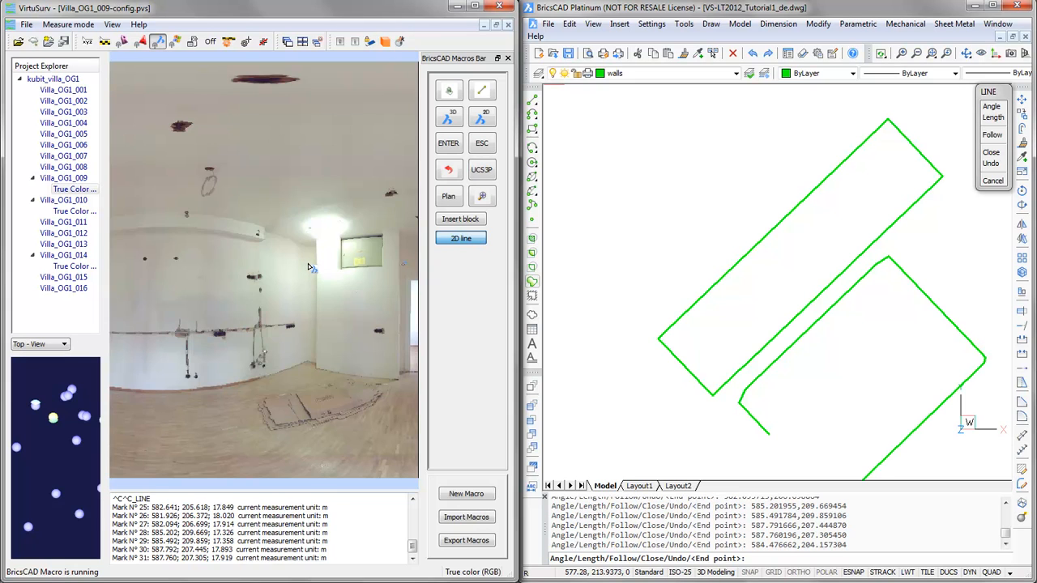
scroll(309, 267, "up", 3)
left_click(308, 266)
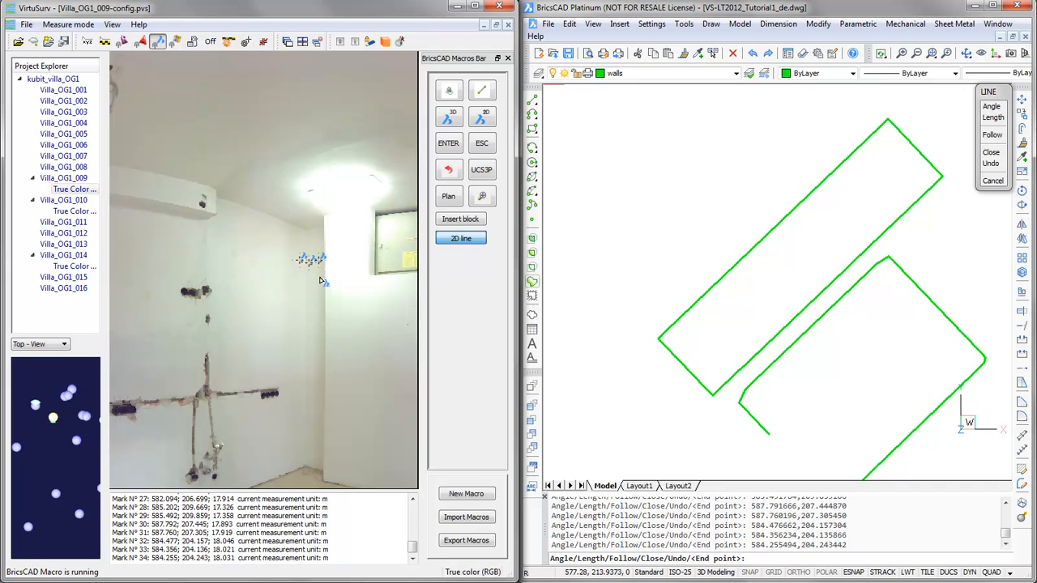
- End the current wall line and draw a separate 2D line across the pillar face, from one edge to the other
scroll(321, 281, "down", 3)
left_click_drag(324, 282, 266, 275)
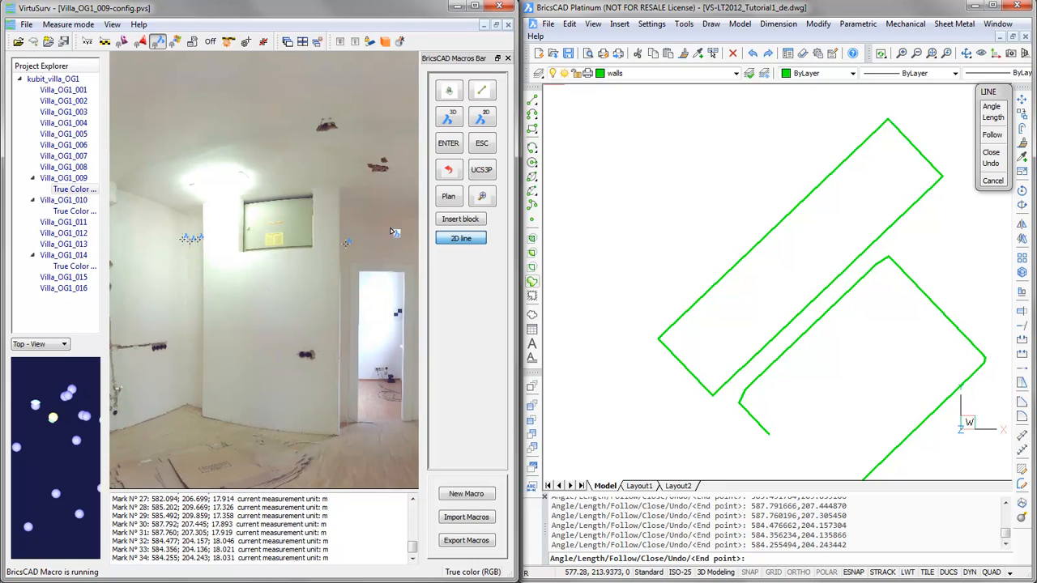
left_click(480, 145)
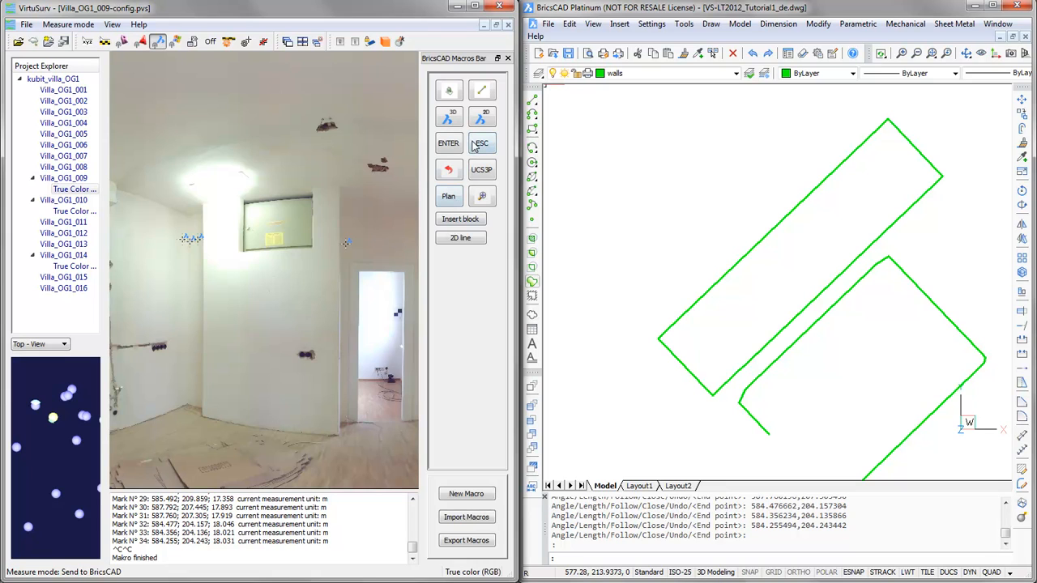
left_click(466, 241)
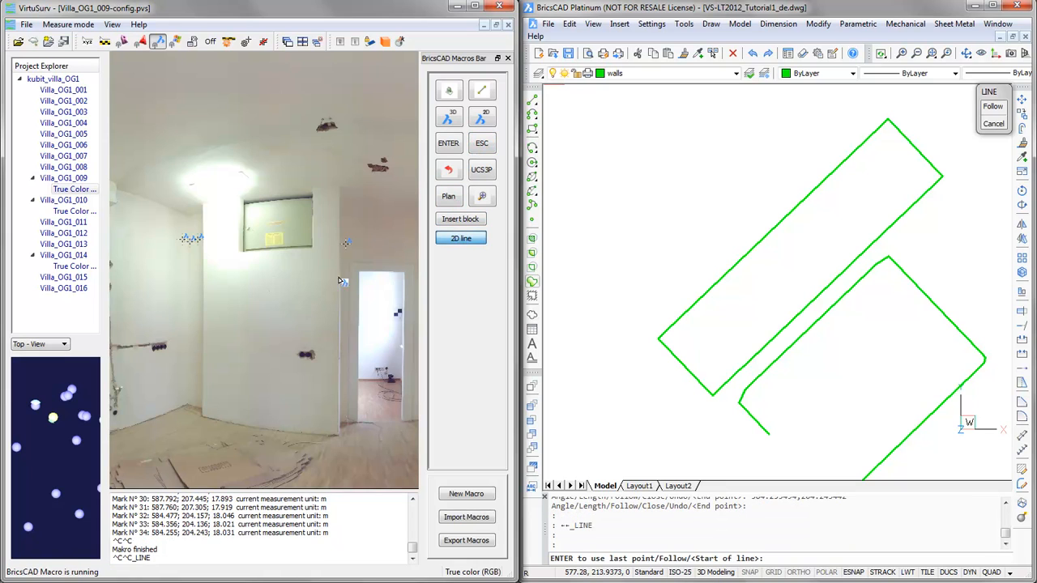
left_click(209, 282)
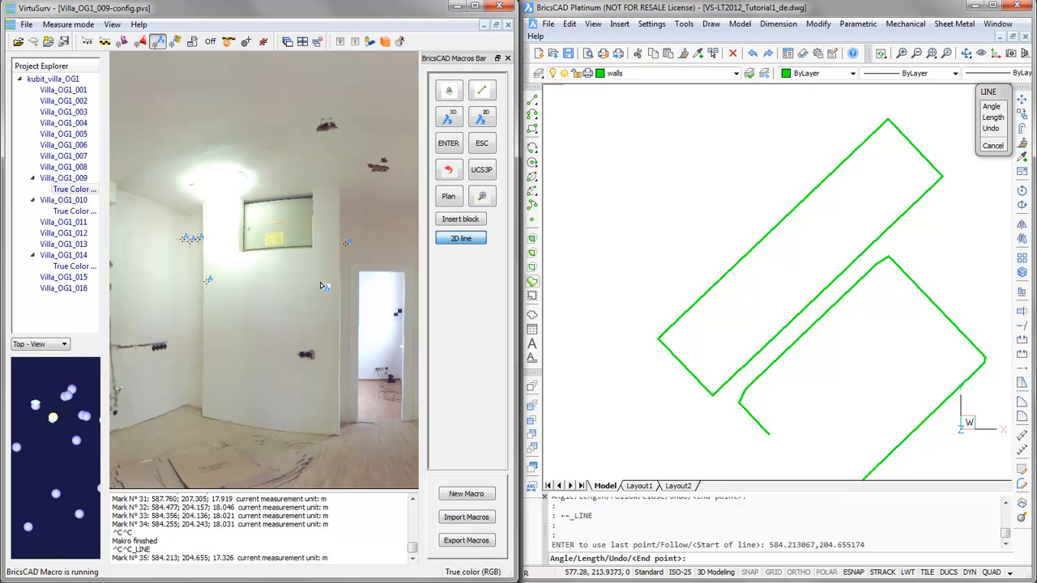
left_click(334, 282)
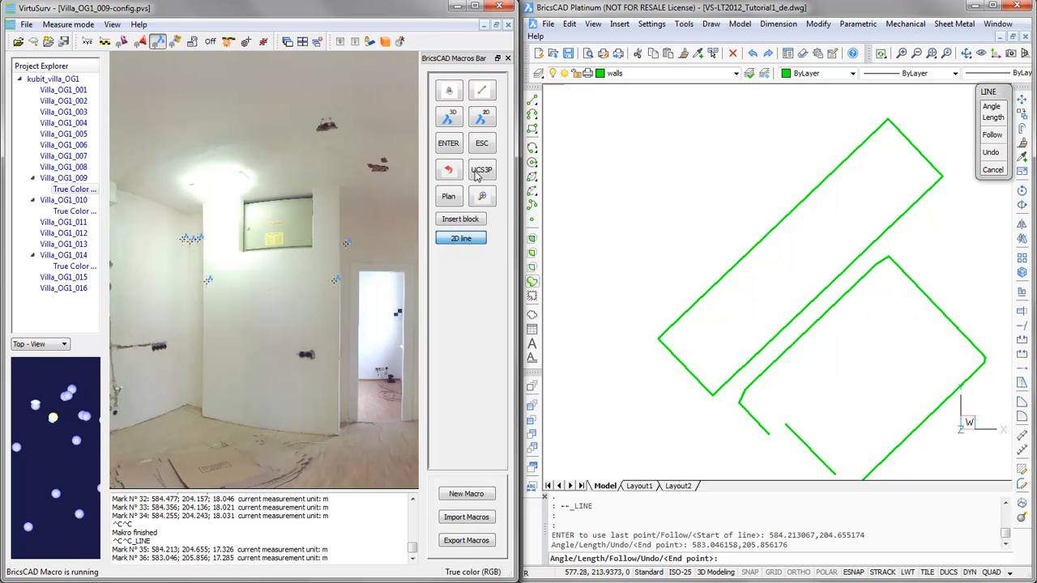
left_click(482, 144)
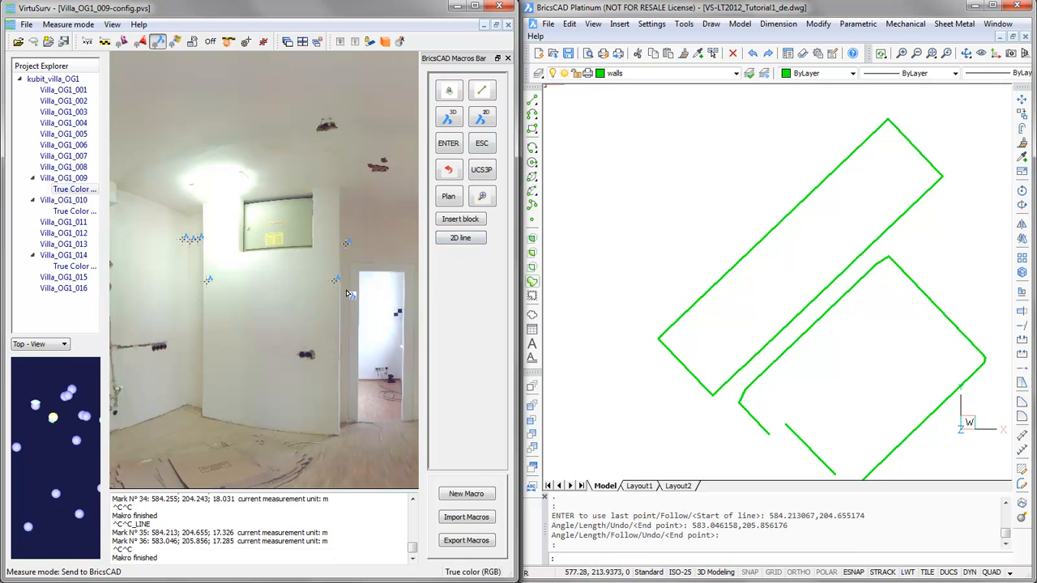
- Switch to BricsCAD and examine the wall outlines of both rooms, including the open segments around the pillar
left_click(798, 6)
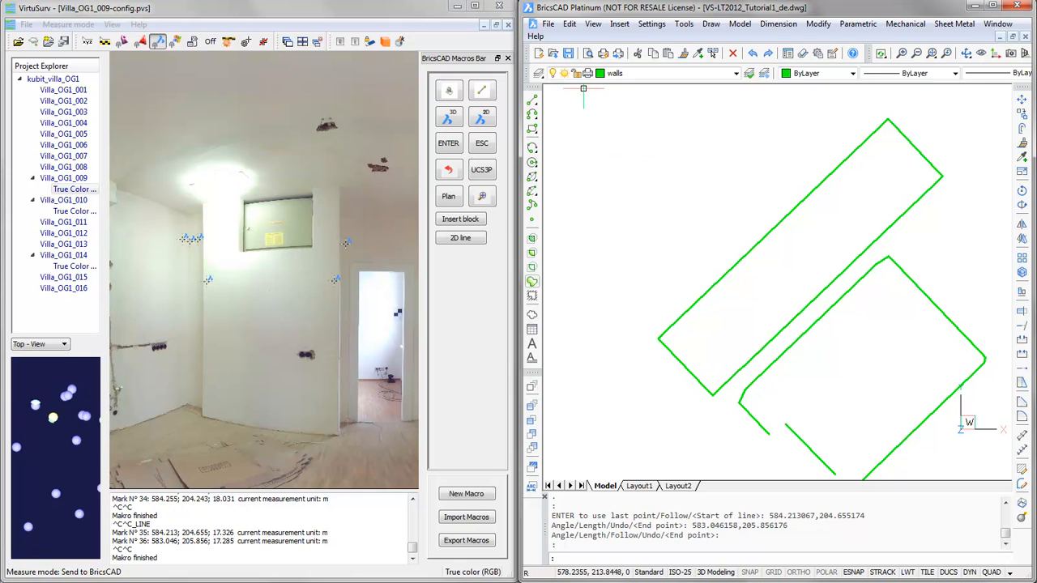
scroll(815, 358, "down", 2)
middle_click_drag(815, 359, 791, 337)
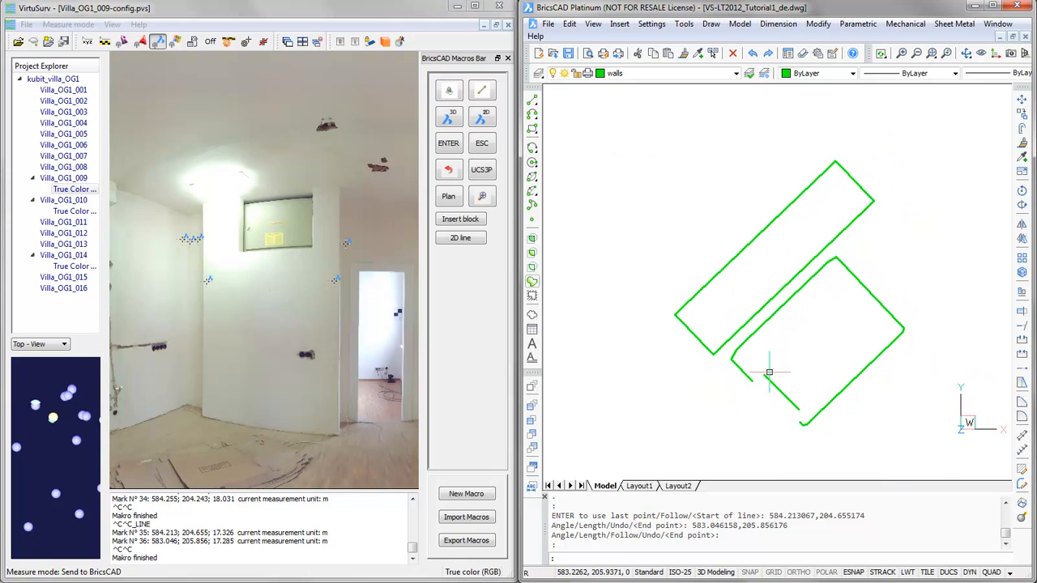
scroll(761, 371, "up", 2)
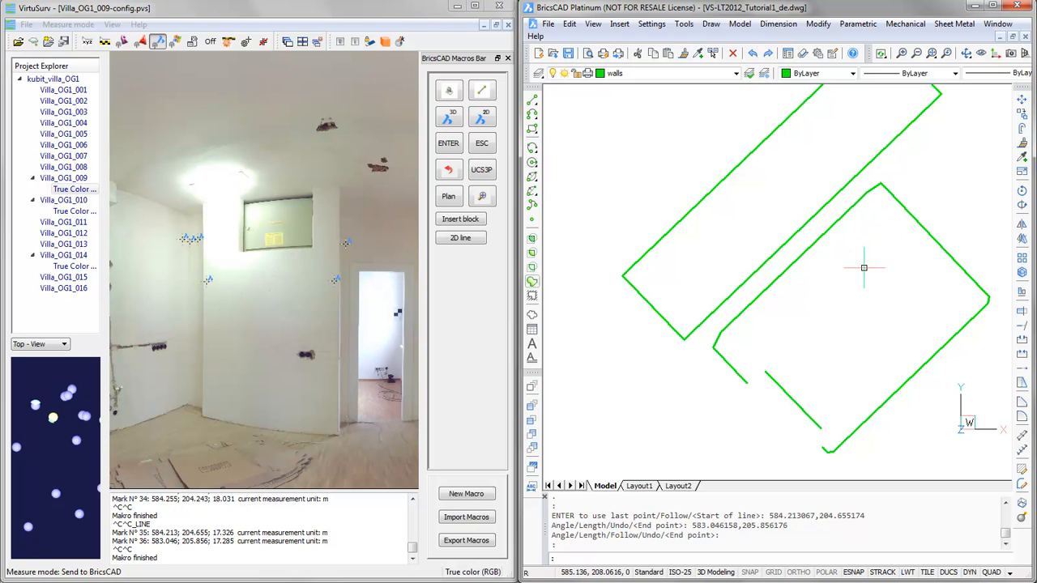
middle_click_drag(693, 259, 698, 313)
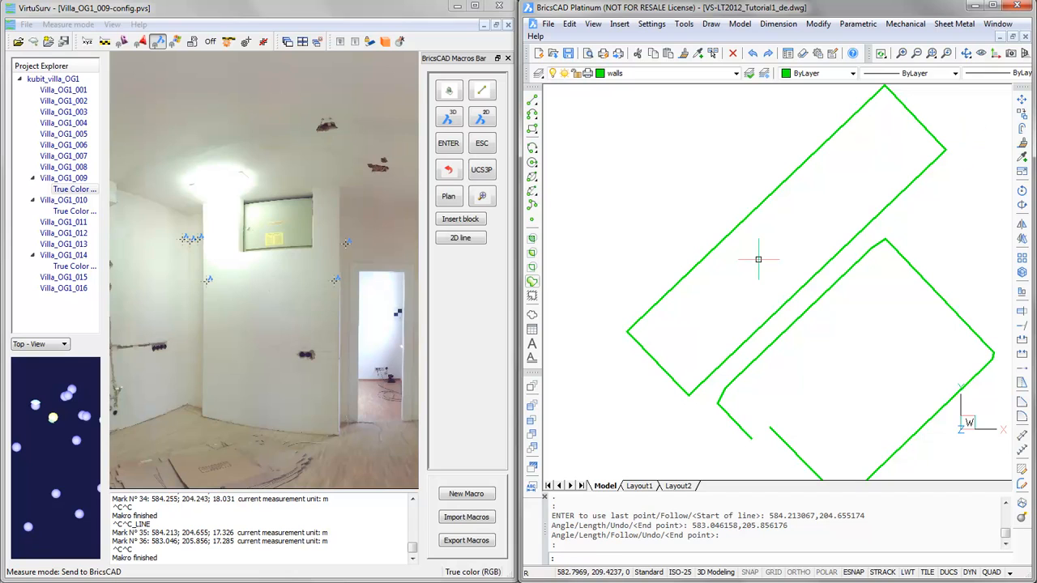
middle_click_drag(842, 346, 827, 329)
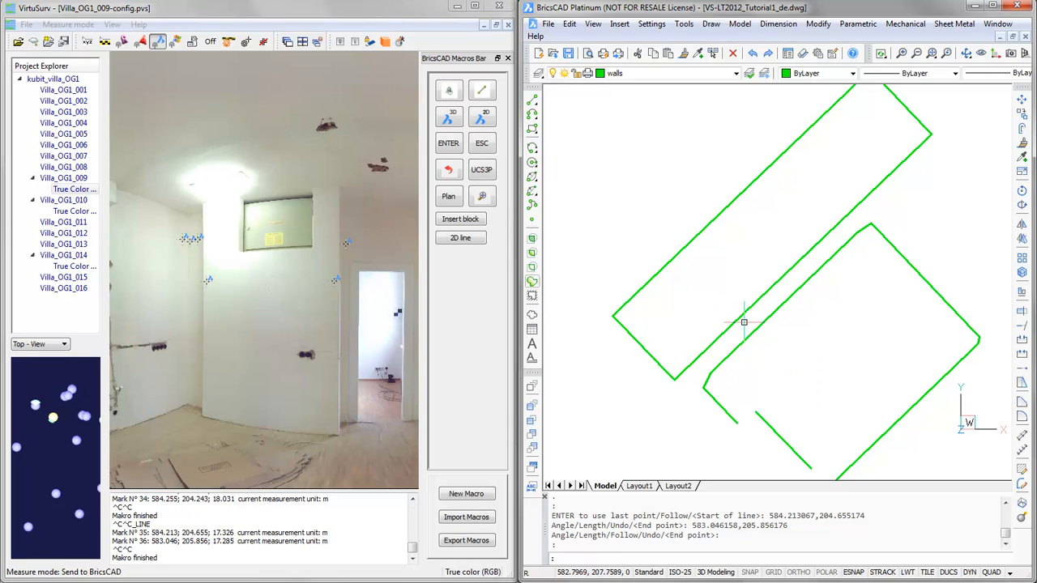
- Switch to VirtuSurv and delete all markers from the scan
left_click(308, 14)
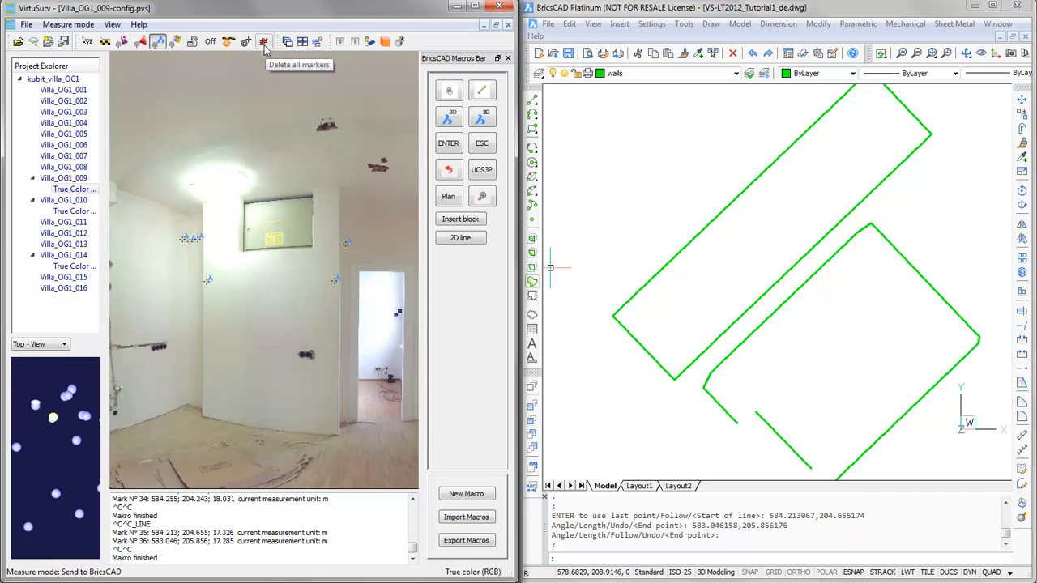
left_click(263, 44)
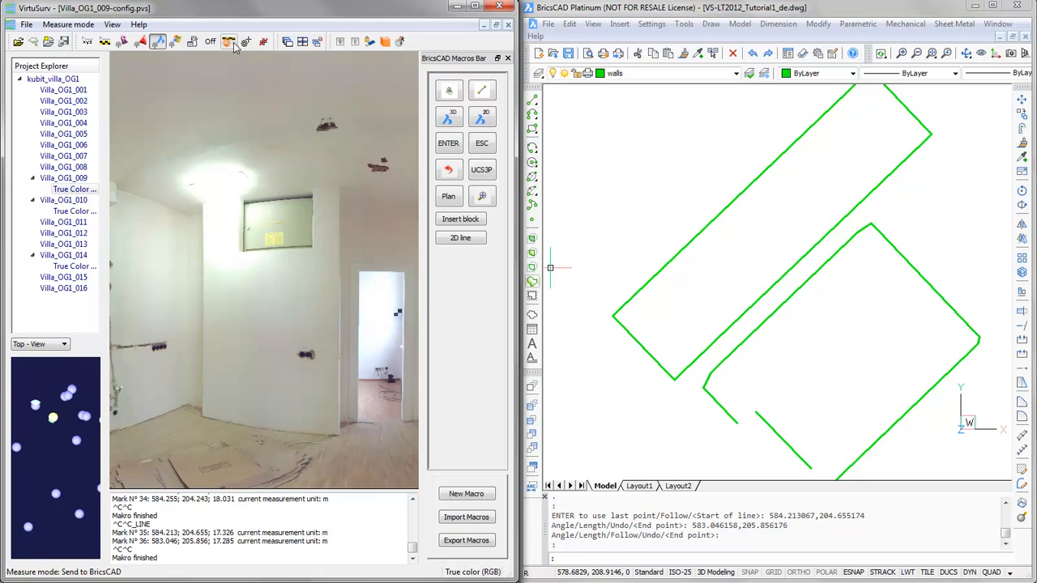
- Review the marker configuration and the available measurement units, closing each dialog without applying anything
left_click(246, 44)
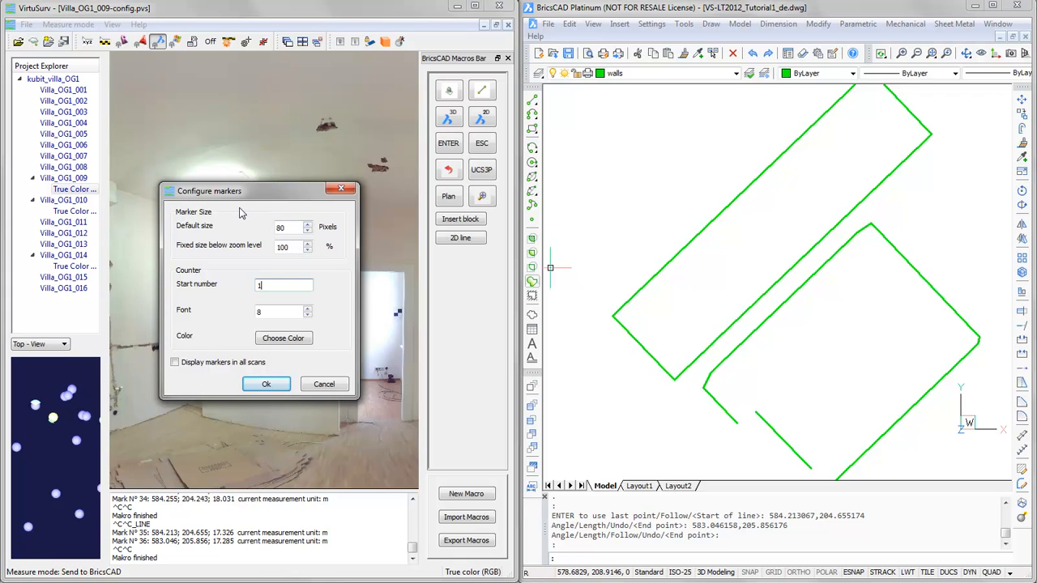
double_click(281, 228)
left_click(316, 385)
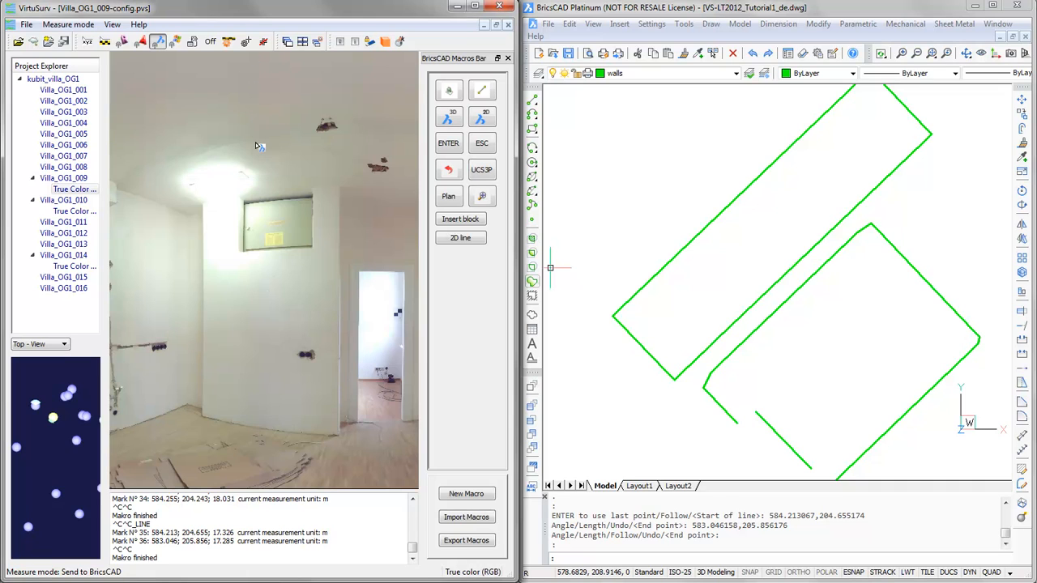
left_click(228, 41)
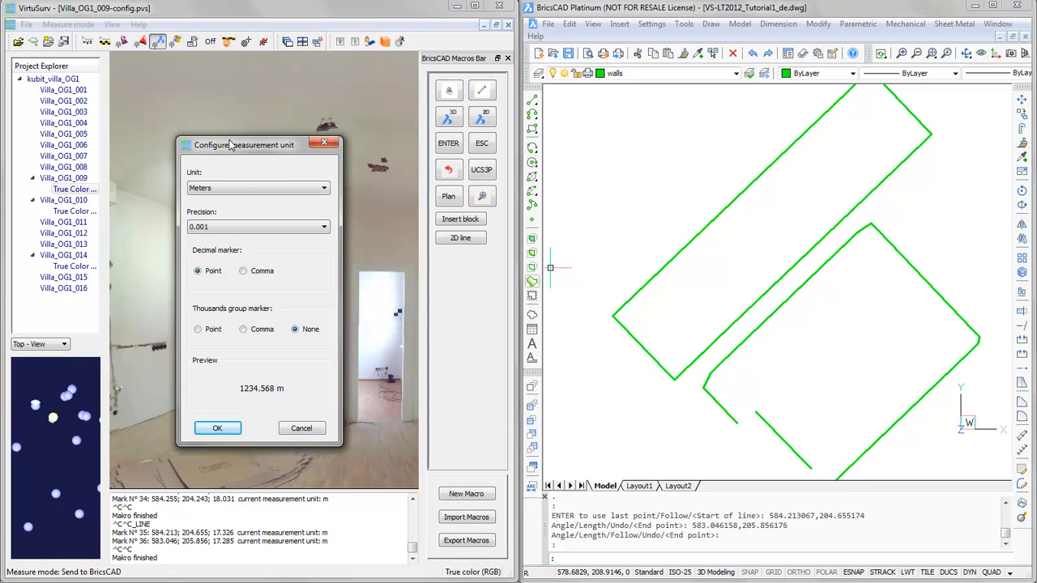
left_click(239, 189)
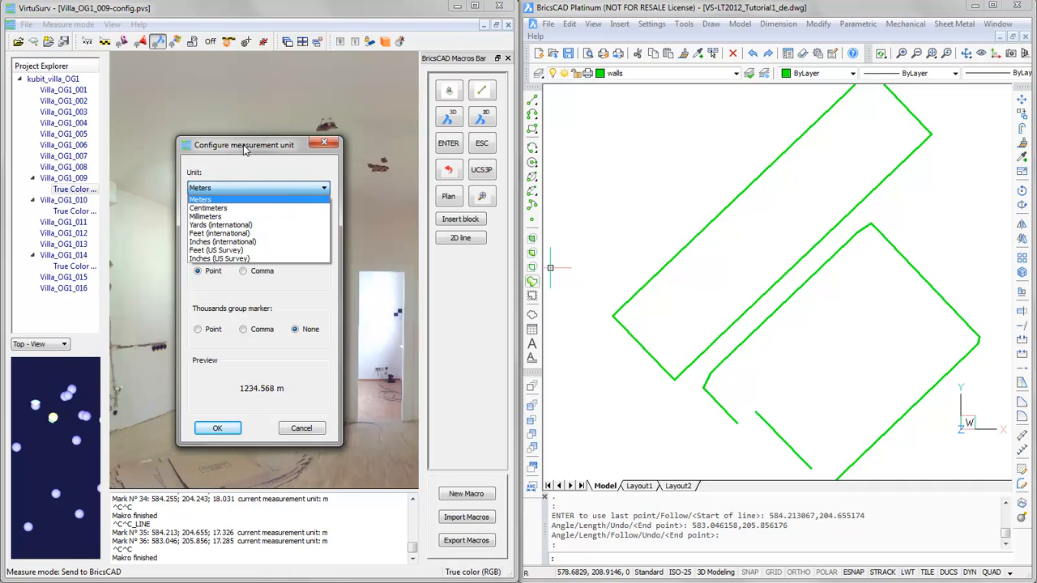
left_click(303, 428)
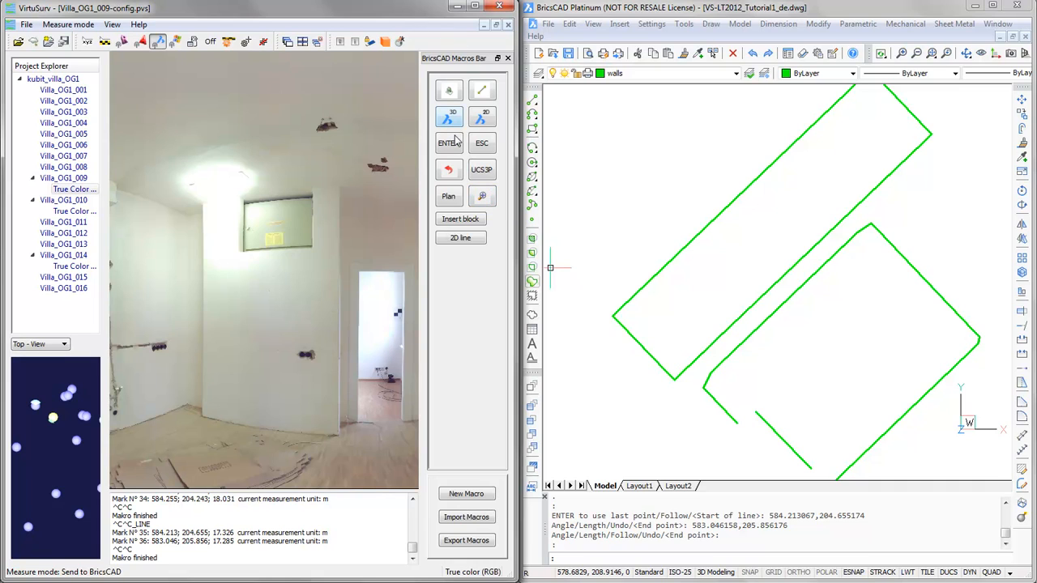
- Check in BricsCAD's Insert Block dialog which blocks the drawing offers, pick LAMP, and close it without inserting
scroll(309, 150, "down", 2)
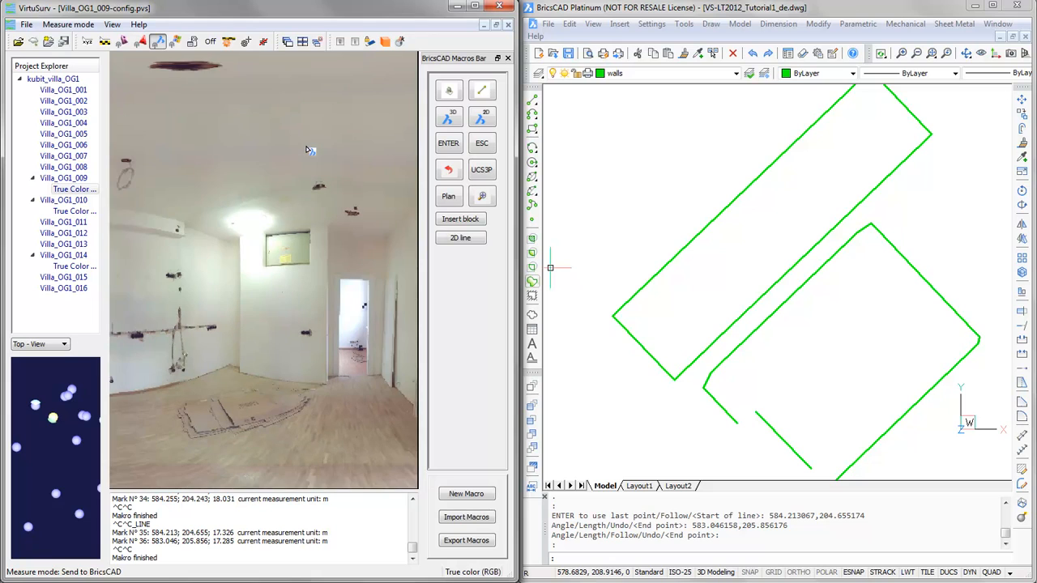
middle_click_drag(261, 153, 416, 158)
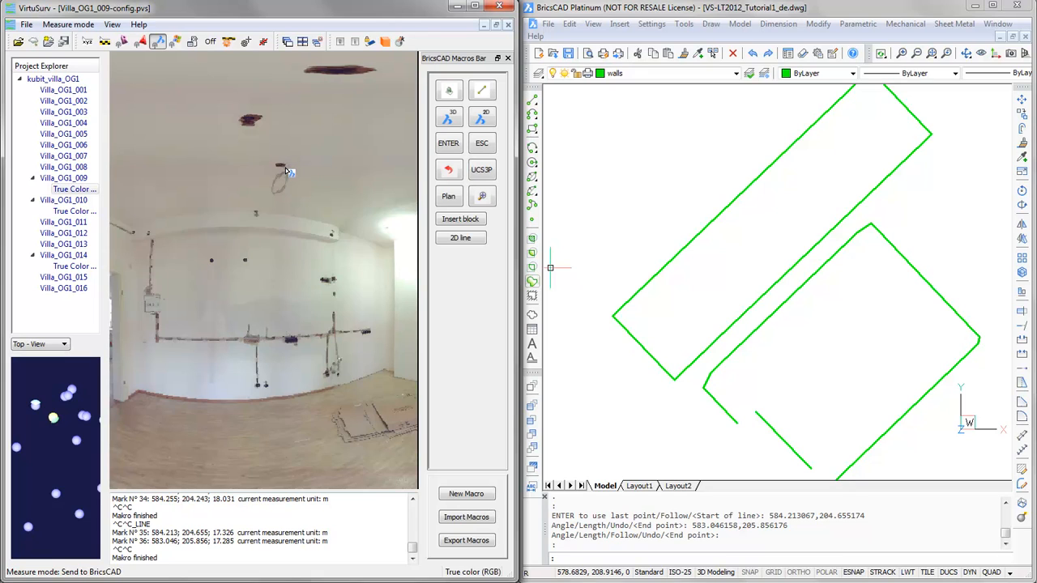
left_click(627, 14)
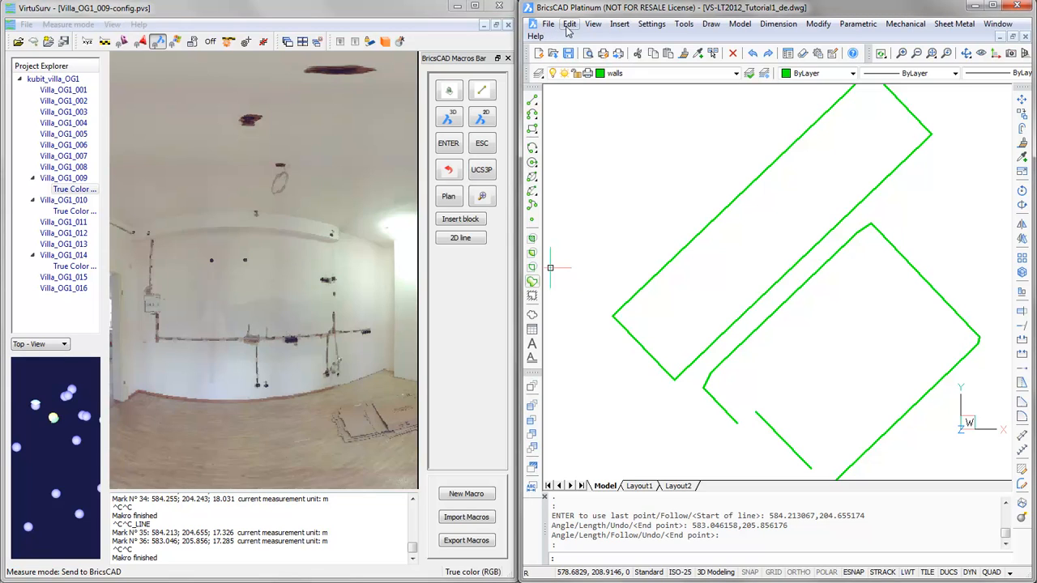
left_click(619, 24)
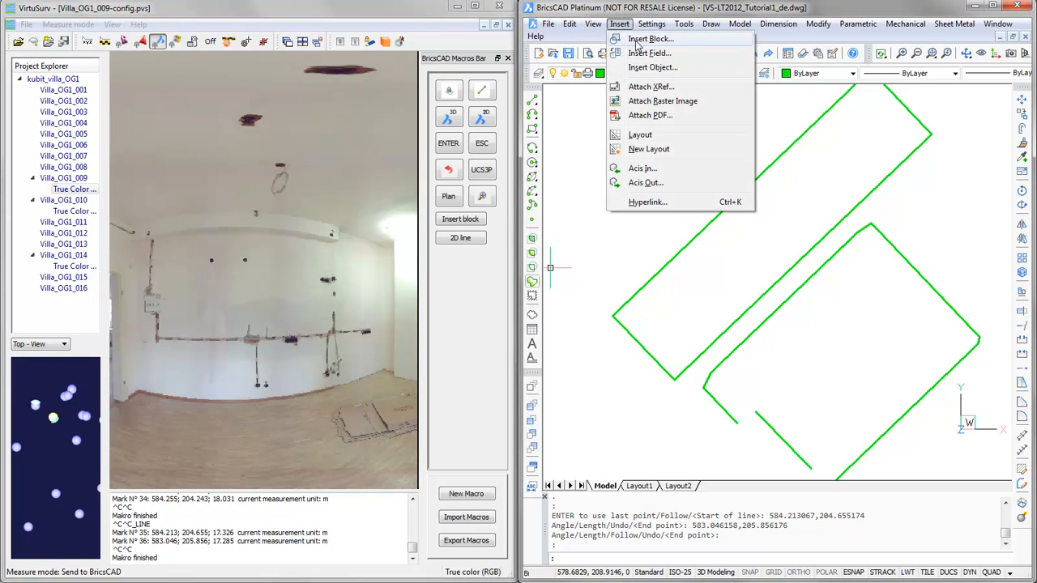
left_click(641, 39)
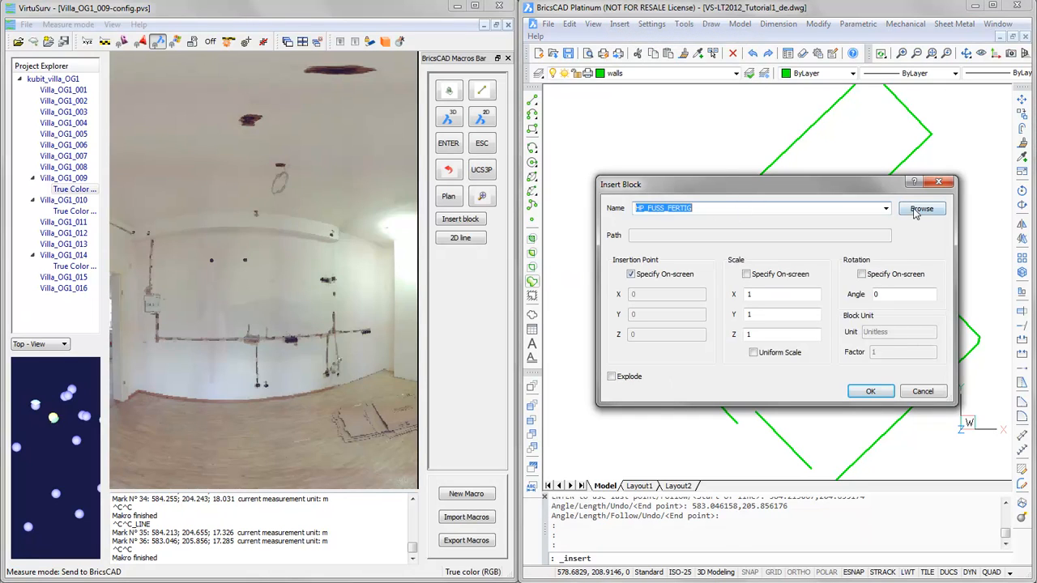
left_click(886, 209)
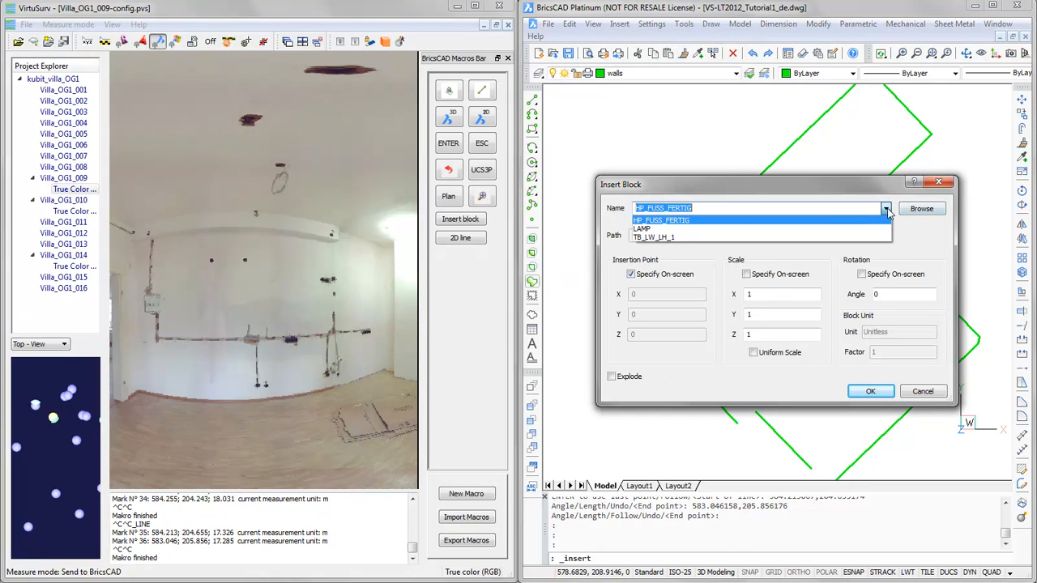
left_click(653, 229)
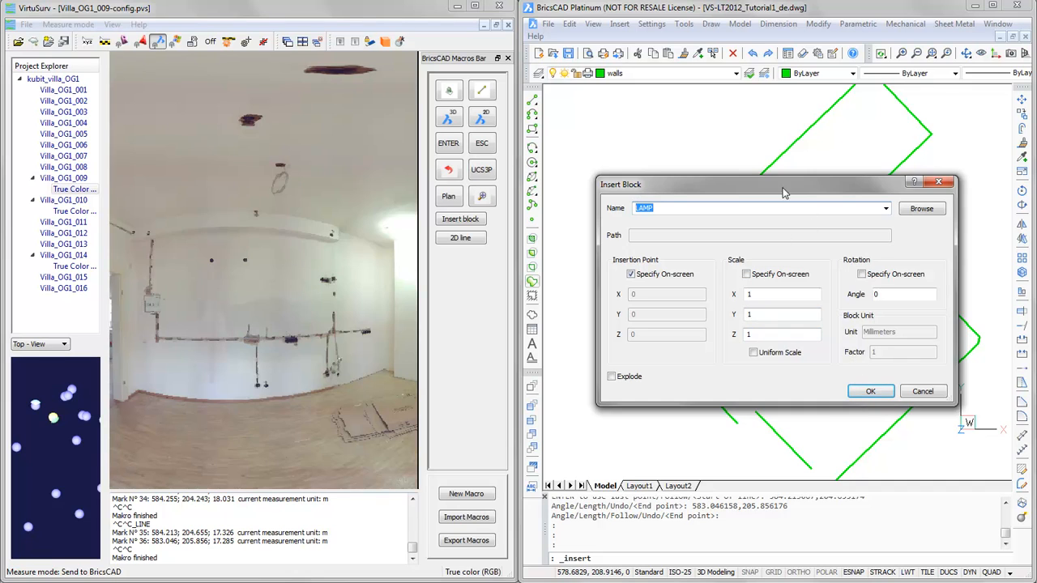
left_click(940, 392)
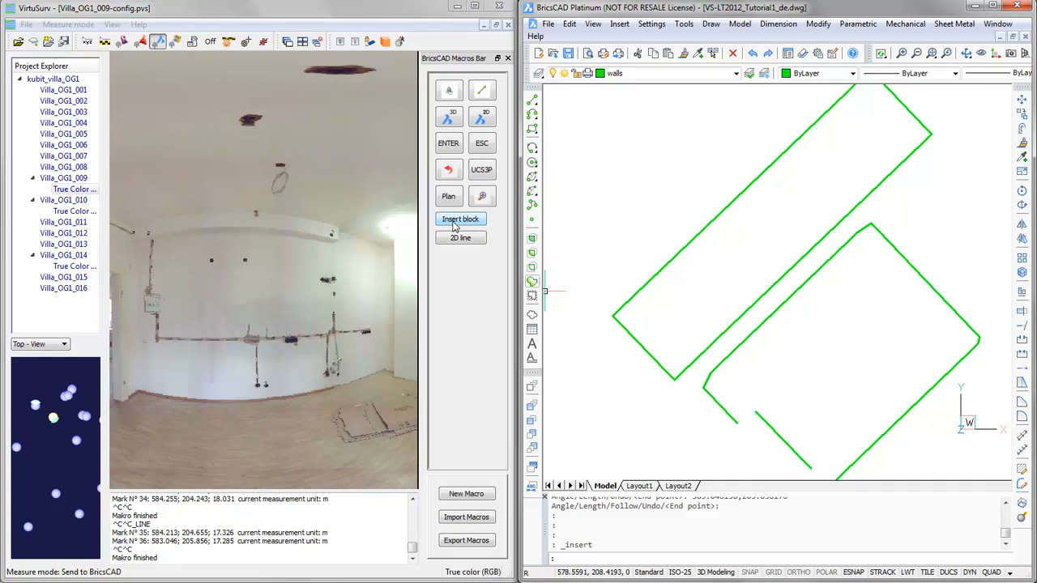
right_click(456, 226)
left_click(484, 230)
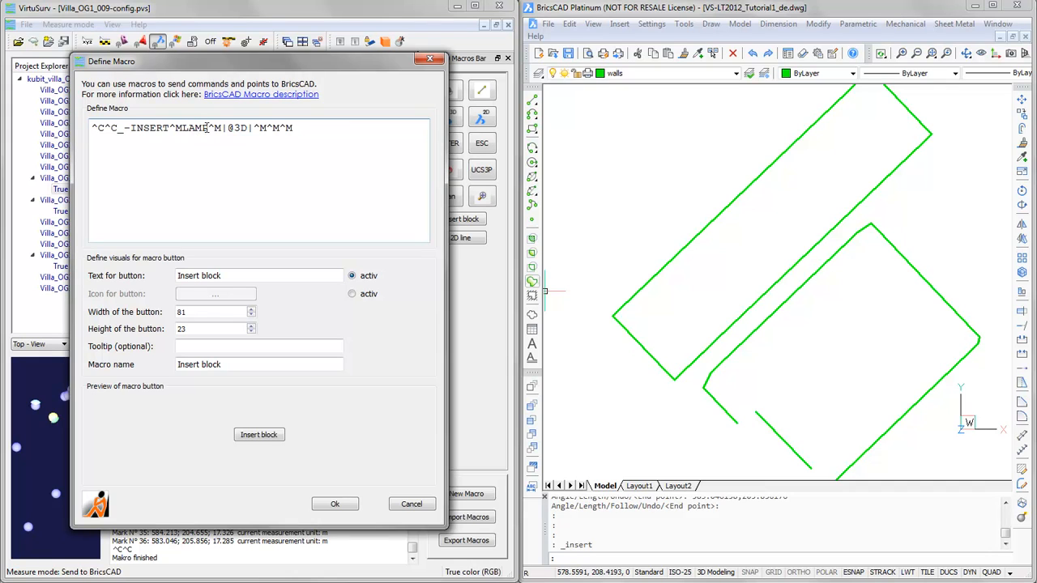
left_click_drag(208, 128, 183, 127)
left_click_drag(221, 128, 254, 130)
left_click(409, 505)
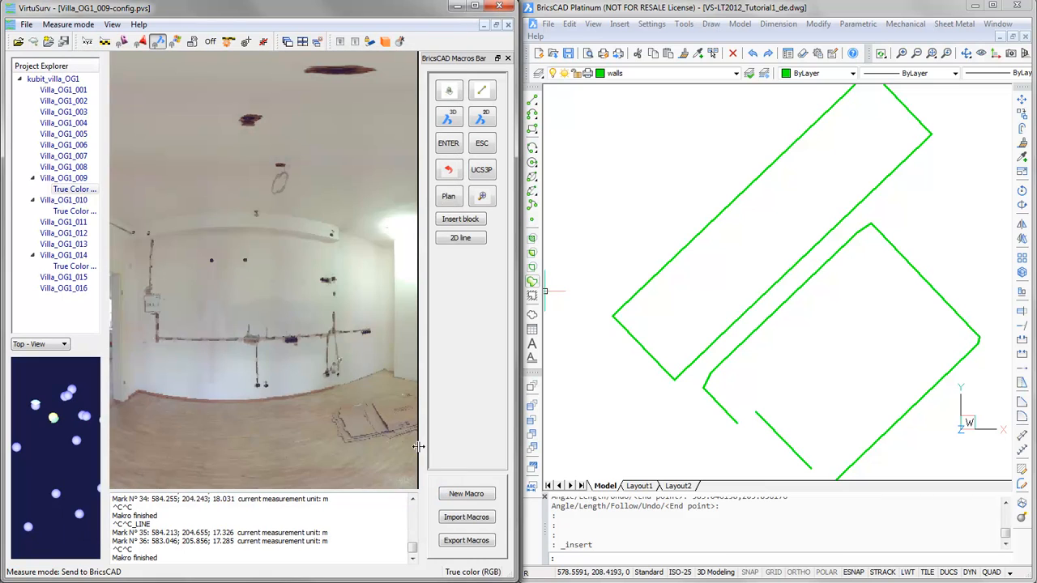
- Insert the LAMP block with the Insert block macro at the ceiling outlet above the pencilled circle and check the marker's position
left_click(459, 220)
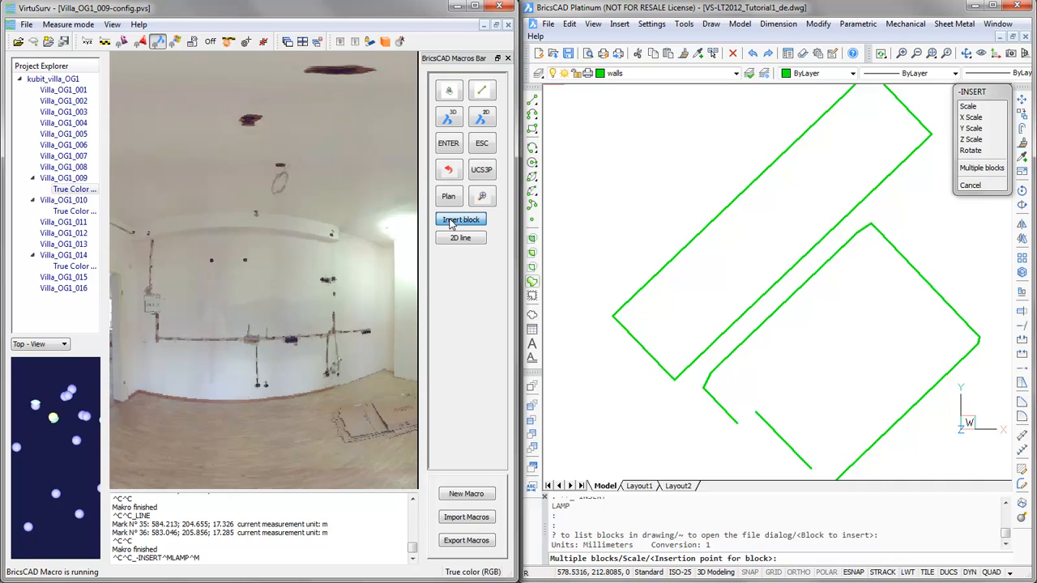
left_click(283, 169)
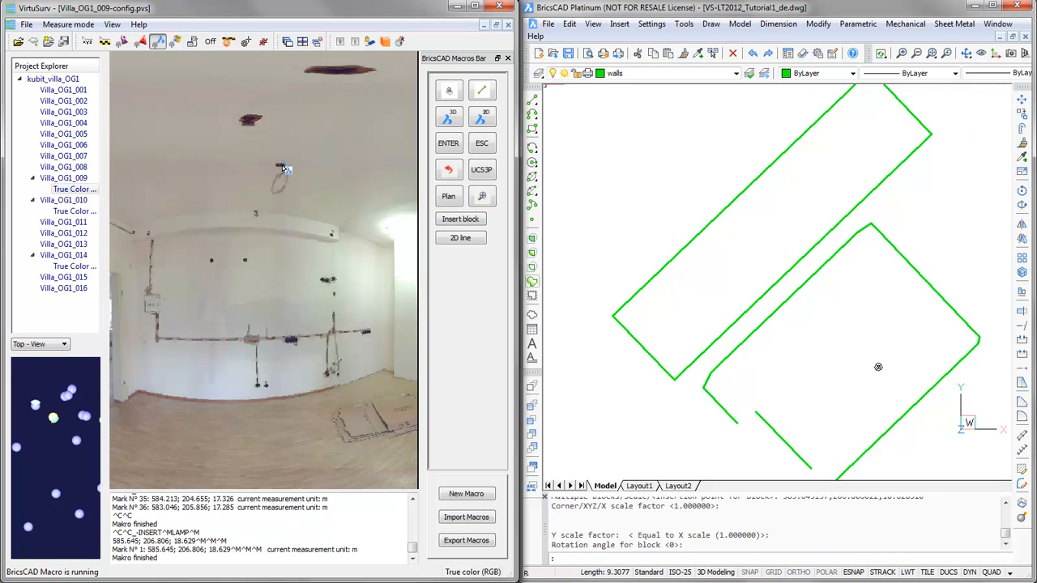
scroll(284, 168, "up", 5)
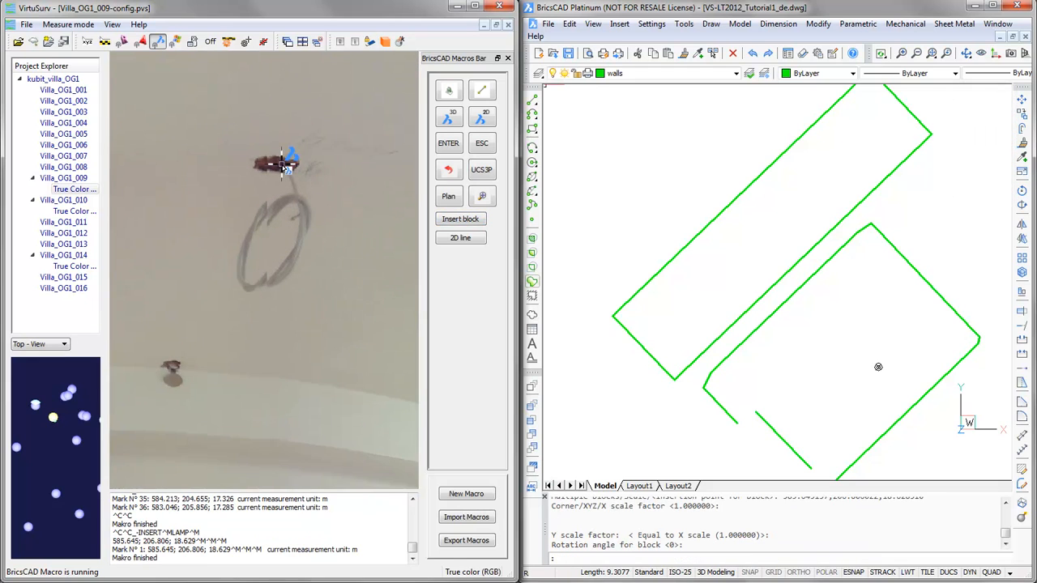
scroll(285, 167, "down", 2)
scroll(287, 167, "down", 5)
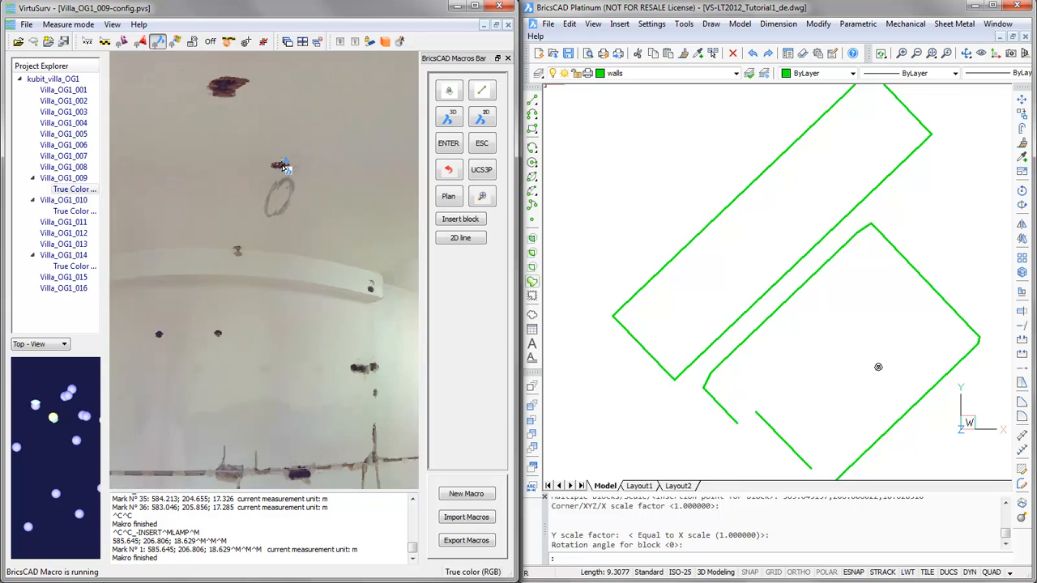
- Insert another LAMP block with the Insert block macro at the ceiling outlet above the high wall window in scan Villa_OG1_009
scroll(288, 165, "down", 2)
middle_click_drag(336, 157, 209, 156)
scroll(211, 158, "down", 1)
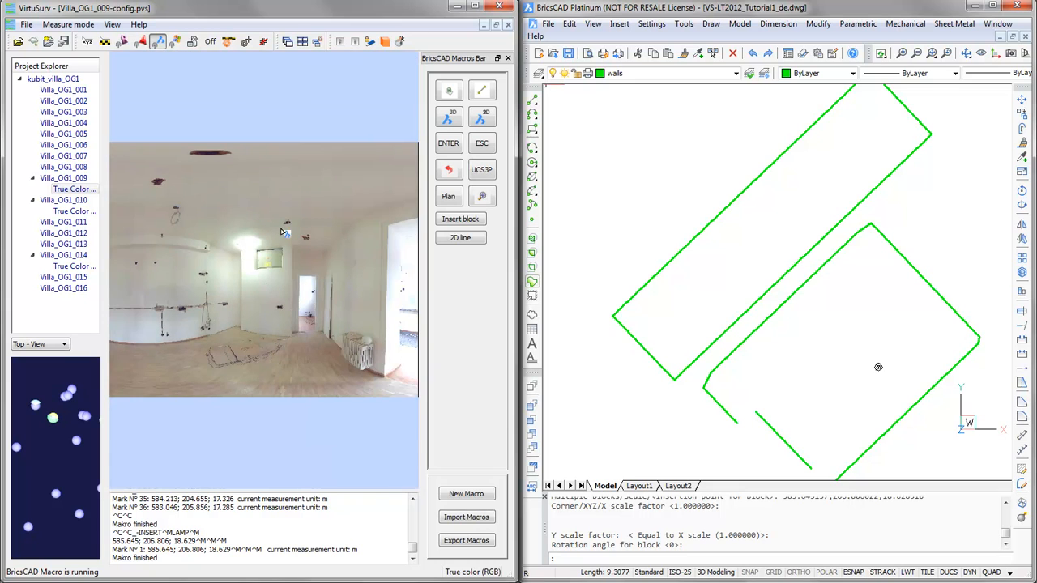
scroll(284, 233, "up", 6)
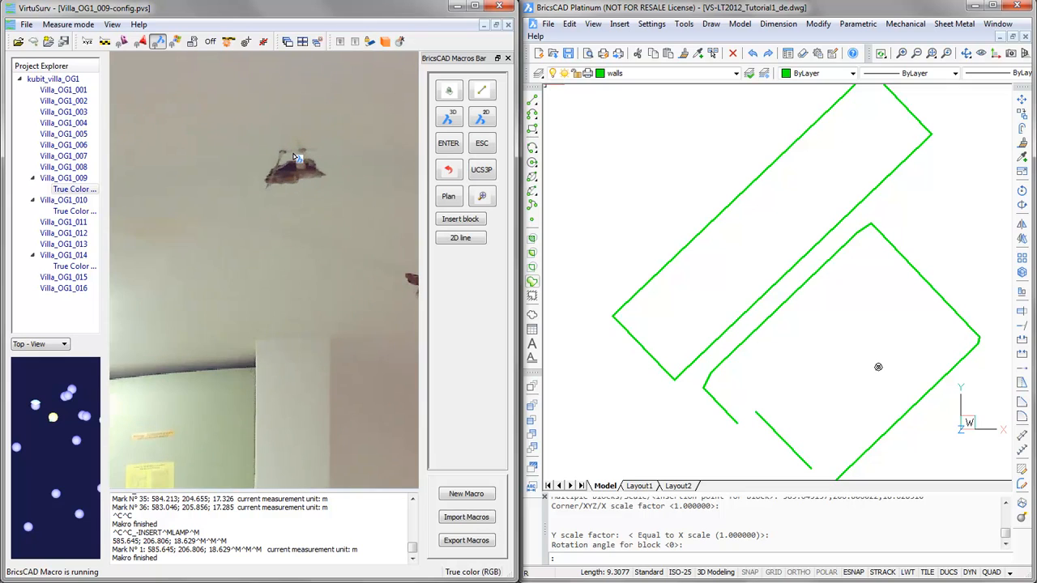
scroll(297, 156, "up", 2)
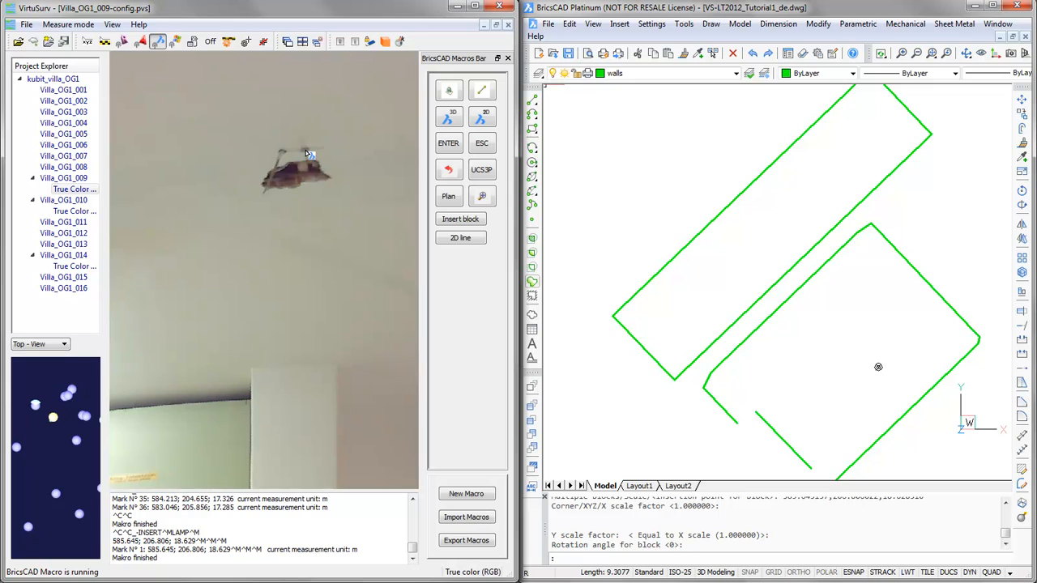
left_click(456, 221)
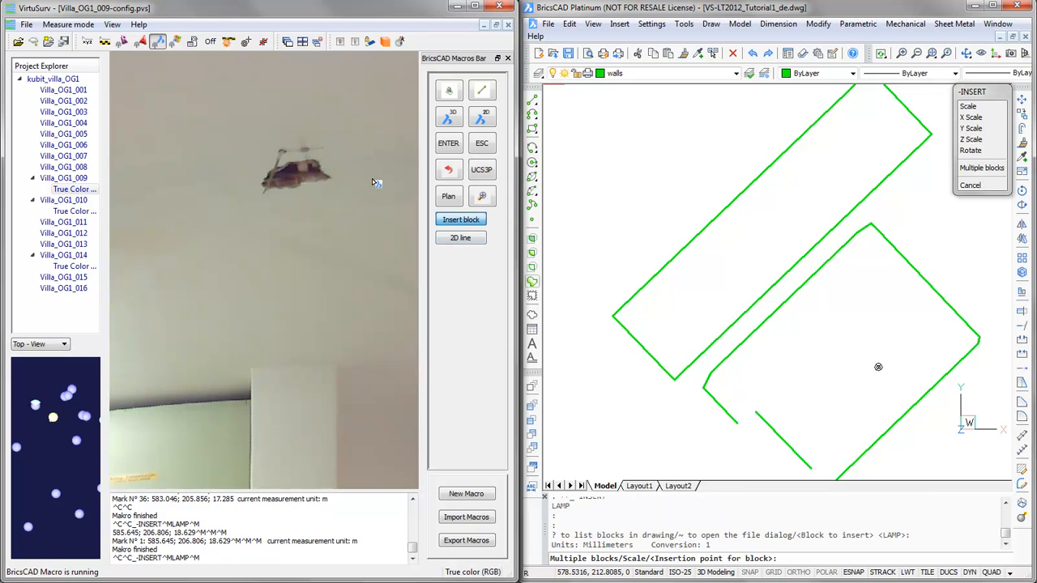
left_click(307, 150)
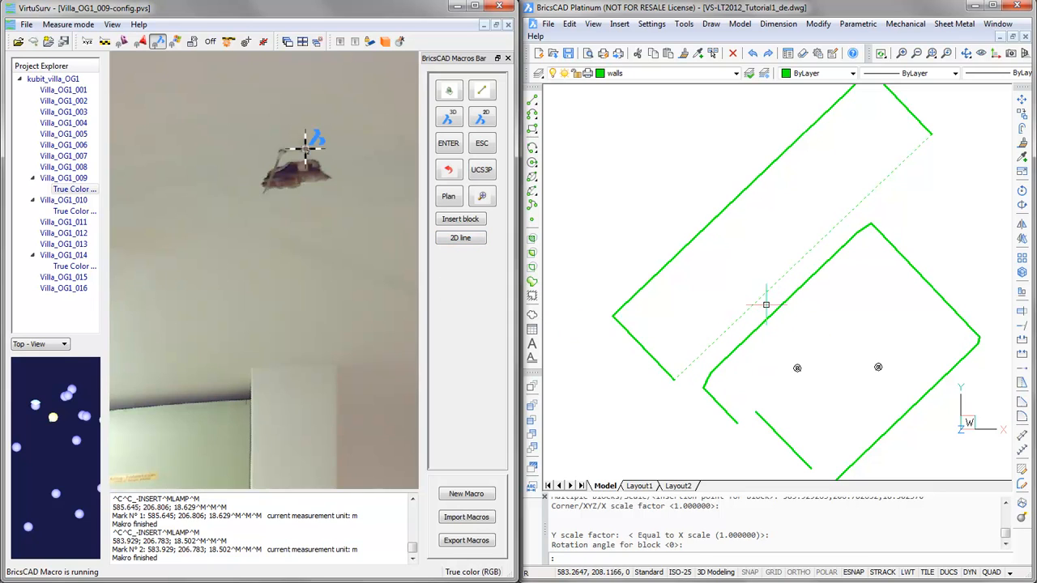
- Start a 2D line and mark both floor corners of the doorway beside the electrical box in scan Villa_OG1_009
left_click(462, 238)
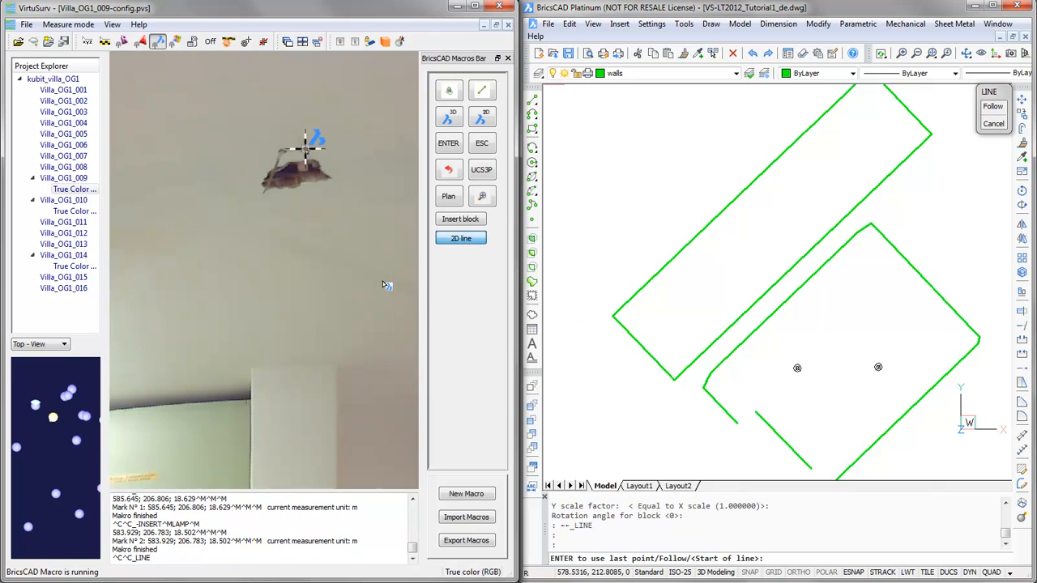
scroll(381, 284, "down", 5)
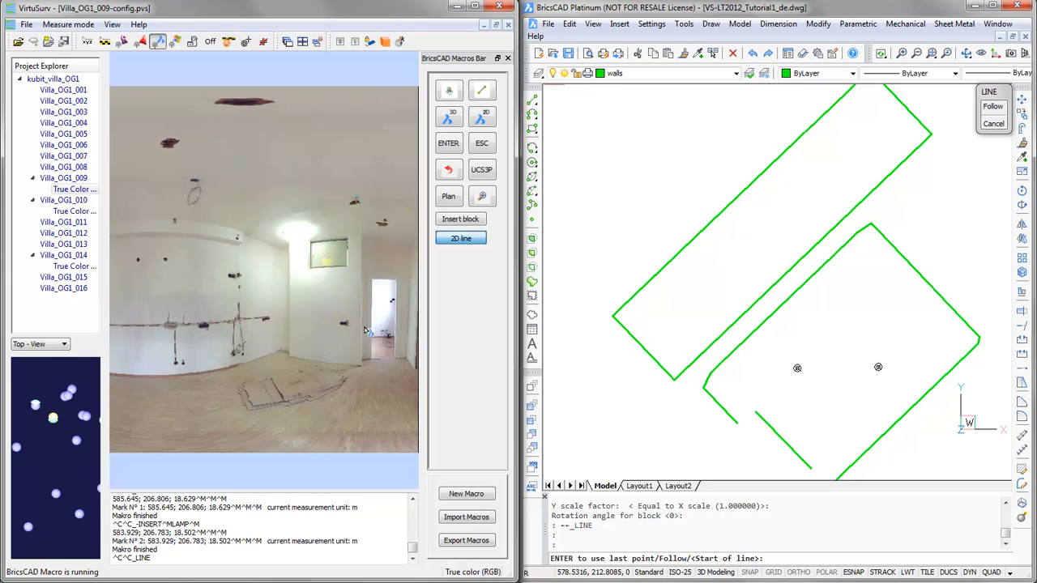
scroll(239, 337, "down", 3)
scroll(144, 329, "up", 5)
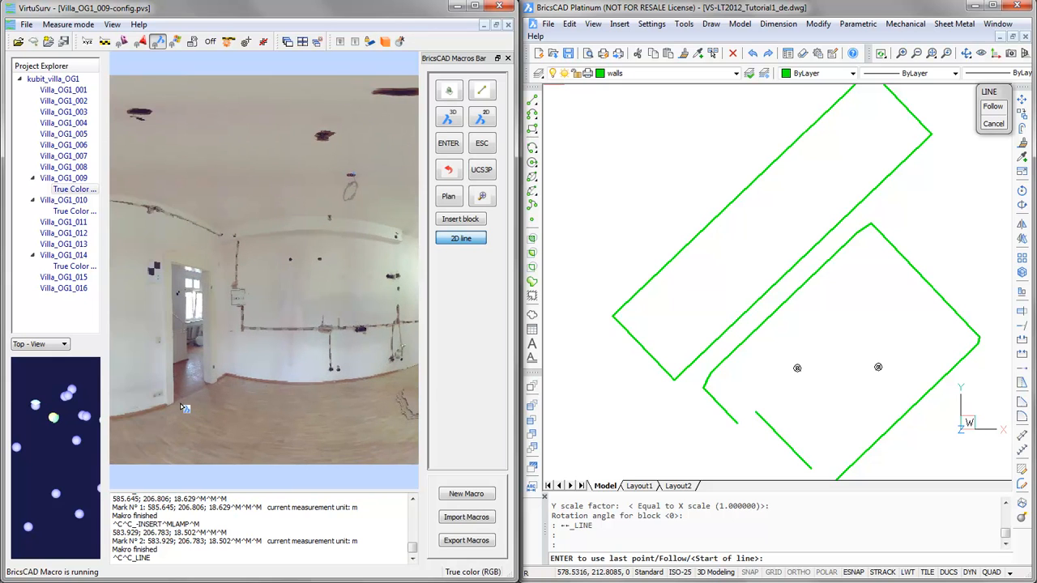
scroll(185, 408, "up", 3)
scroll(172, 420, "up", 1)
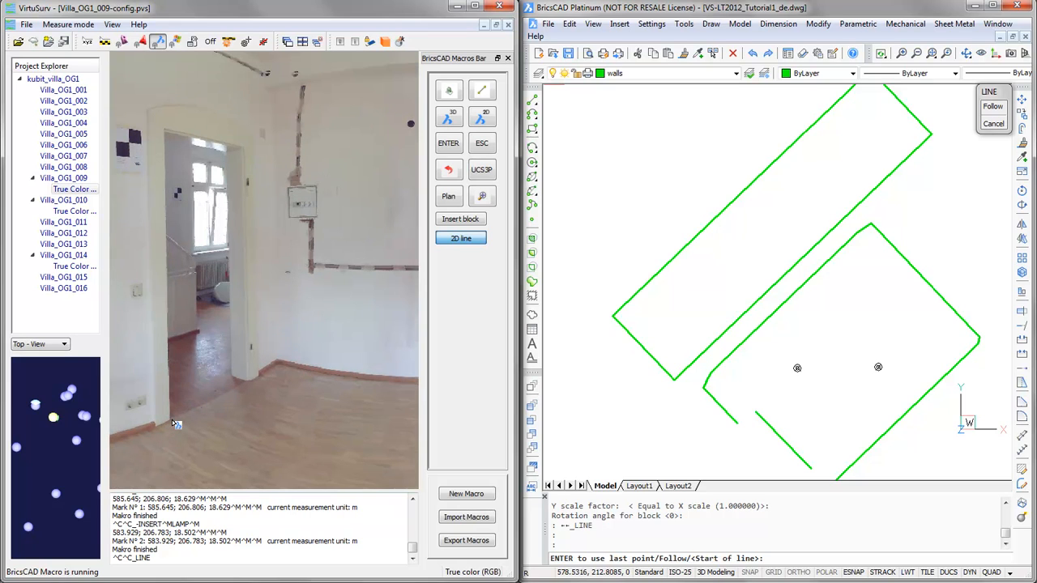
left_click(171, 421)
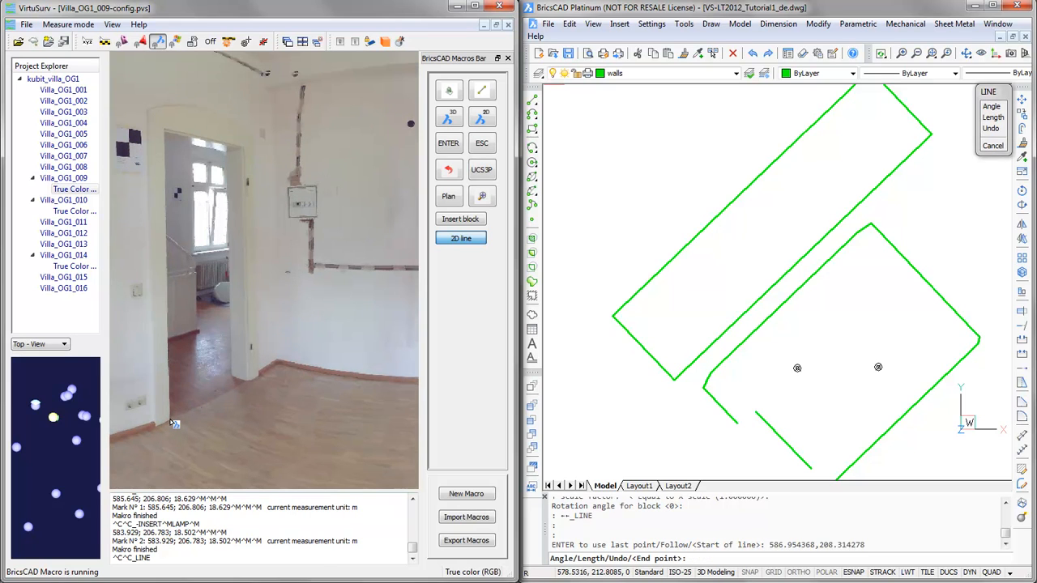
left_click(242, 380)
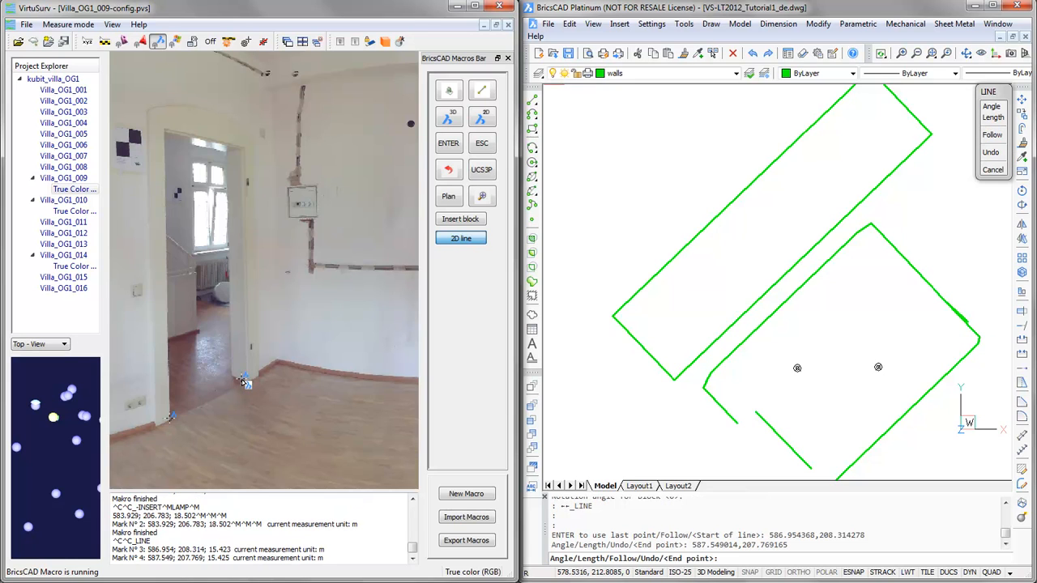
- Continue the line in scan Villa_OG1_010 through both floor corners of the wide wall opening and end the line command
scroll(241, 380, "down", 5)
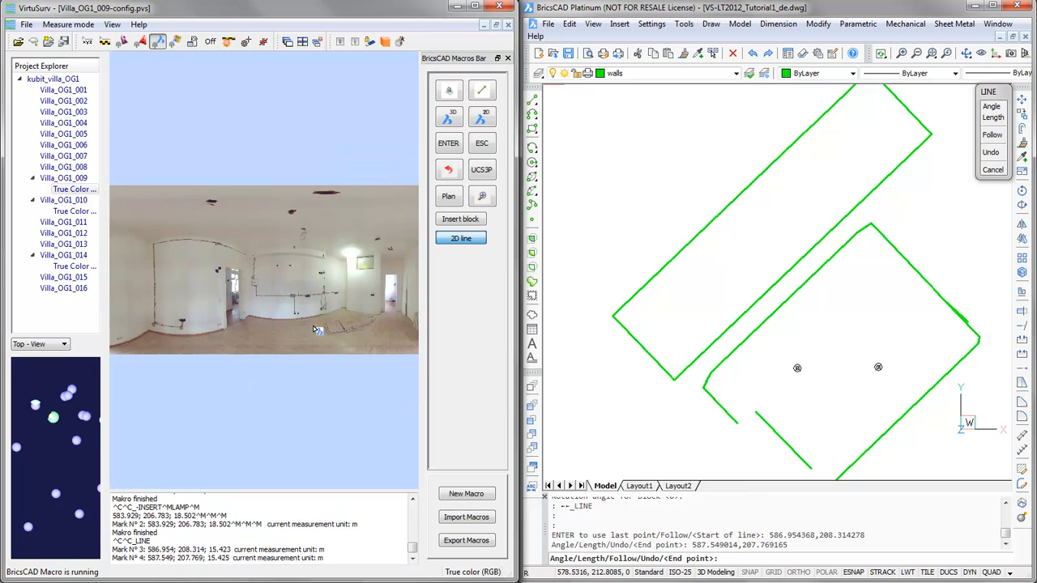
left_click_drag(356, 315, 239, 313)
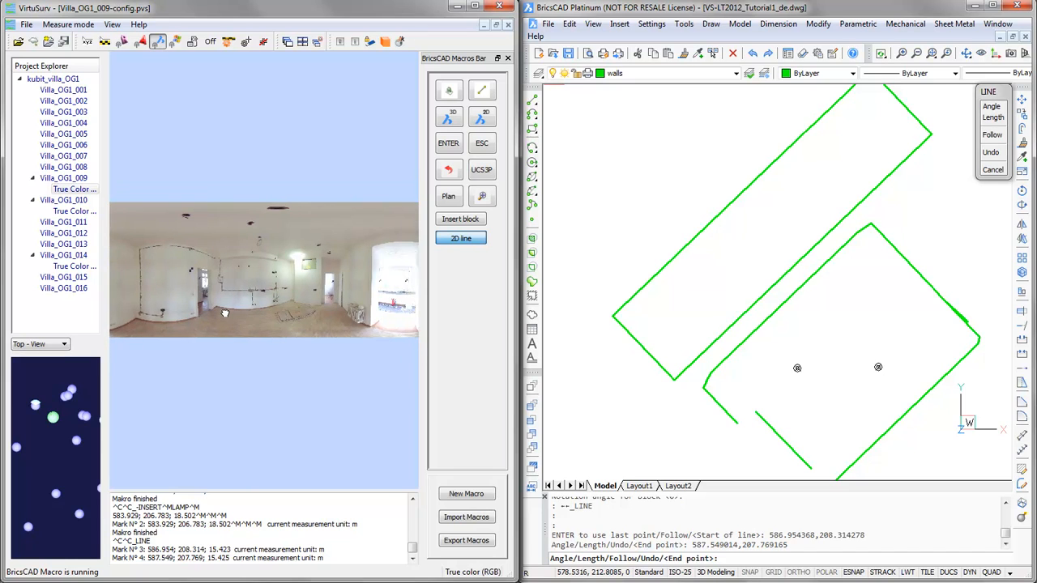
double_click(65, 210)
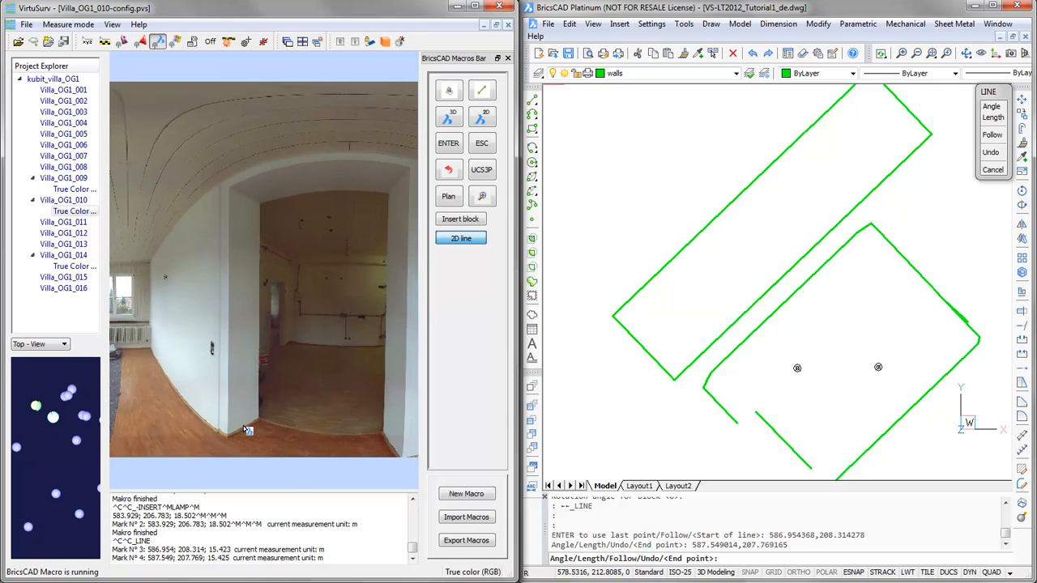
left_click(373, 437)
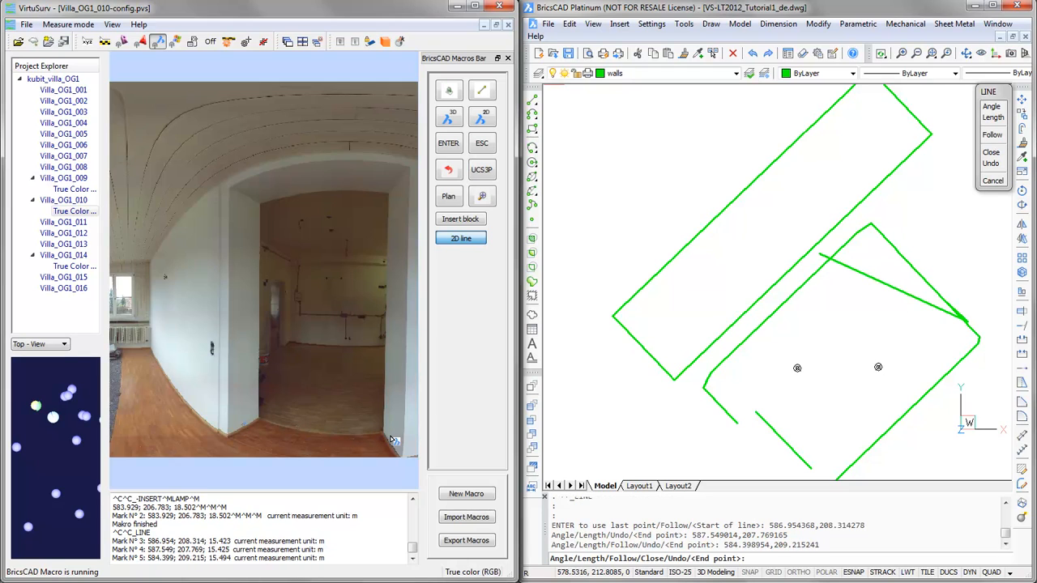
left_click(392, 441)
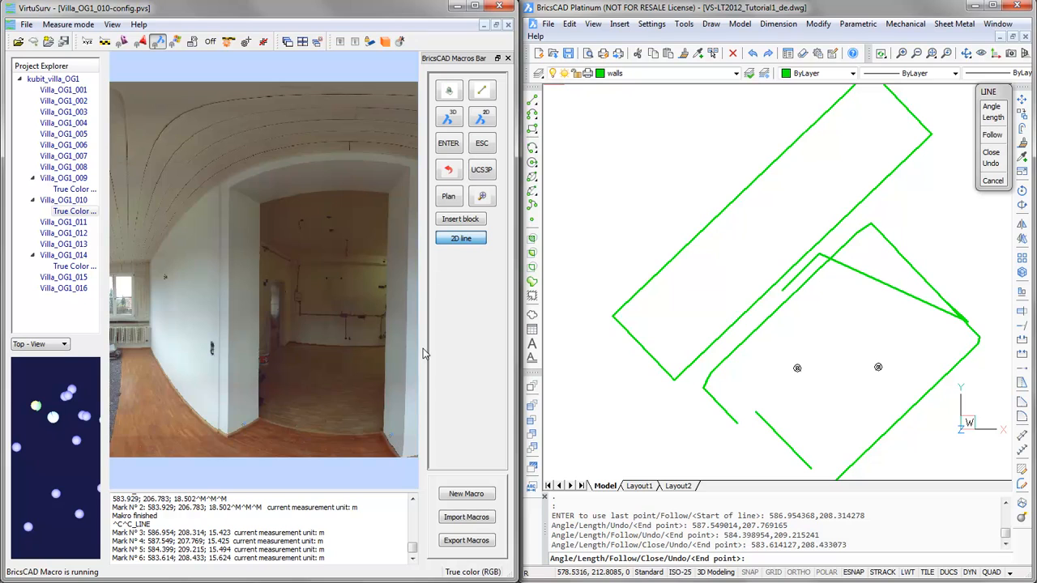
left_click(481, 143)
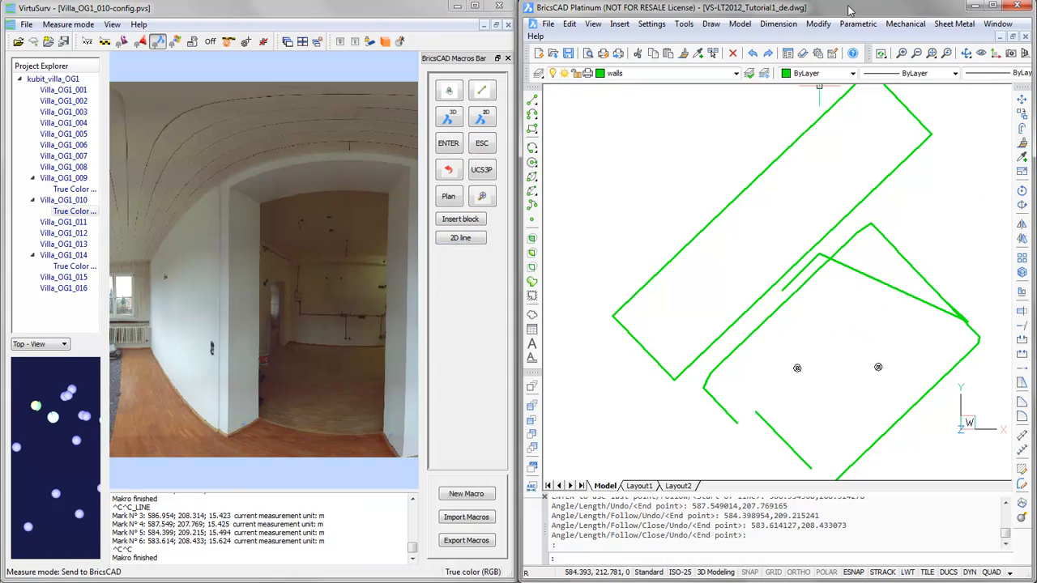
- In BricsCAD, erase the diagonal line connecting the two door openings and move the two remaining opening lines to the door_dim layer
left_click(873, 278)
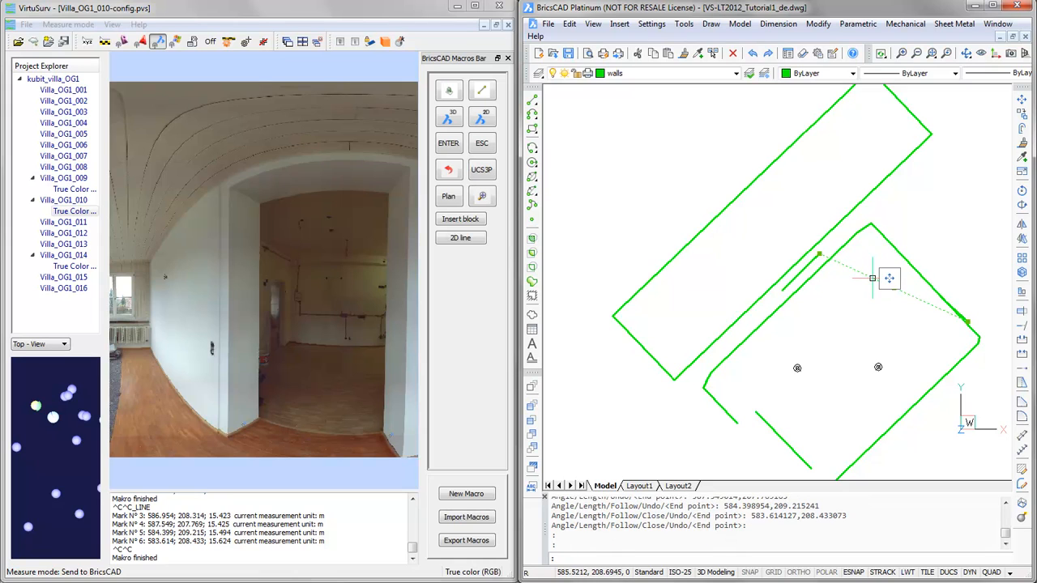
key("Delete")
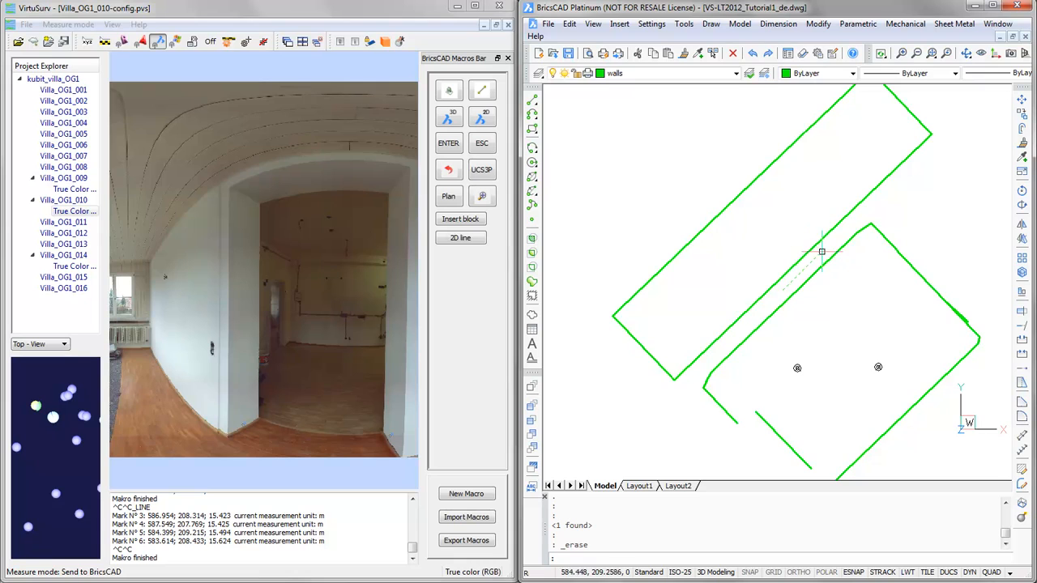
scroll(816, 245, "up", 2)
scroll(807, 308, "down", 1)
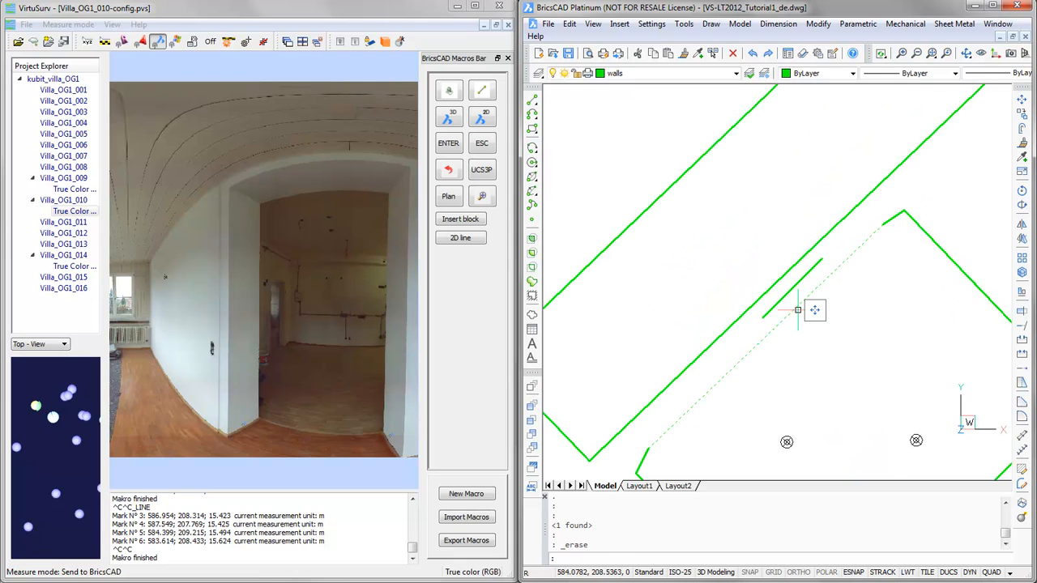
scroll(806, 311, "down", 1)
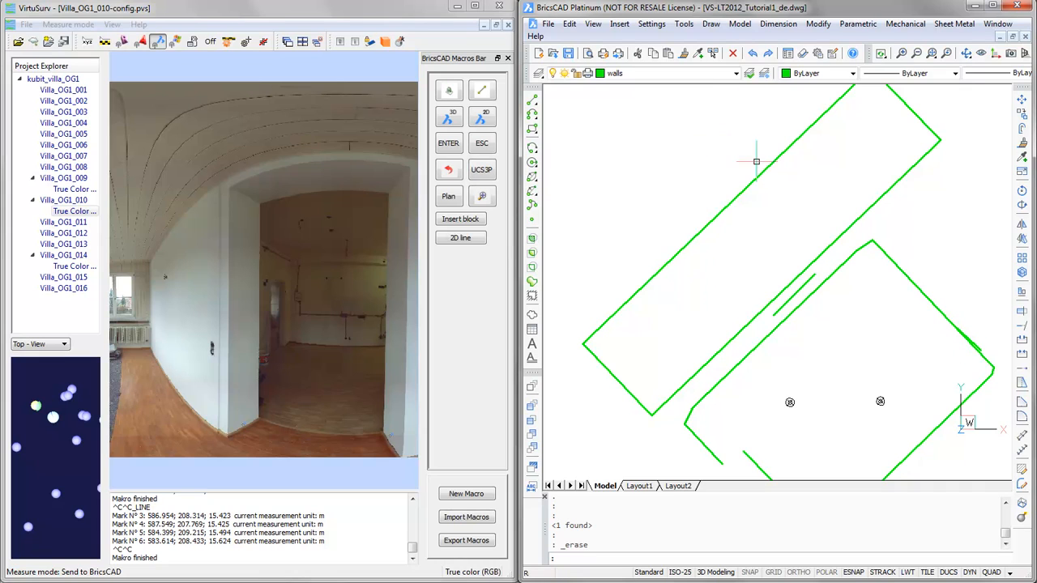
left_click(794, 296)
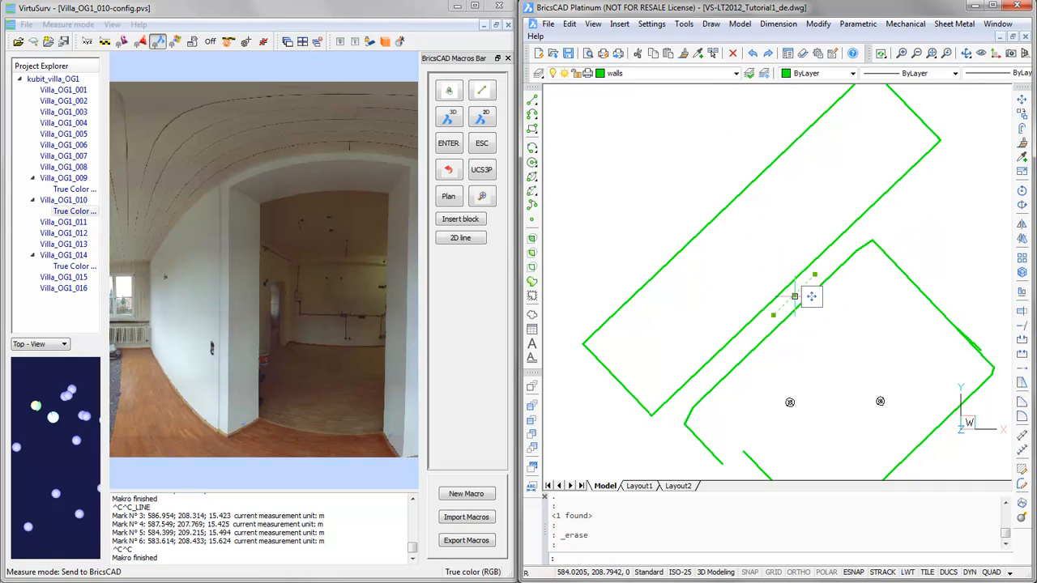
left_click(980, 347)
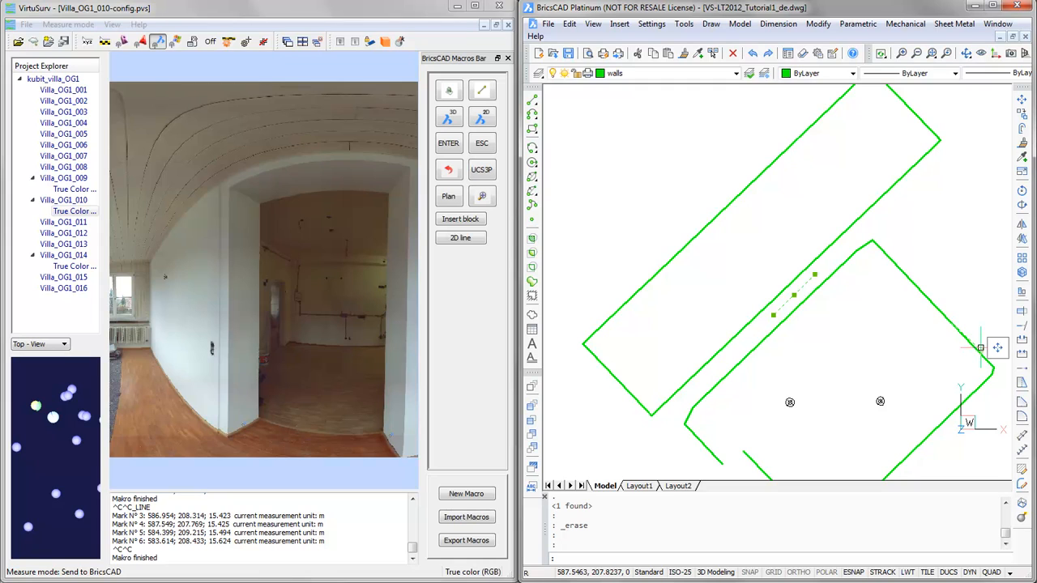
left_click(737, 74)
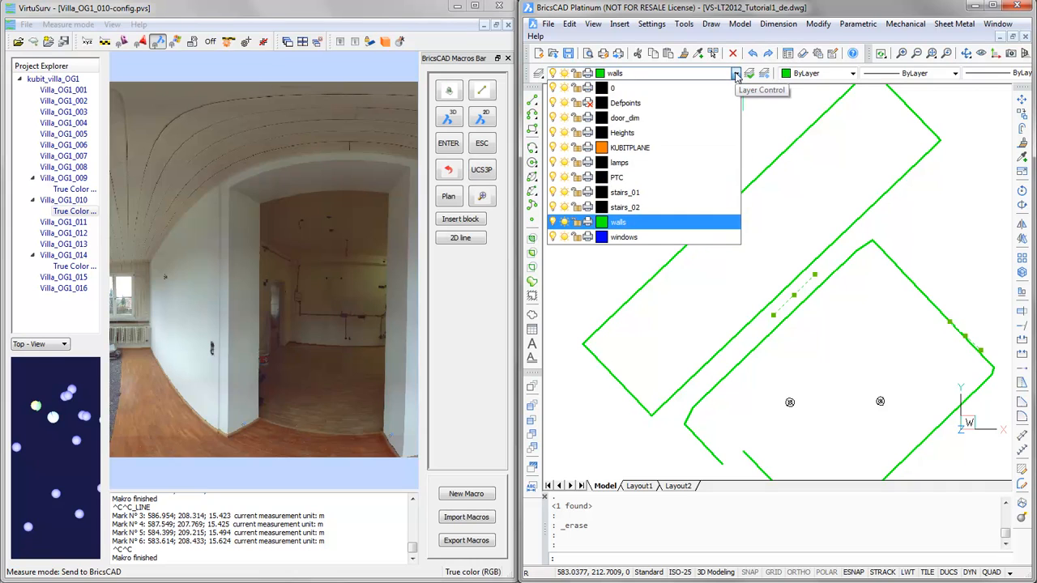
left_click(648, 120)
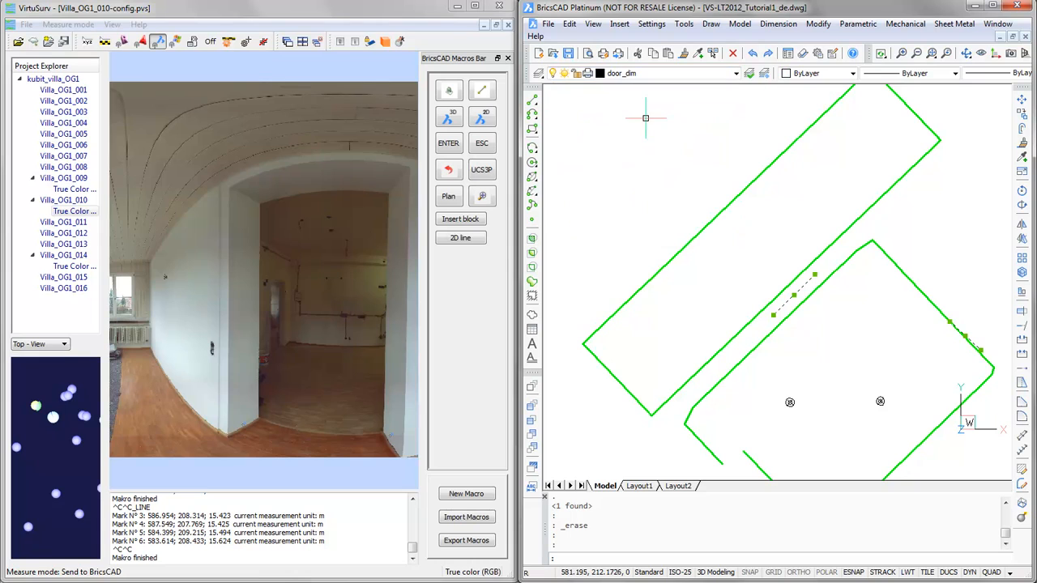
key("Escape")
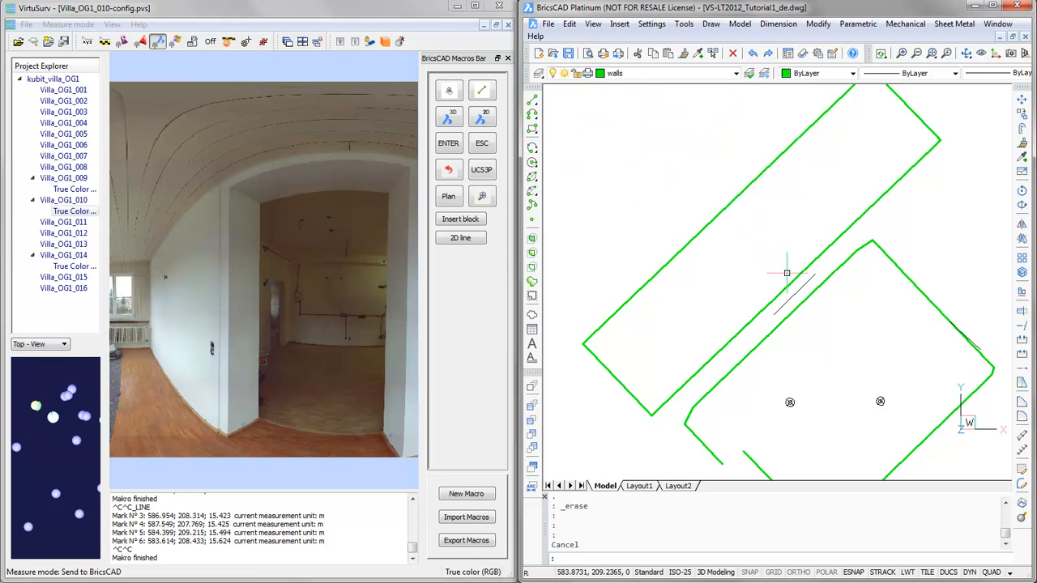
- Open scan Villa_OG1_014 in VirtuSurv and draw a 2D line along the hallway wall with two points, ending beside the stairs
mouse_move(836, 294)
middle_mouse_down()
mouse_move(819, 231)
mouse_move(821, 257)
middle_mouse_up()
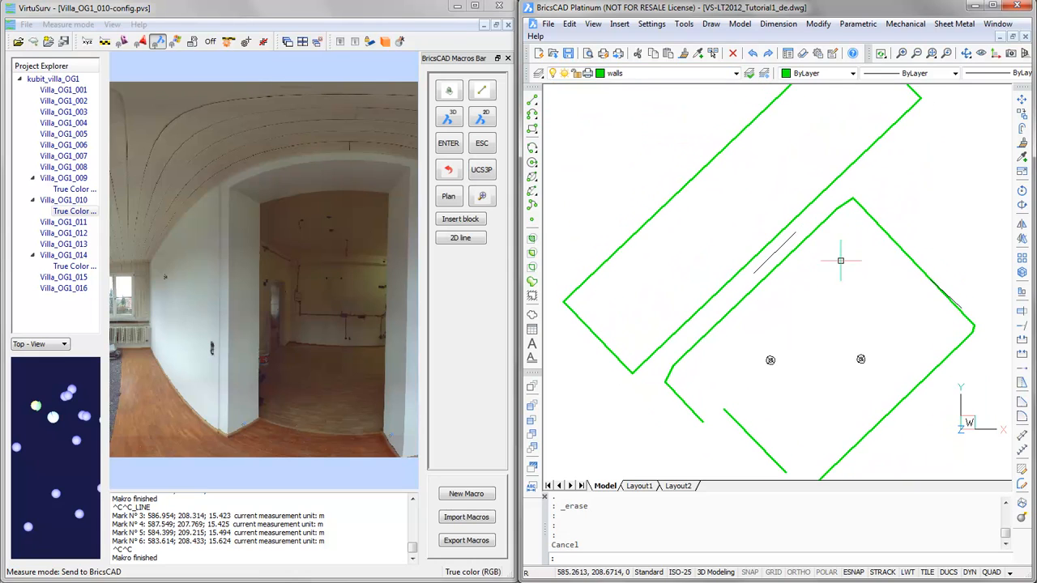
scroll(882, 246, "down", 1)
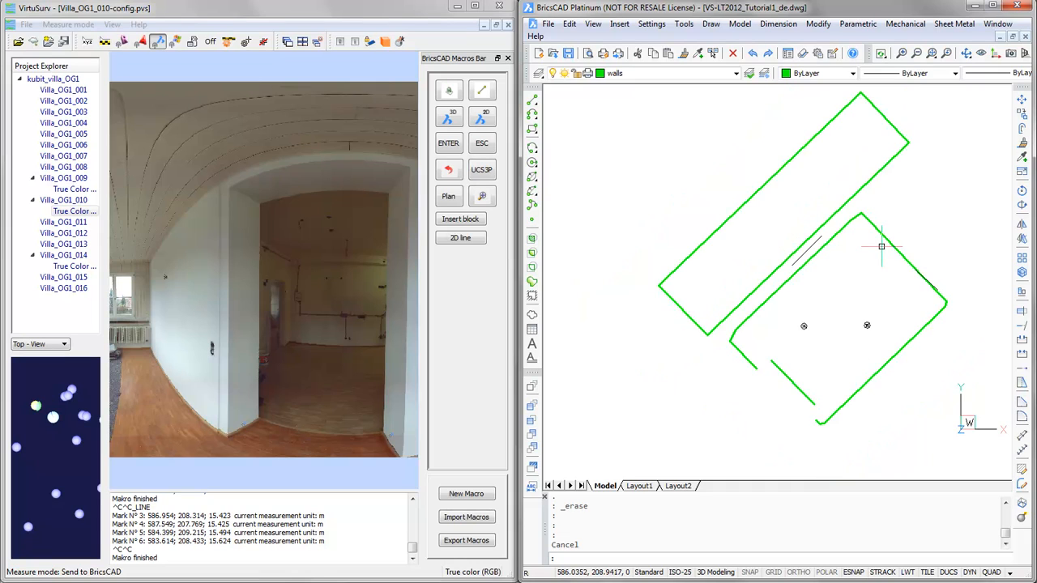
middle_click_drag(904, 240, 826, 285)
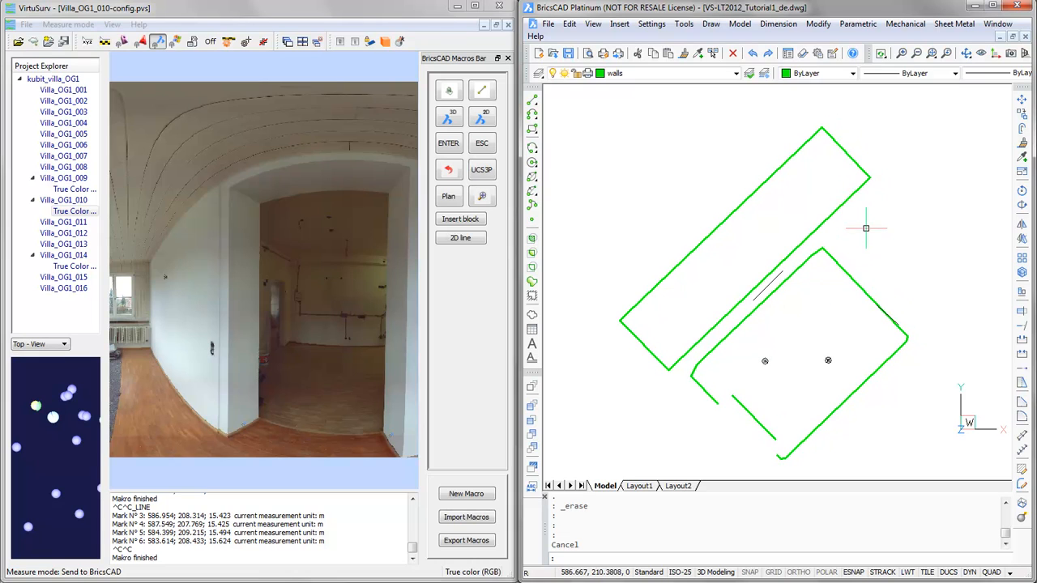
left_click(86, 266)
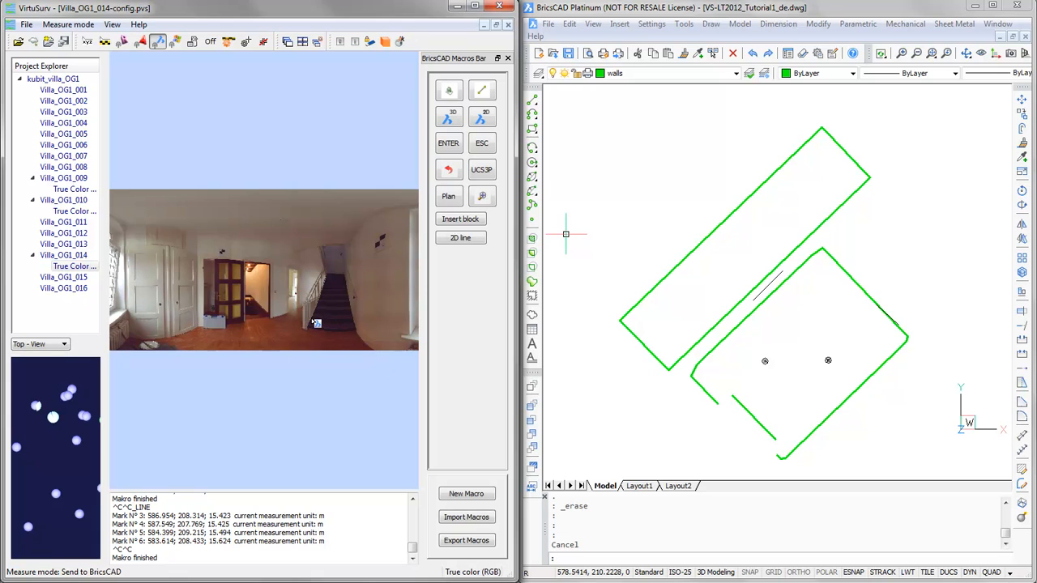
scroll(320, 322, "up", 2)
scroll(320, 322, "up", 2)
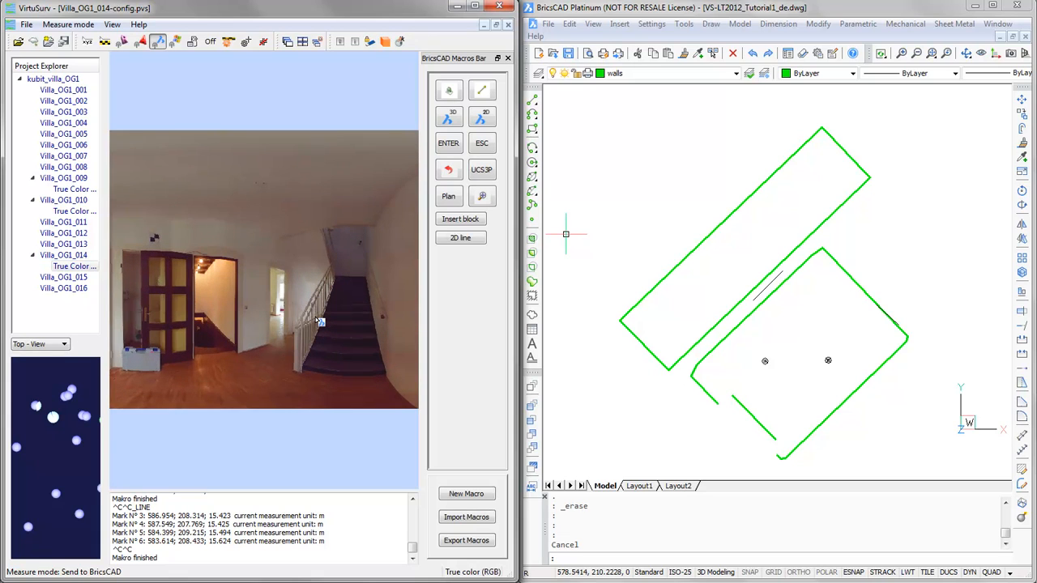
left_click(462, 238)
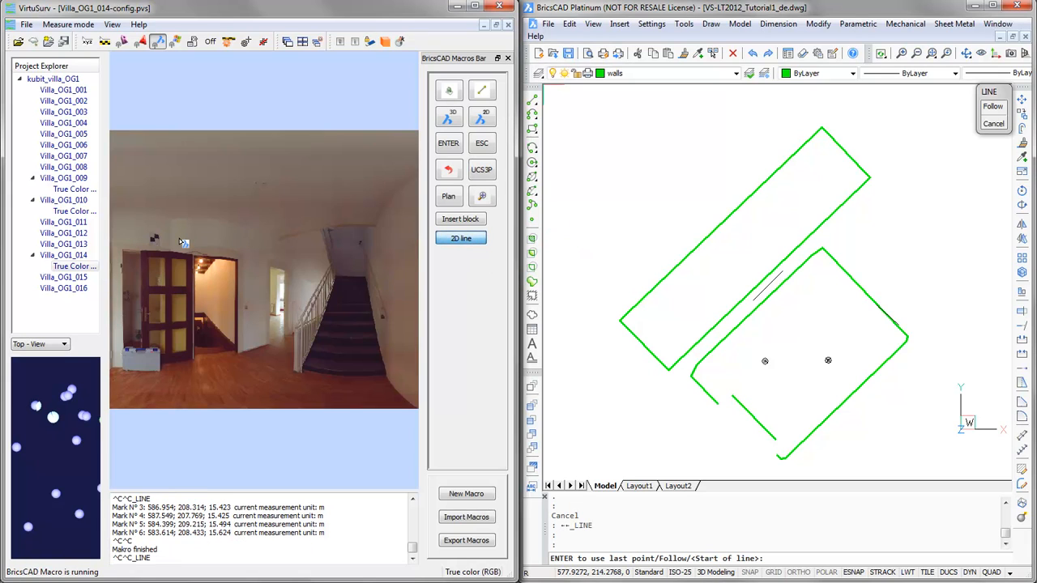
left_click(305, 290)
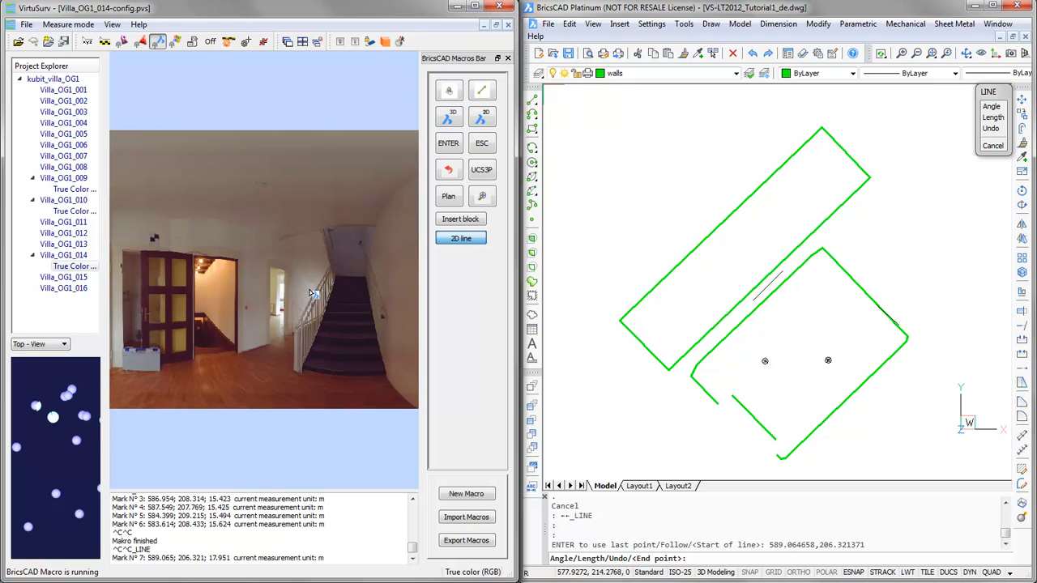
left_click(311, 292)
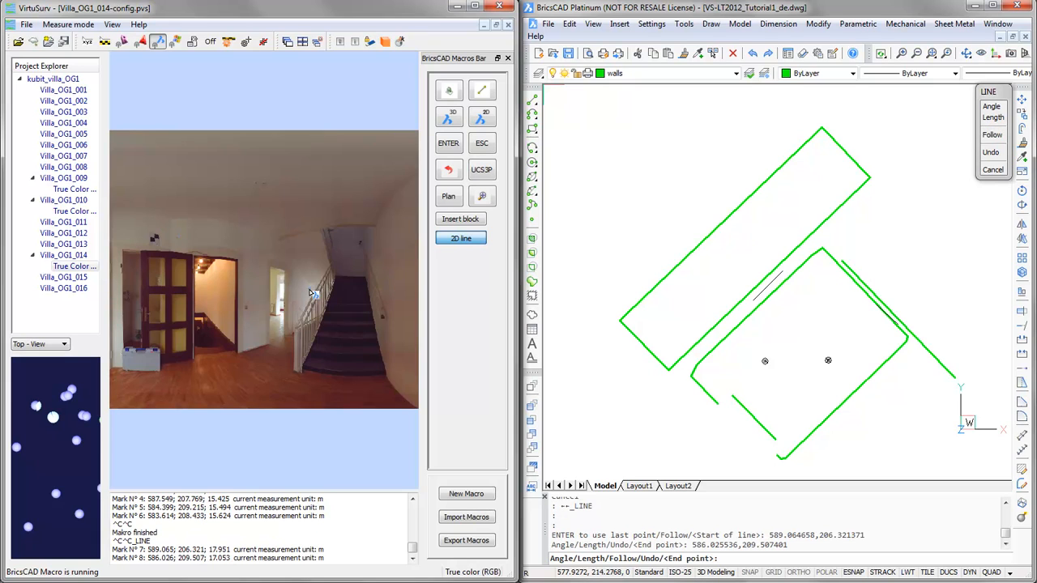
left_click(490, 144)
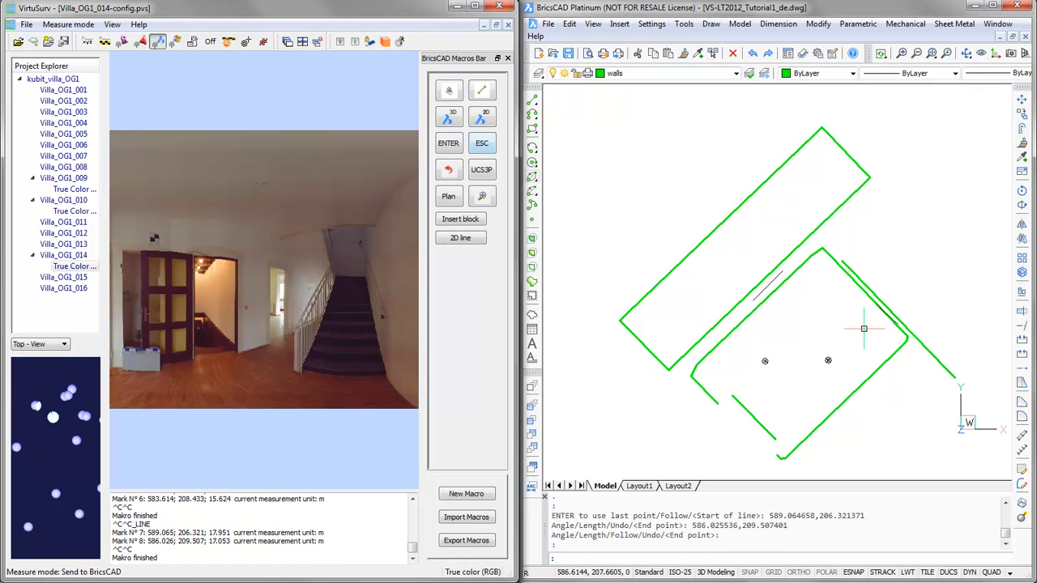
- Draw a 2D line in scan Villa_OG1_014 along the wall on the handrail side of the stairs, using two points, and end the line command
middle_click_drag(870, 297, 766, 304)
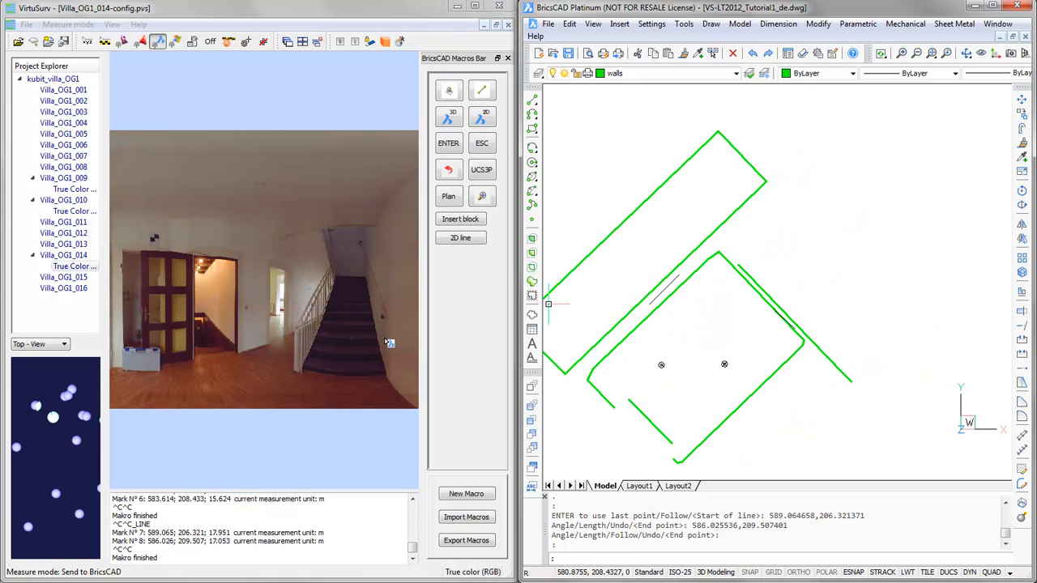
left_click(461, 238)
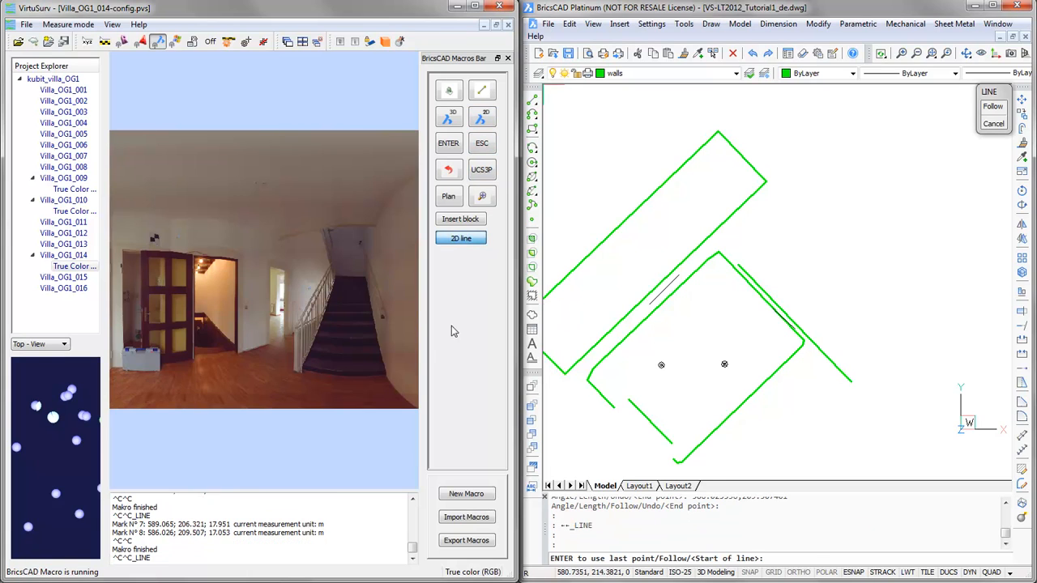
left_click(378, 261)
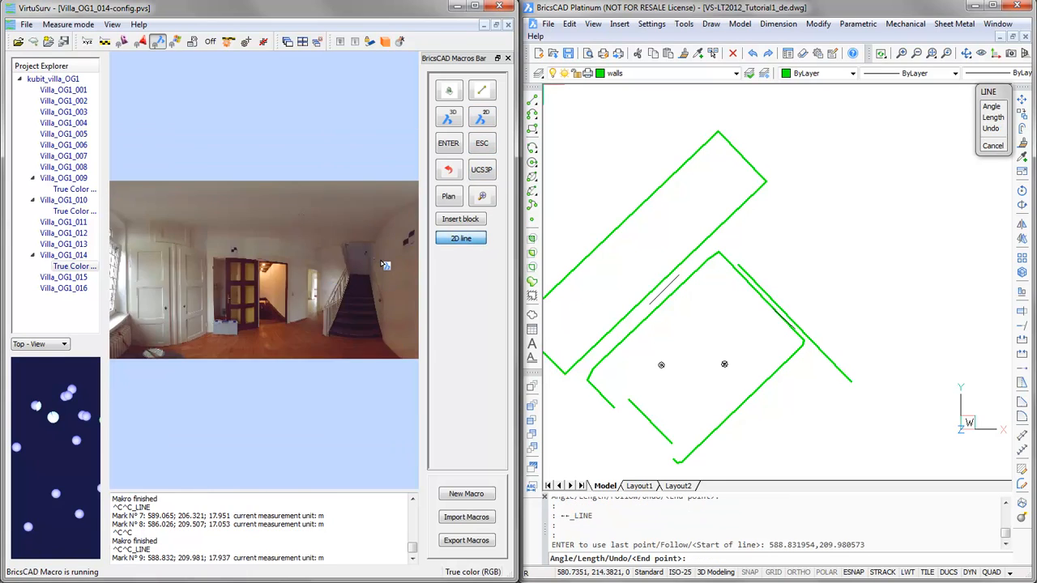
scroll(169, 263, "up", 3)
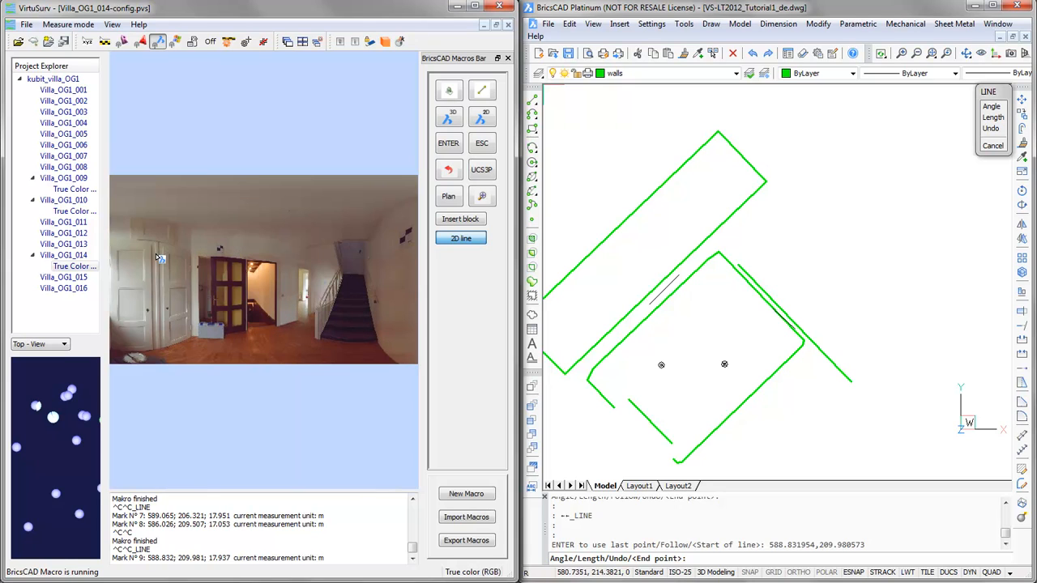
left_click_drag(332, 258, 354, 261)
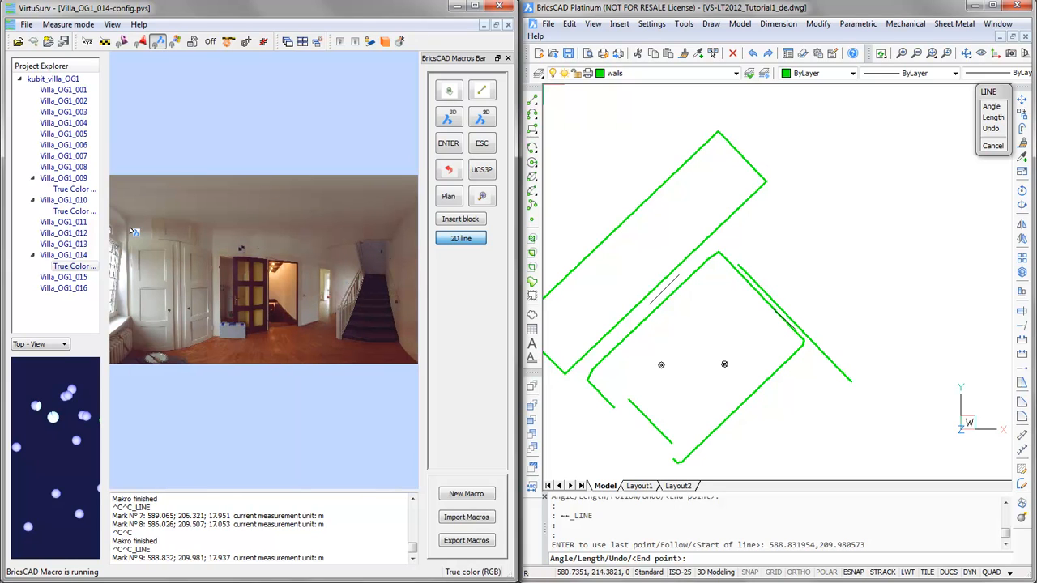
left_click(261, 285)
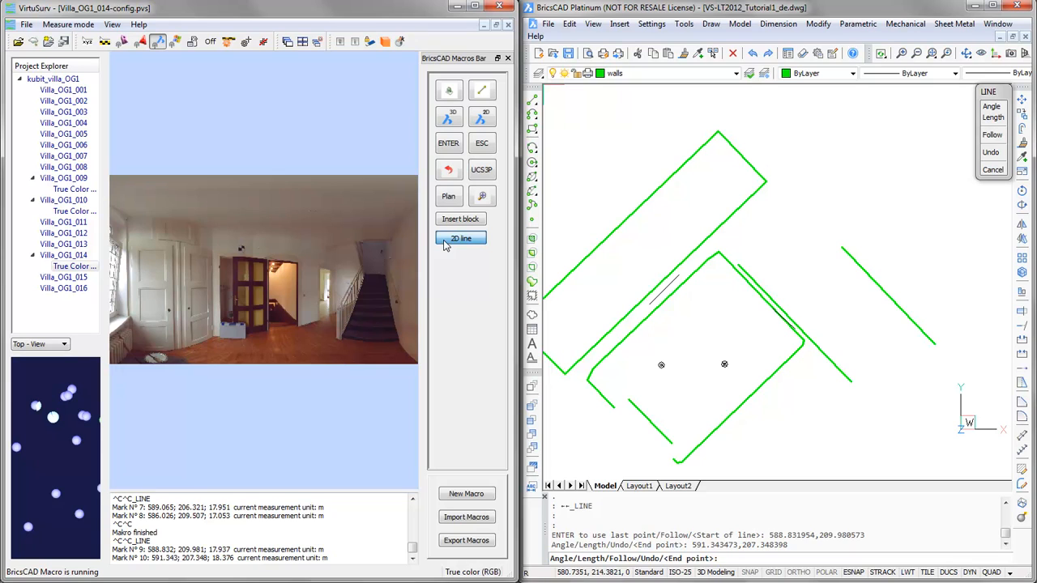
left_click(444, 246)
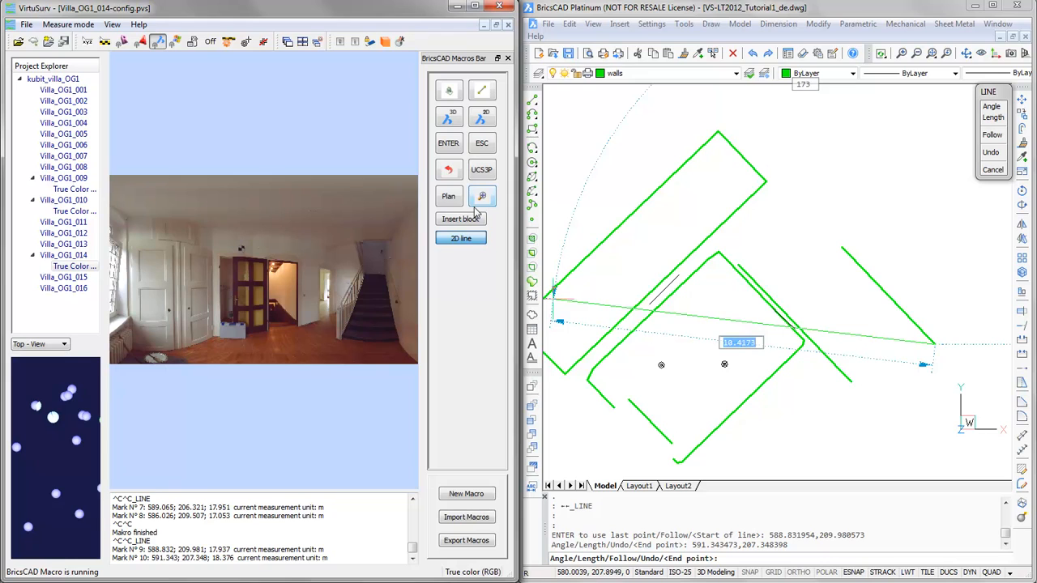
left_click(486, 144)
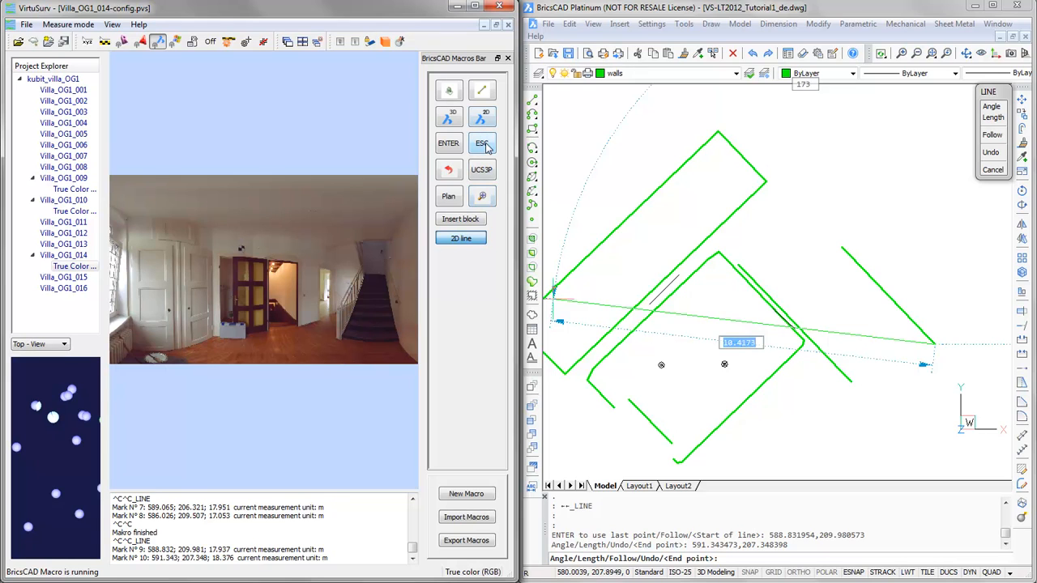
- Make stairs_01 the current layer and draw a 2D line along the stairs' banister side from the lowest step to the top
left_click(735, 74)
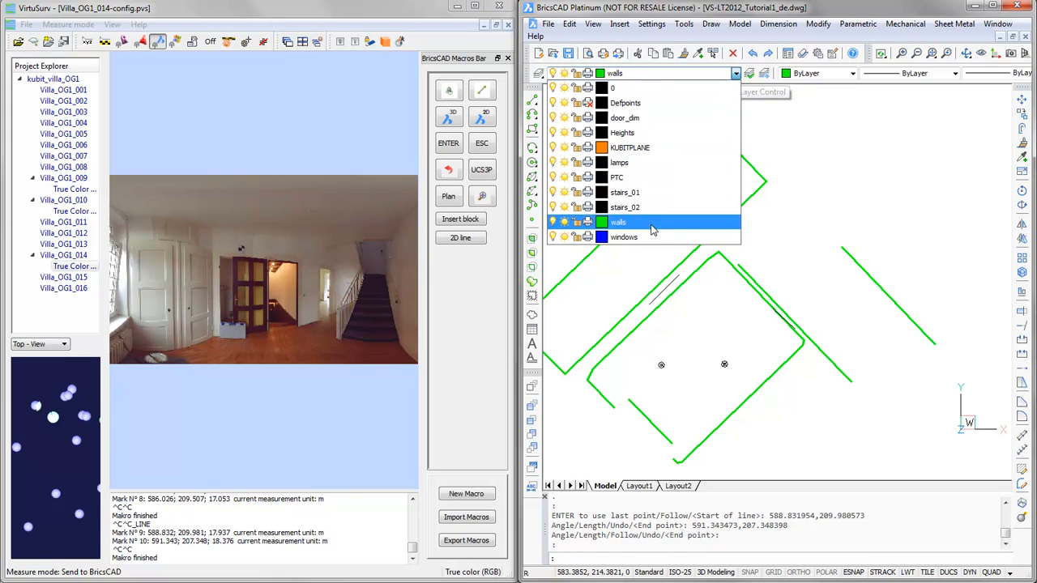
left_click(638, 193)
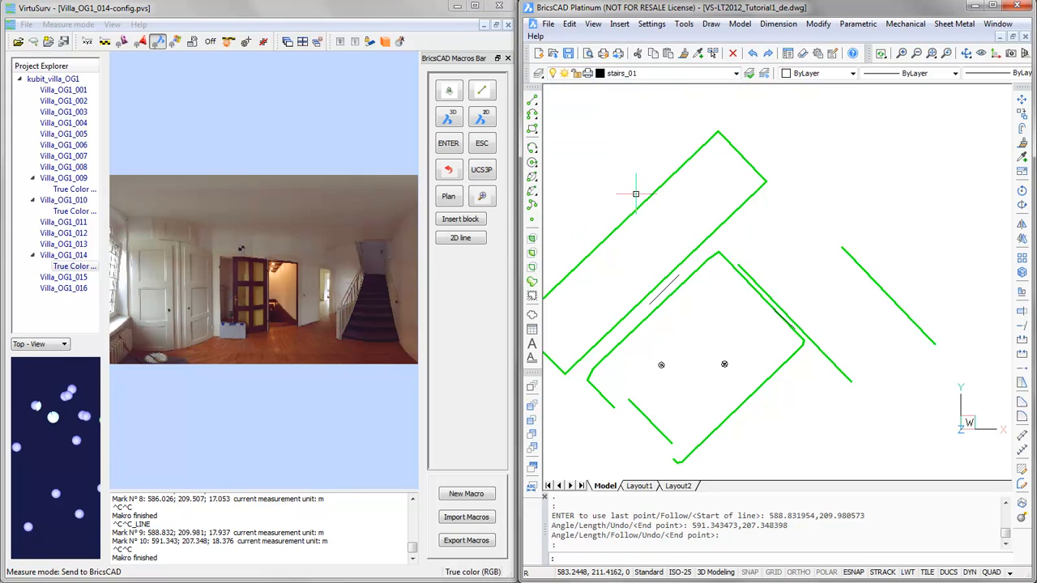
left_click(466, 242)
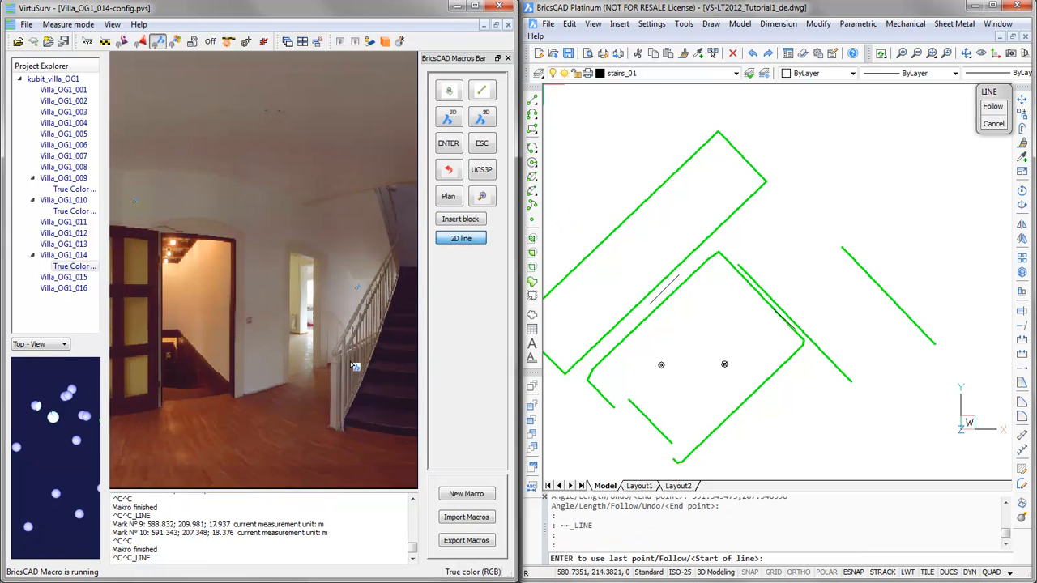
left_click_drag(365, 375, 149, 346)
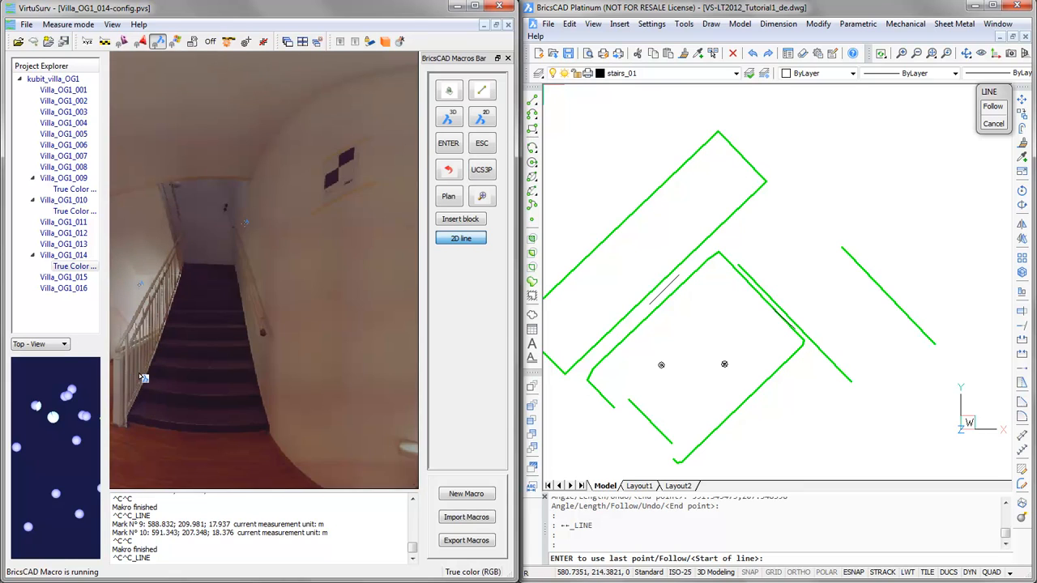
scroll(132, 426, "up", 1)
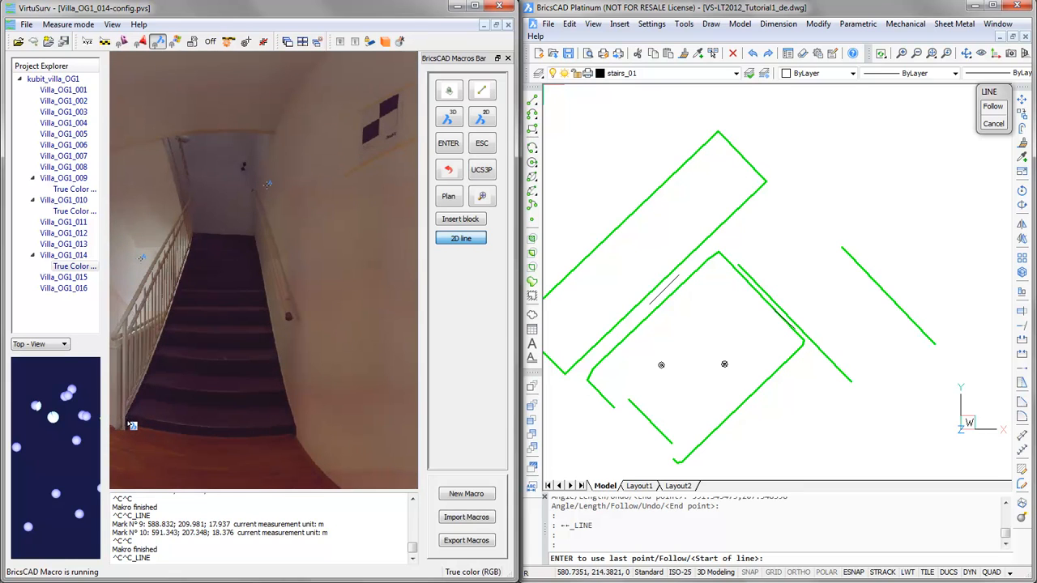
left_click(132, 425)
scroll(199, 251, "up", 1)
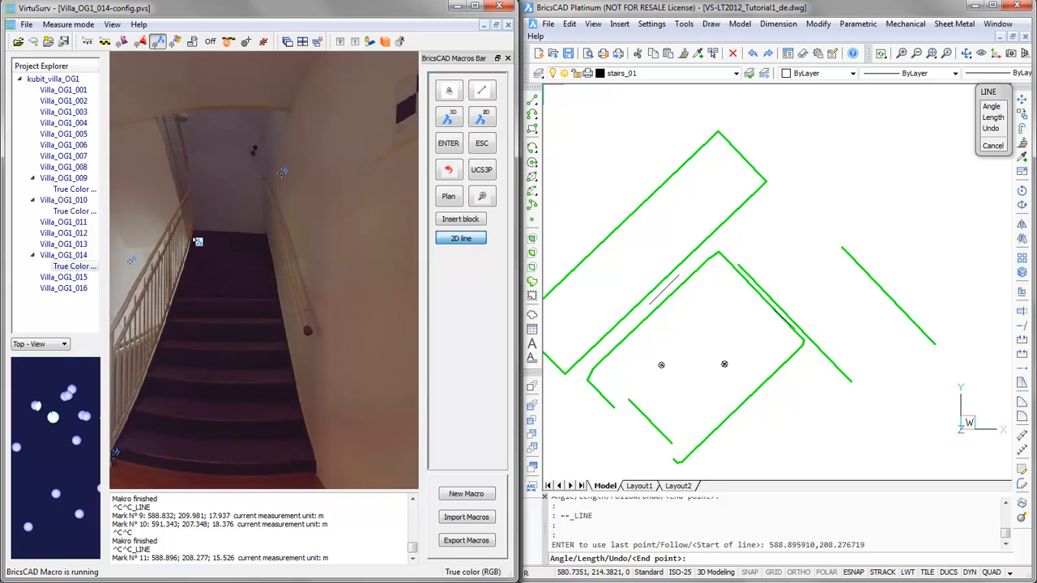
left_click(197, 240)
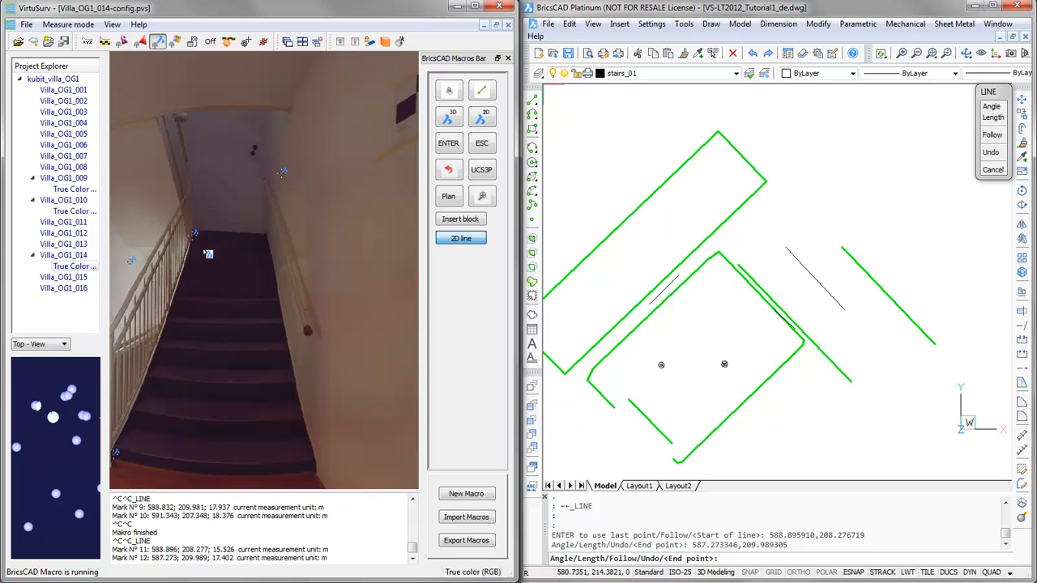
left_click(487, 148)
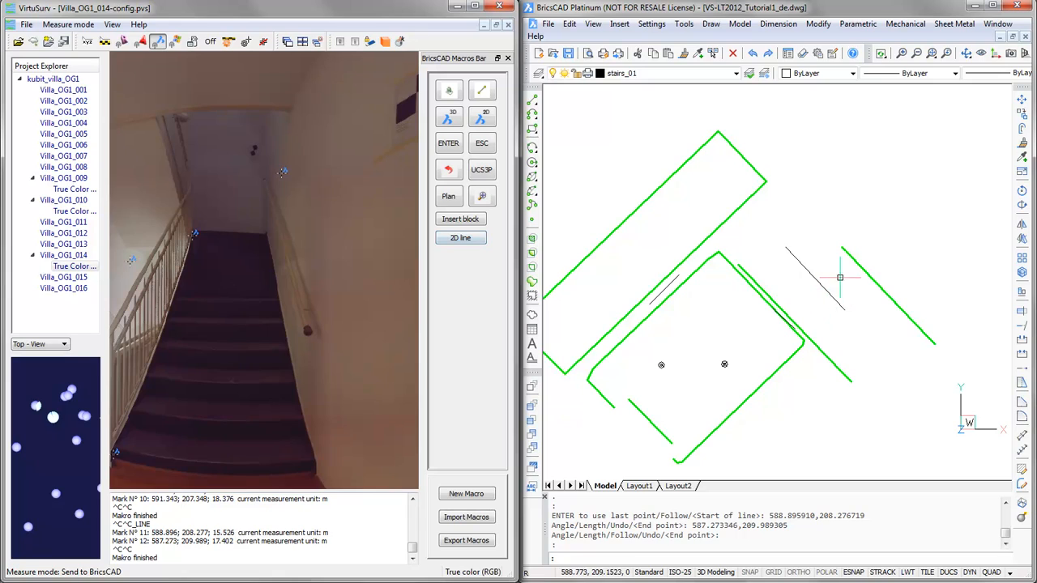
- Copy the code of the 2D line macro and paste it into a new macro definition
right_click(456, 241)
left_click(483, 248)
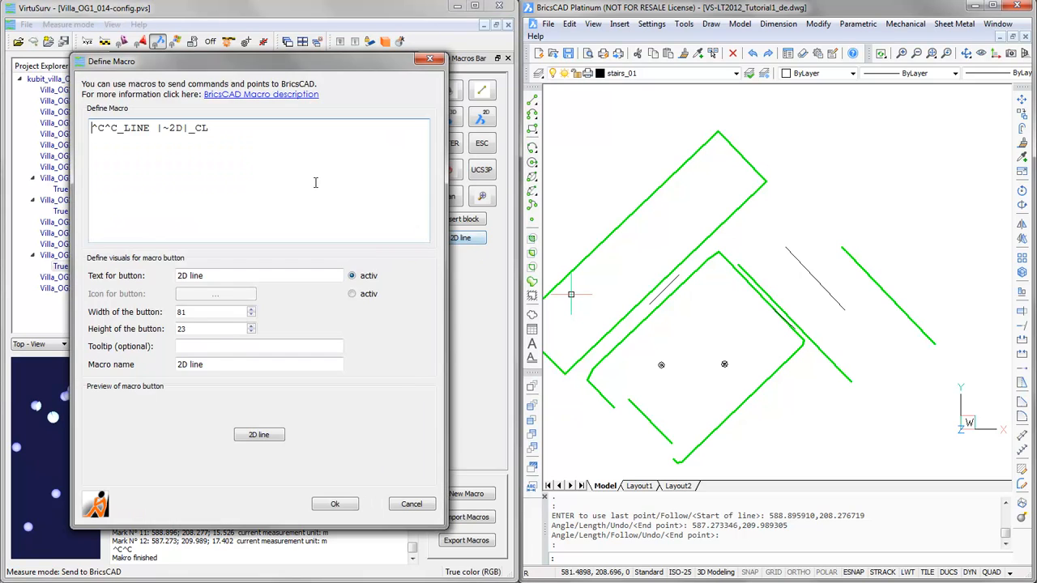
left_click(222, 130)
left_click_drag(215, 130, 85, 132)
key("ctrl+c")
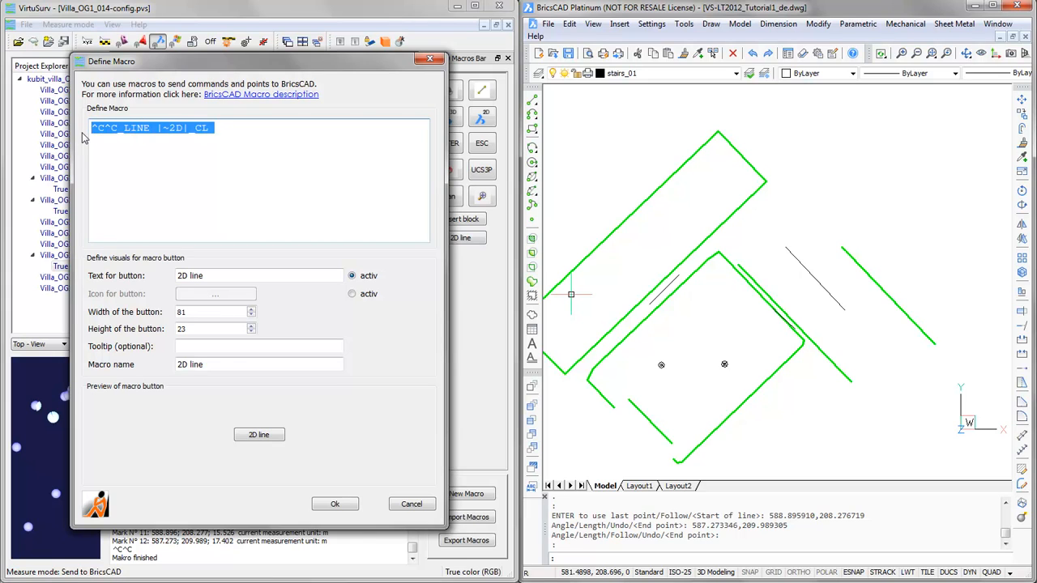
left_click(413, 506)
left_click(452, 498)
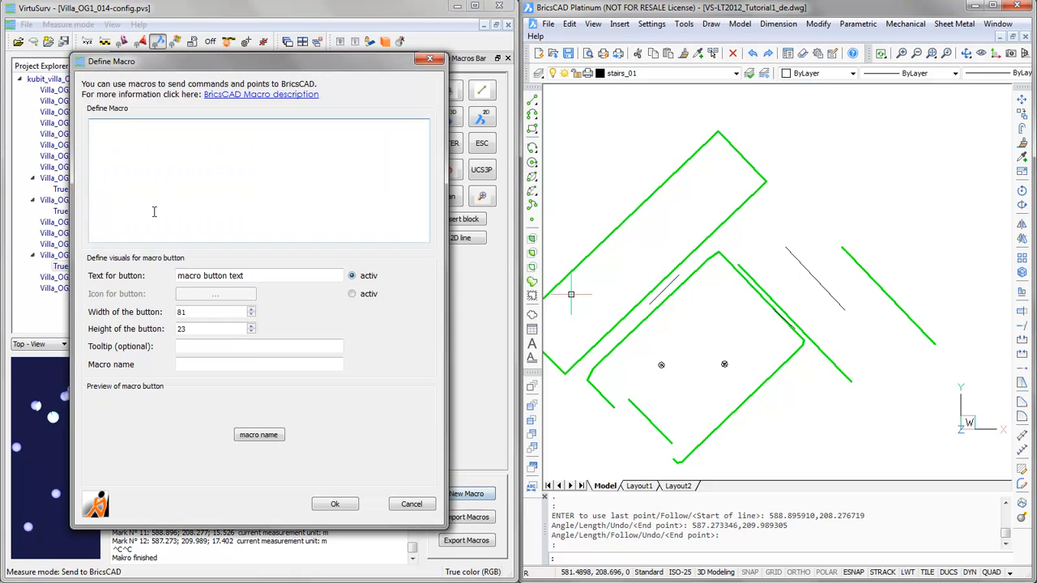
key("ctrl+v")
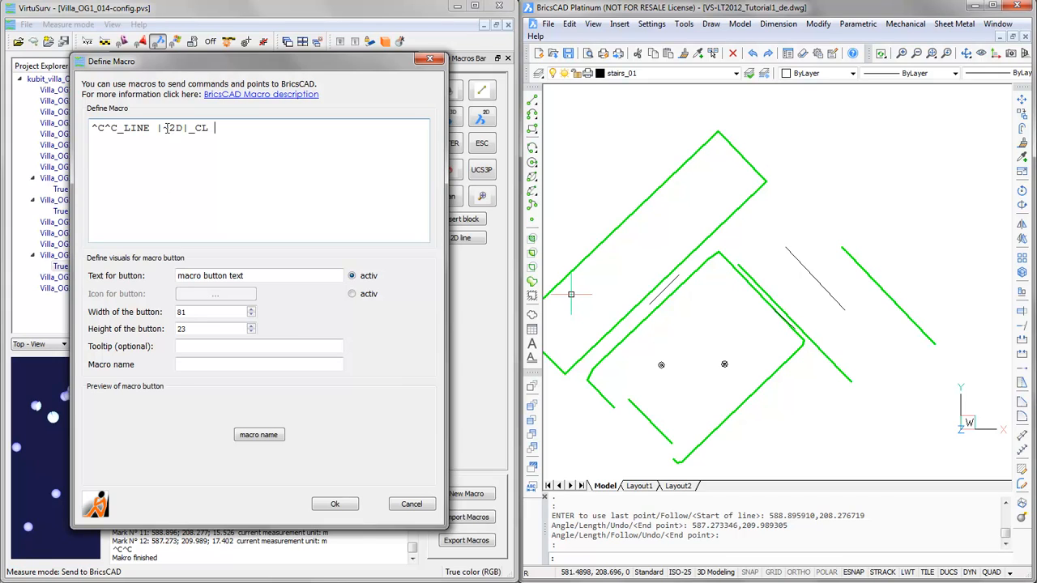
left_click_drag(162, 128, 171, 129)
type("@")
left_click_drag(157, 129, 190, 129)
key("ctrl+c")
left_click(188, 128)
key("ctrl+v")
key("Delete")
key("Delete")
key("Delete")
type("^m")
- Set both the button text and the macro name to Segment, keep the text button active, and save the macro
left_click(250, 275)
left_click_drag(249, 276, 170, 276)
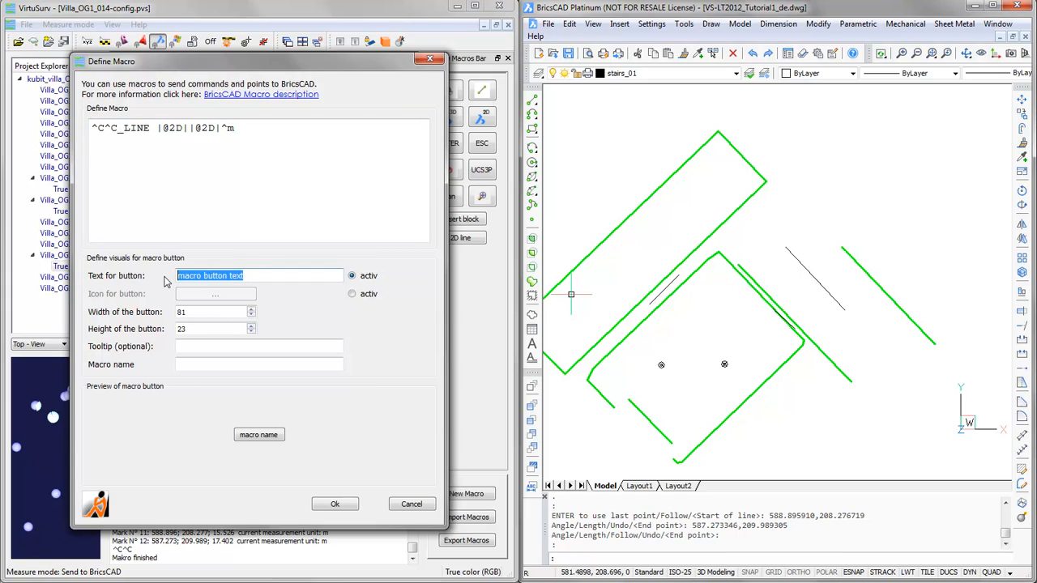
type("Segment")
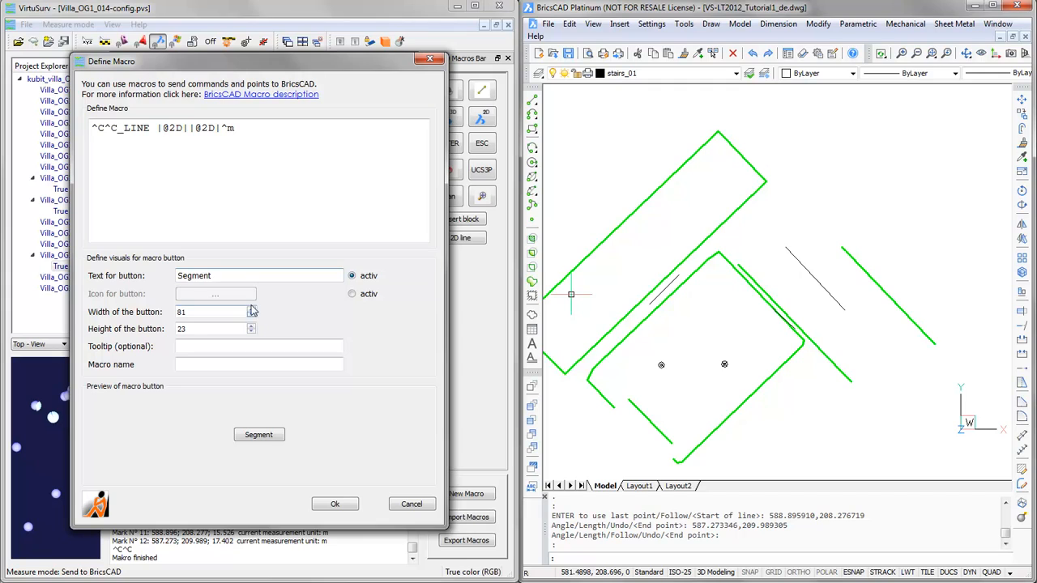
left_click_drag(236, 275, 163, 278)
key("ctrl+c")
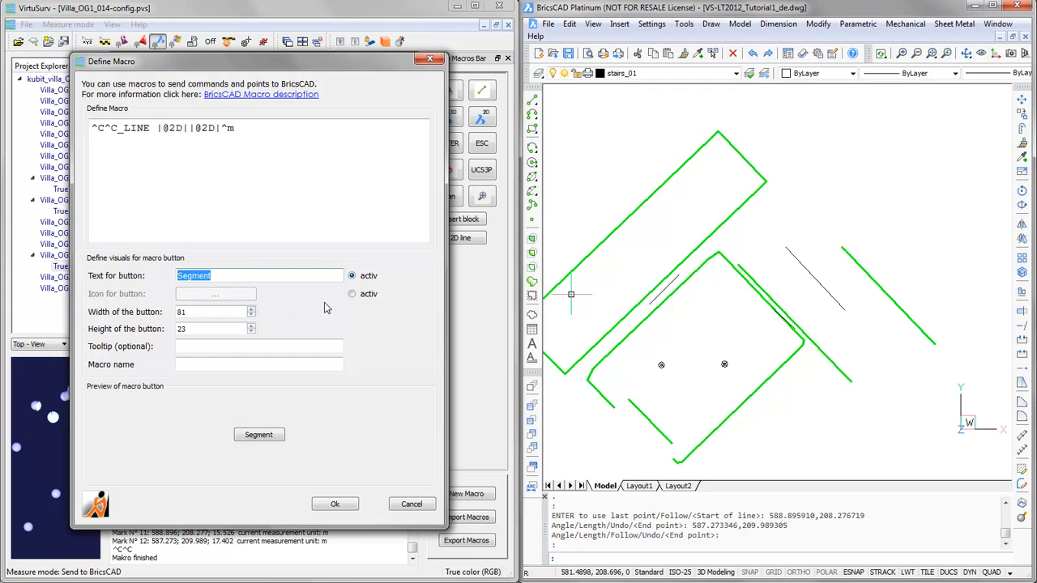
left_click(352, 294)
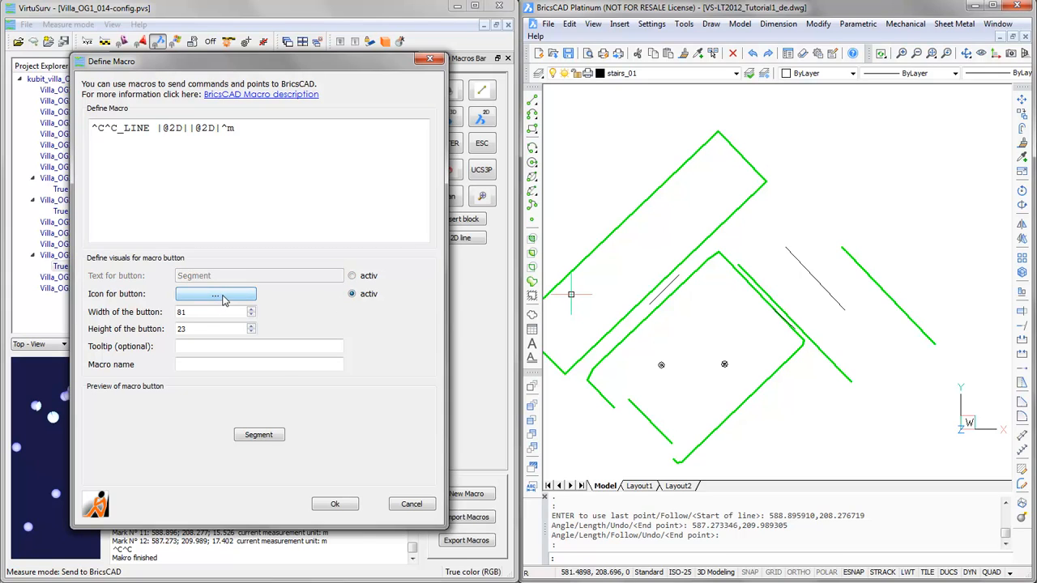
left_click(353, 276)
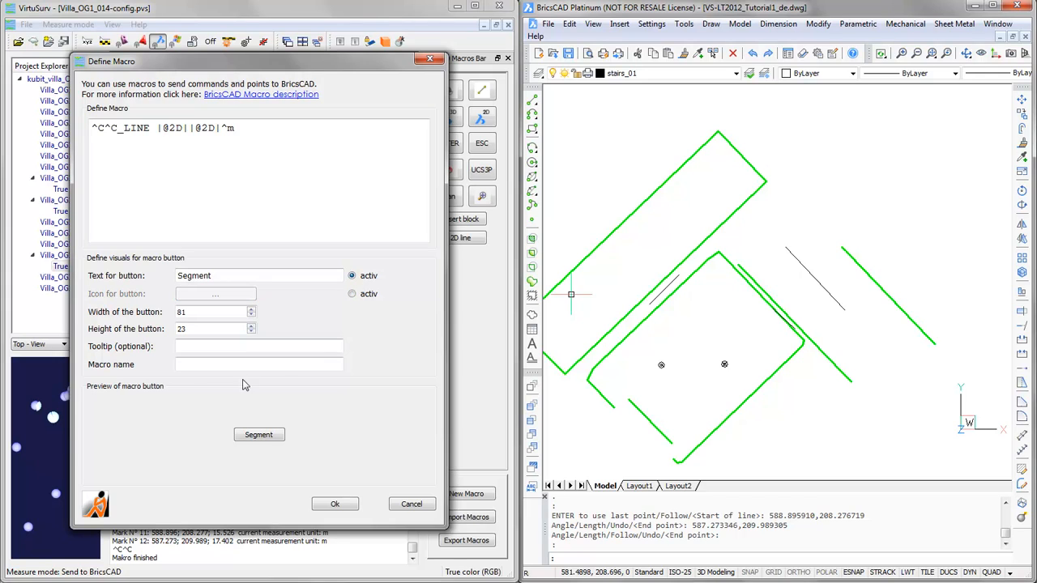
left_click(188, 364)
key("ctrl+v")
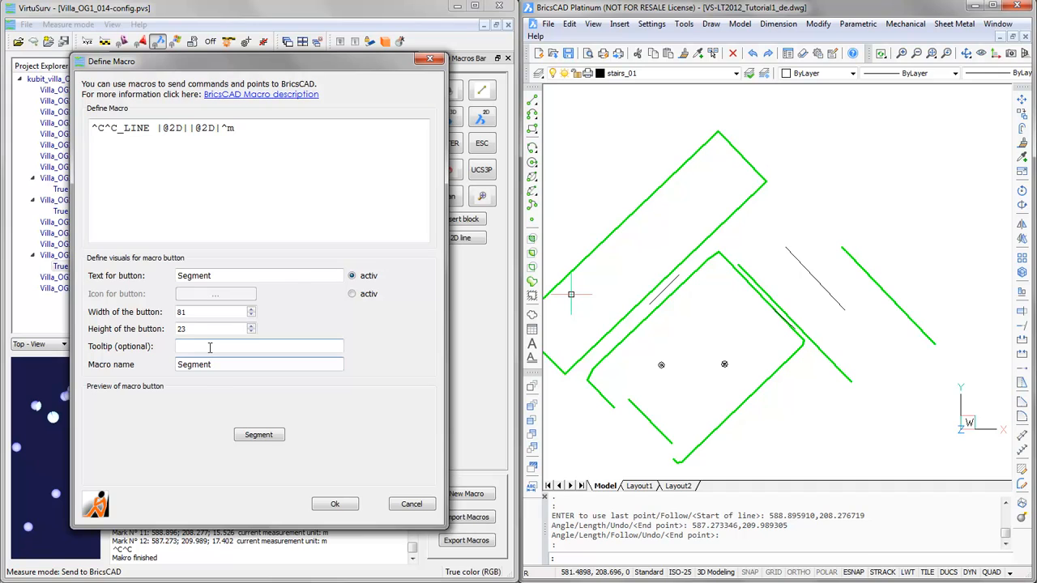
left_click(335, 505)
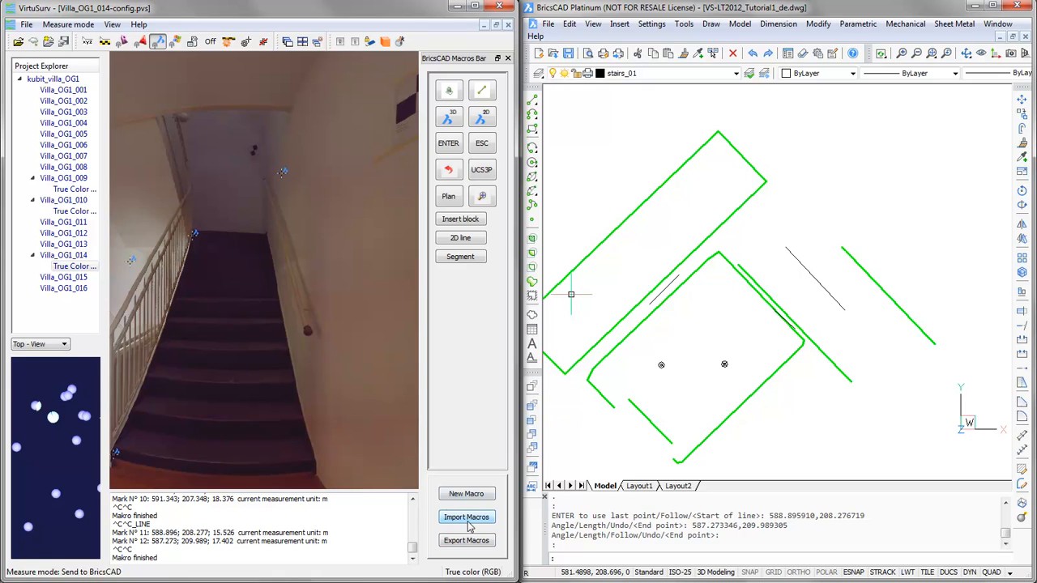
- Use the Segment macro to draw the edges of the three lowest stair steps, marking both ends of each step
left_click(472, 263)
left_click(131, 456)
left_click(305, 469)
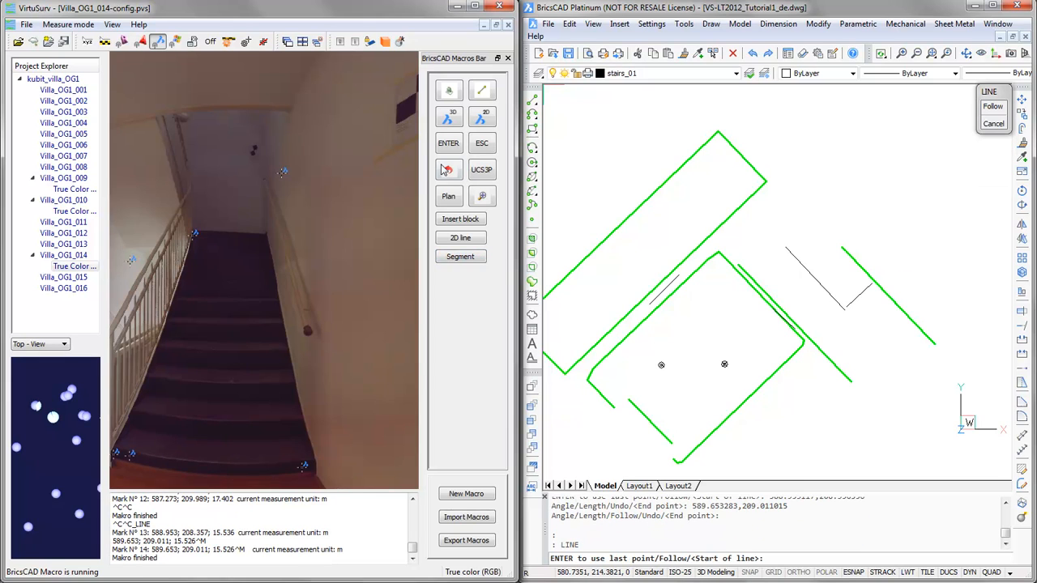
left_click(452, 257)
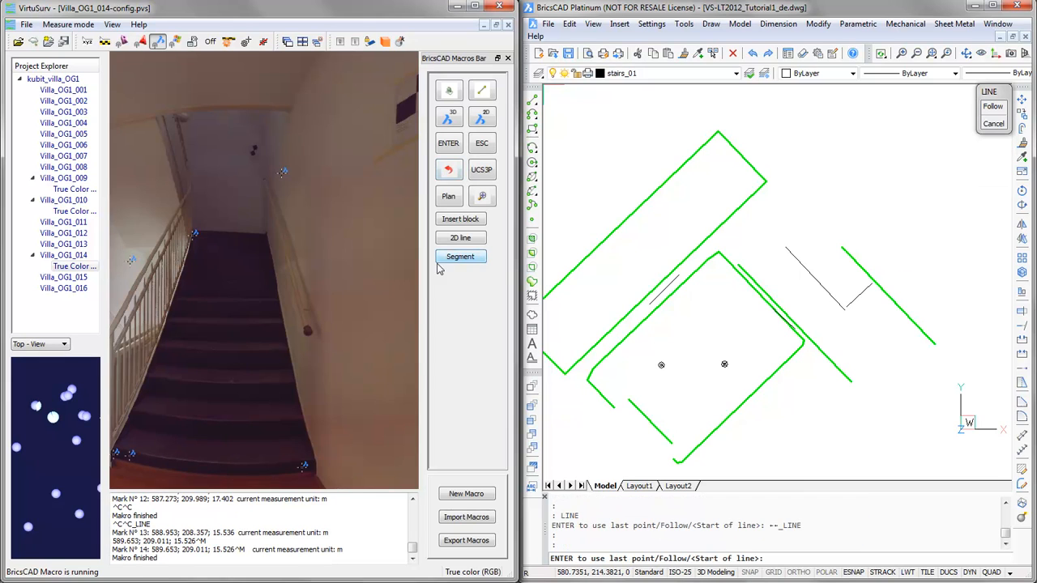
left_click(147, 421)
left_click(297, 427)
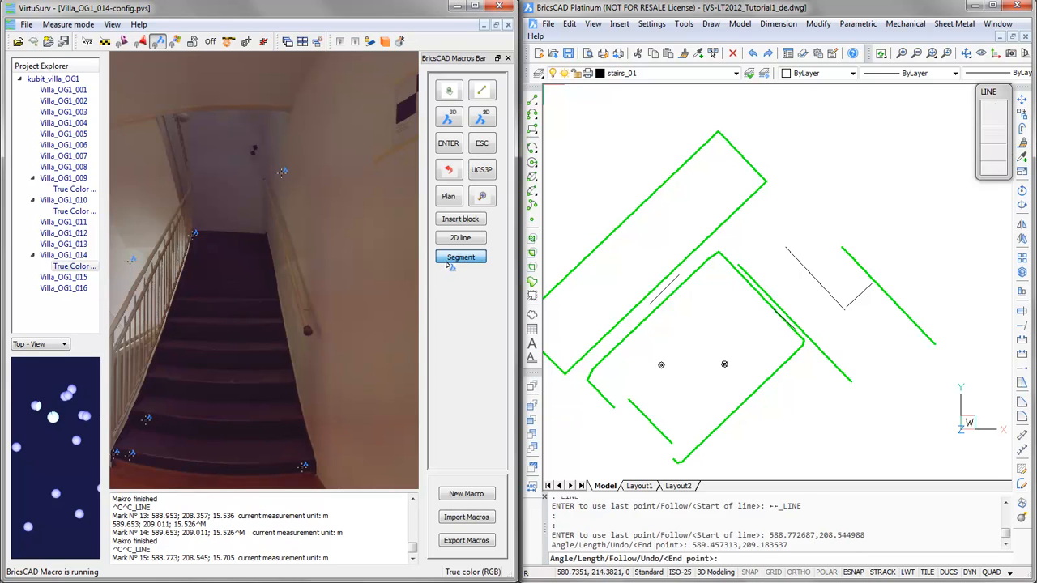
left_click(455, 261)
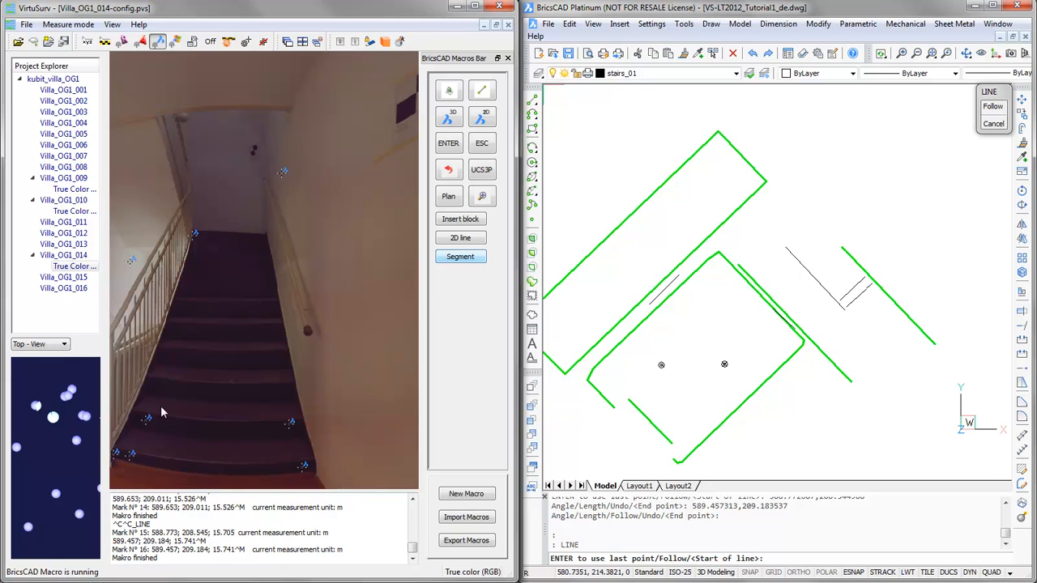
left_click(155, 381)
left_click(282, 386)
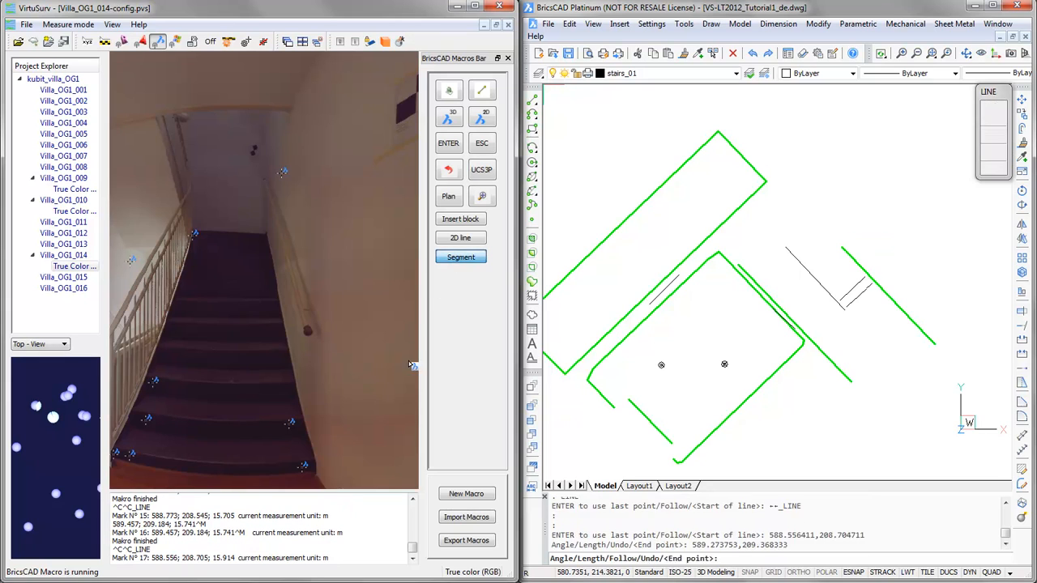
- Draw the edges of the fourth, fifth and sixth stair steps with the Segment macro, marking both ends of each
left_click(277, 357)
left_click(166, 354)
left_click(456, 261)
left_click(274, 330)
left_click(183, 330)
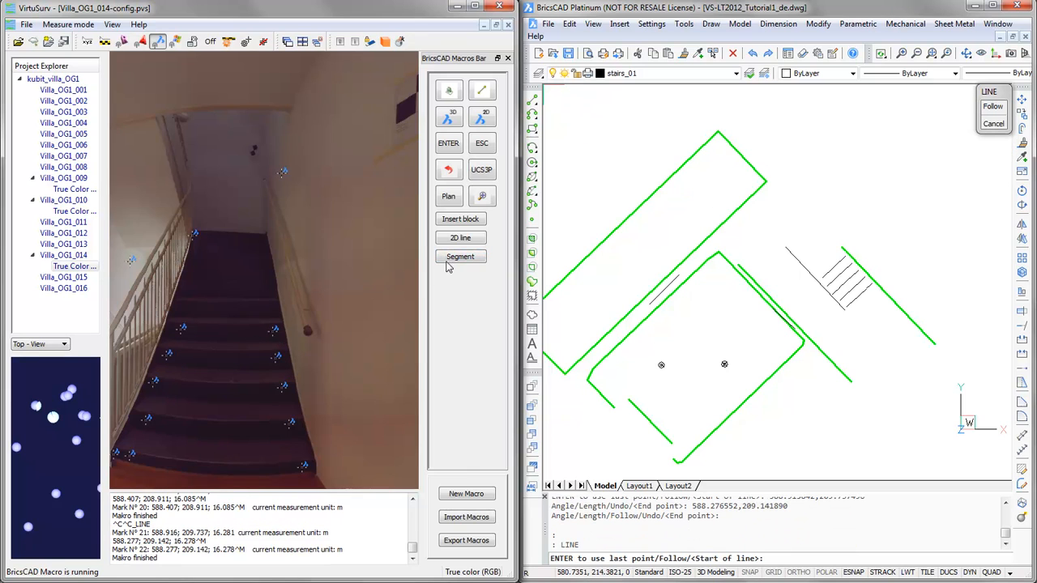
left_click(450, 260)
left_click(267, 304)
left_click(192, 305)
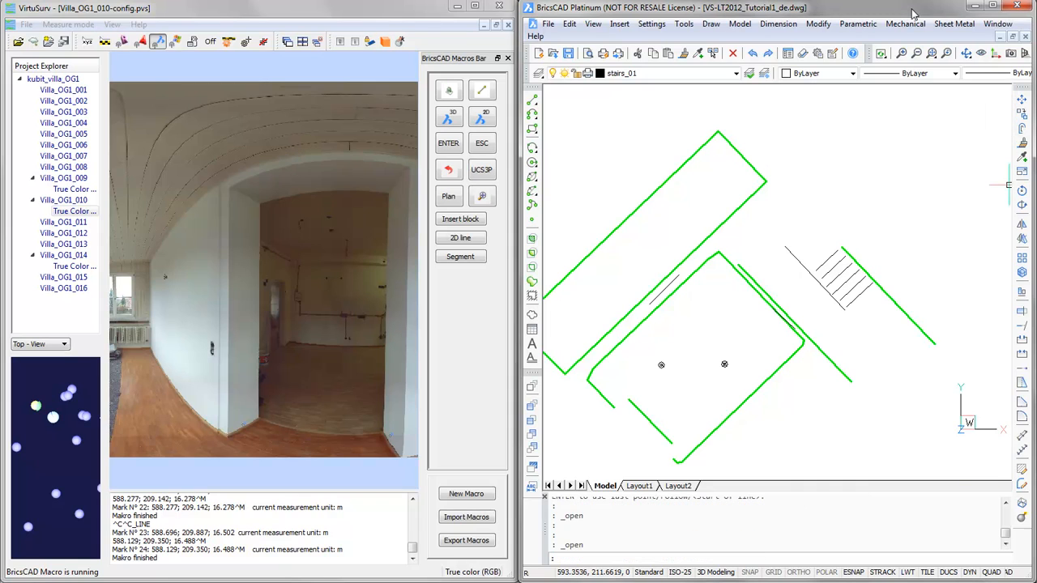
- Make VS-LT2012_Tutorial1_de_vertical.dwg the current drawing and return to the VirtuSurv scan view
left_click(997, 23)
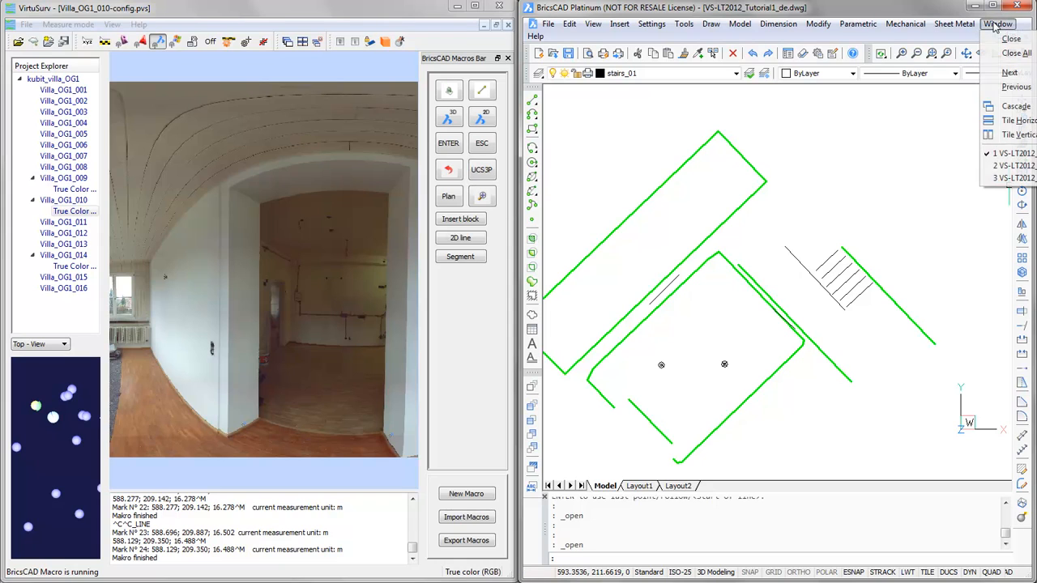
left_click(1013, 167)
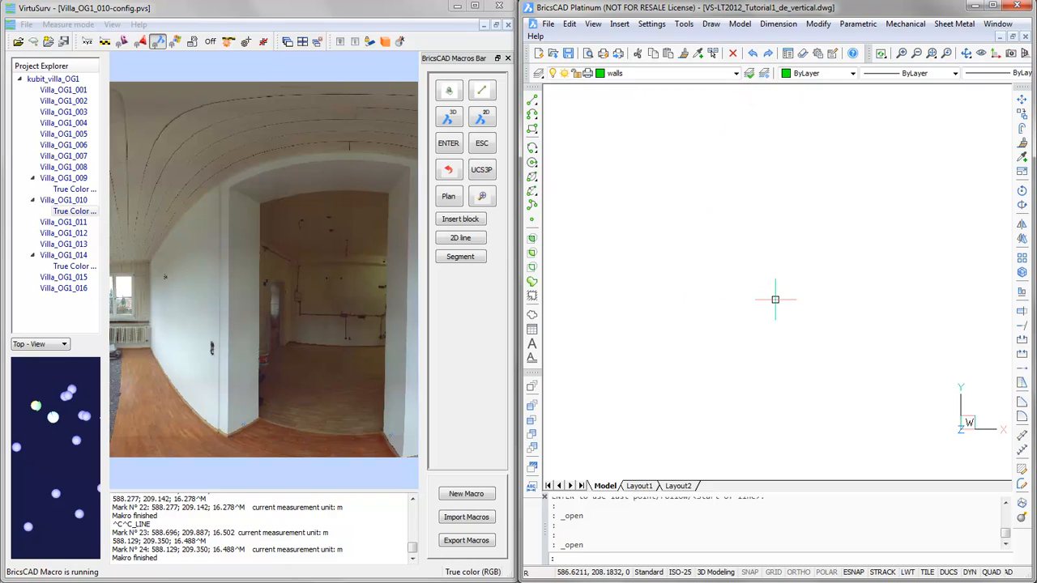
left_click(357, 13)
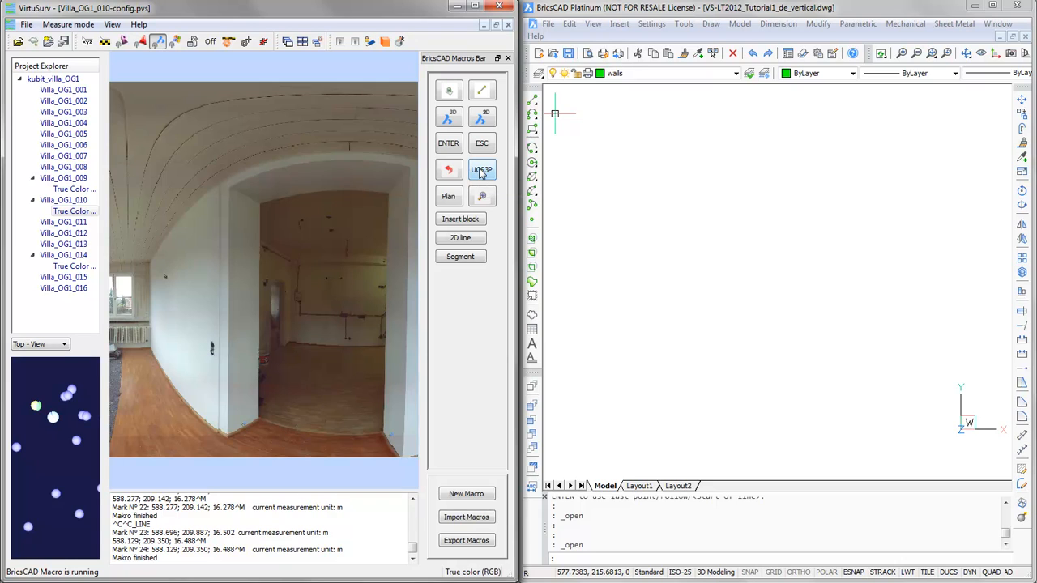
- Define a three-point UCS from two floor-edge points and one wall point beside the wide opening, and set the drawing to its plan view
left_click(481, 175)
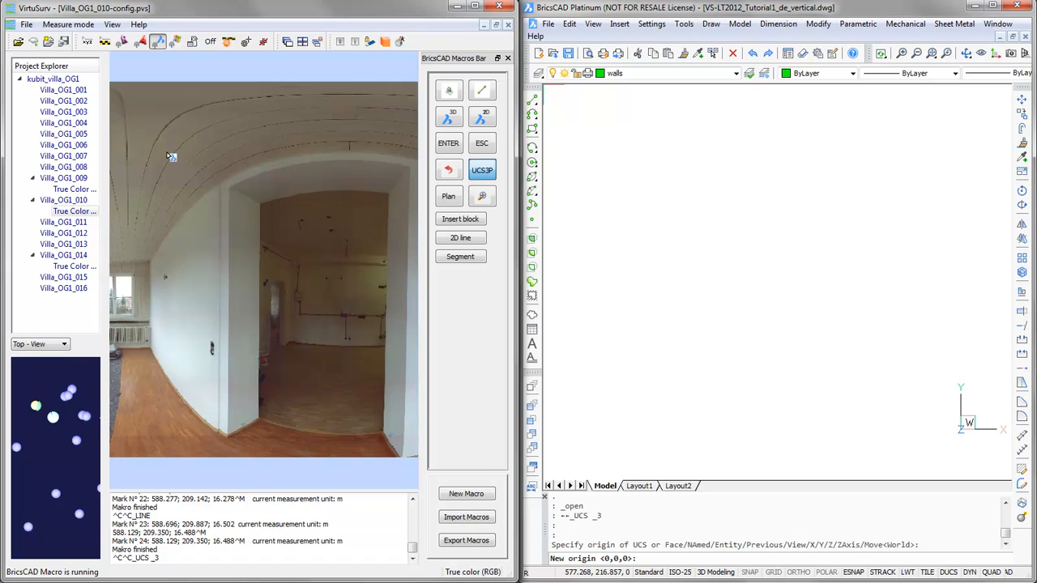
scroll(155, 360, "up", 2)
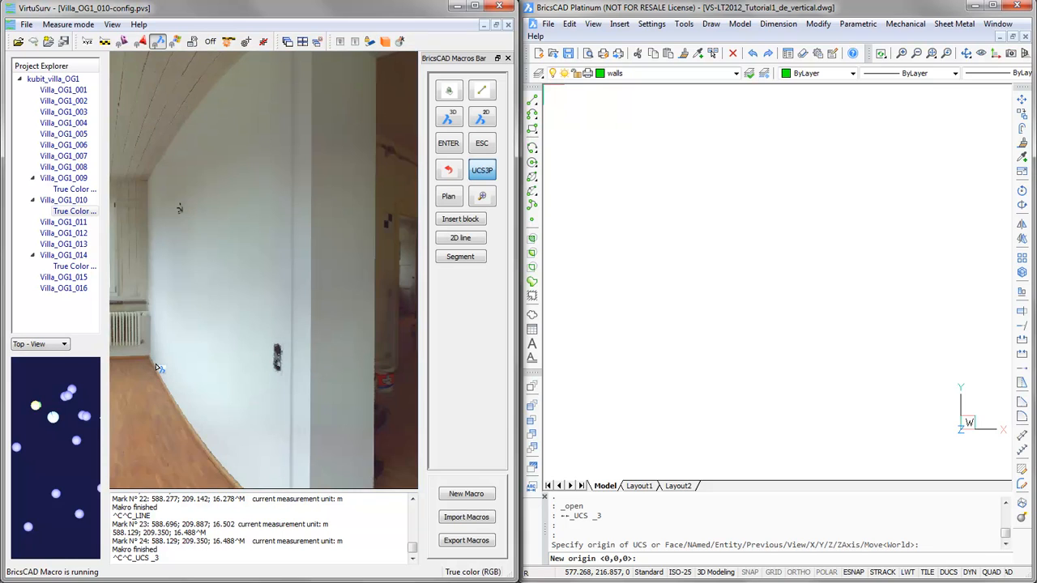
scroll(151, 359, "up", 1)
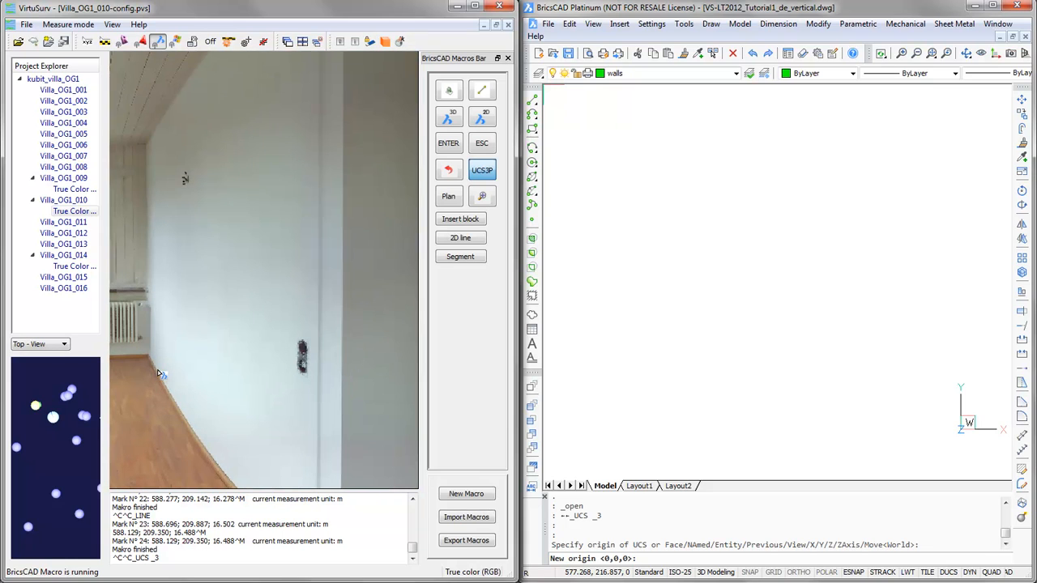
left_click(158, 369)
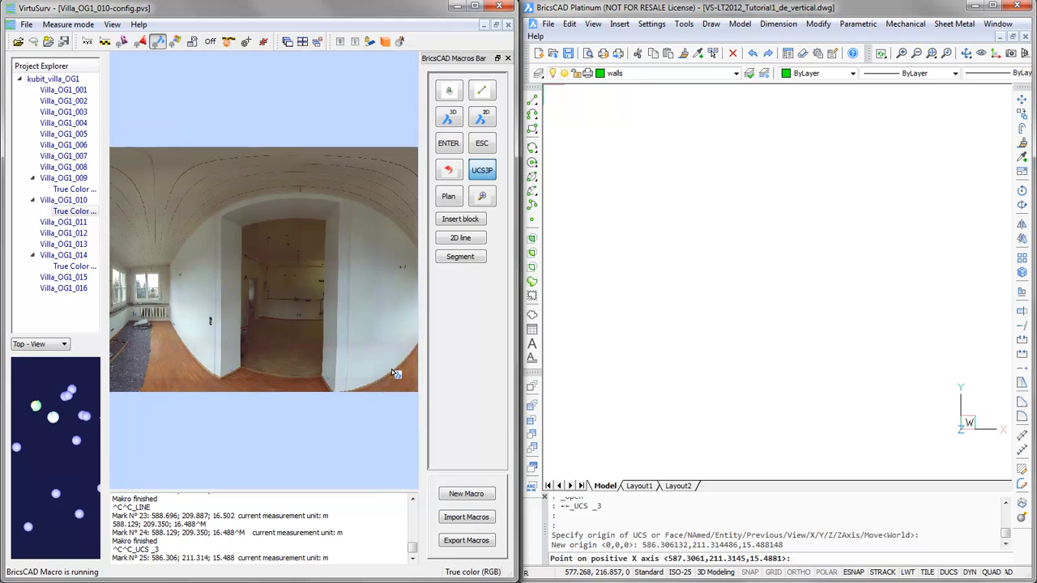
scroll(392, 369, "up", 3)
middle_click_drag(400, 426, 315, 429)
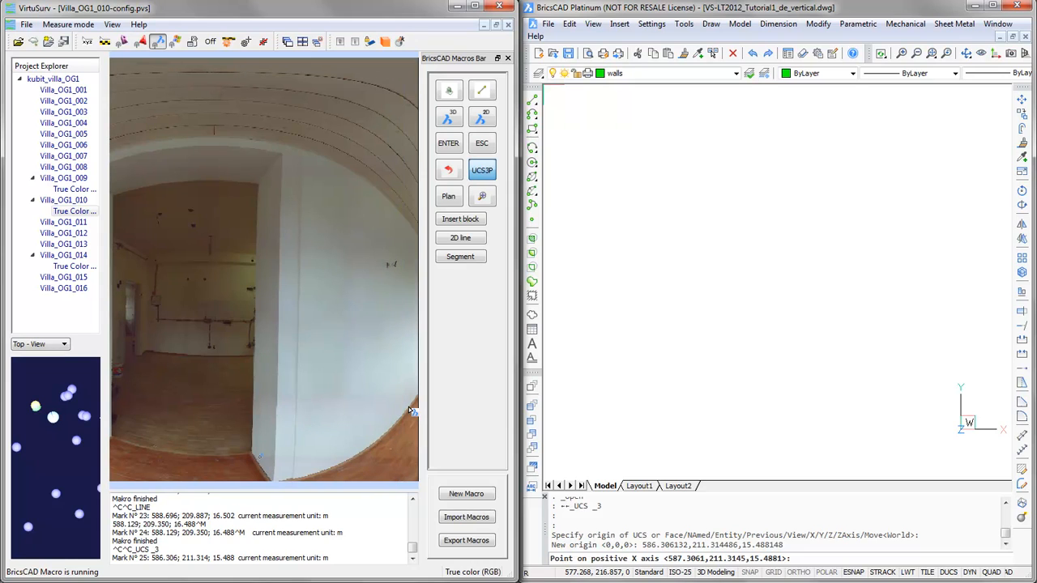
left_click(335, 288)
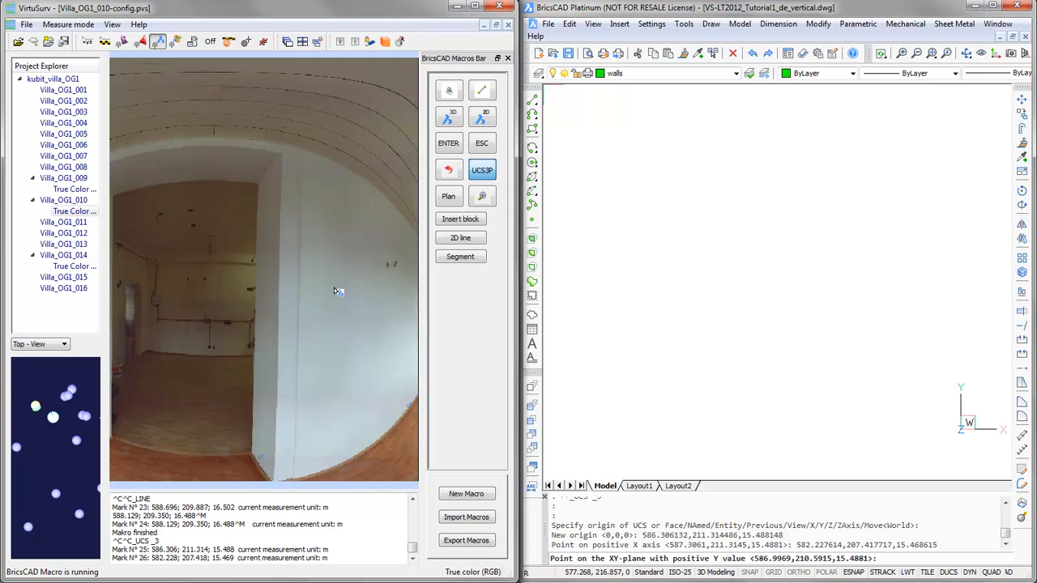
left_click(347, 241)
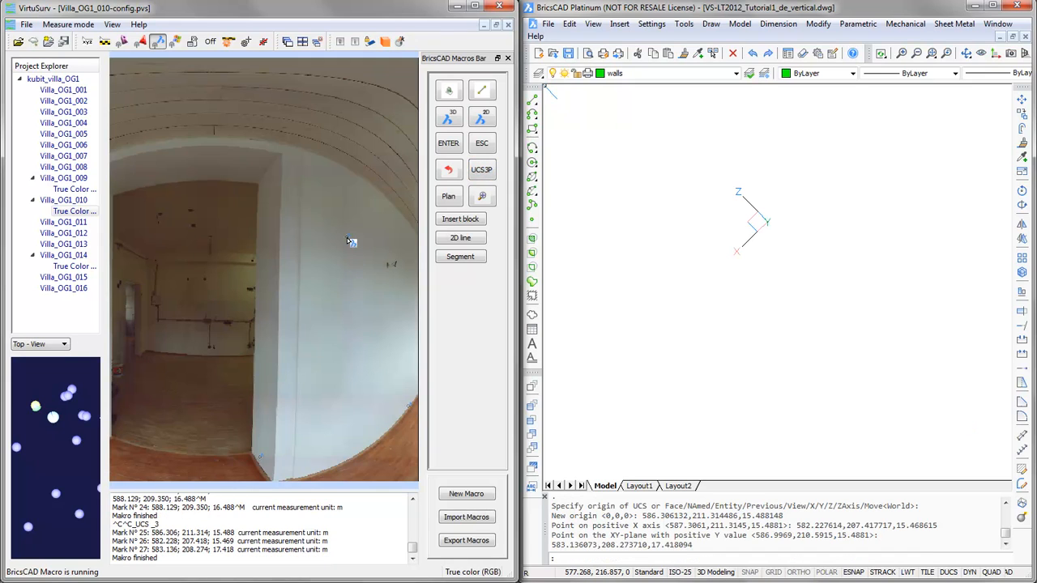
left_click(450, 198)
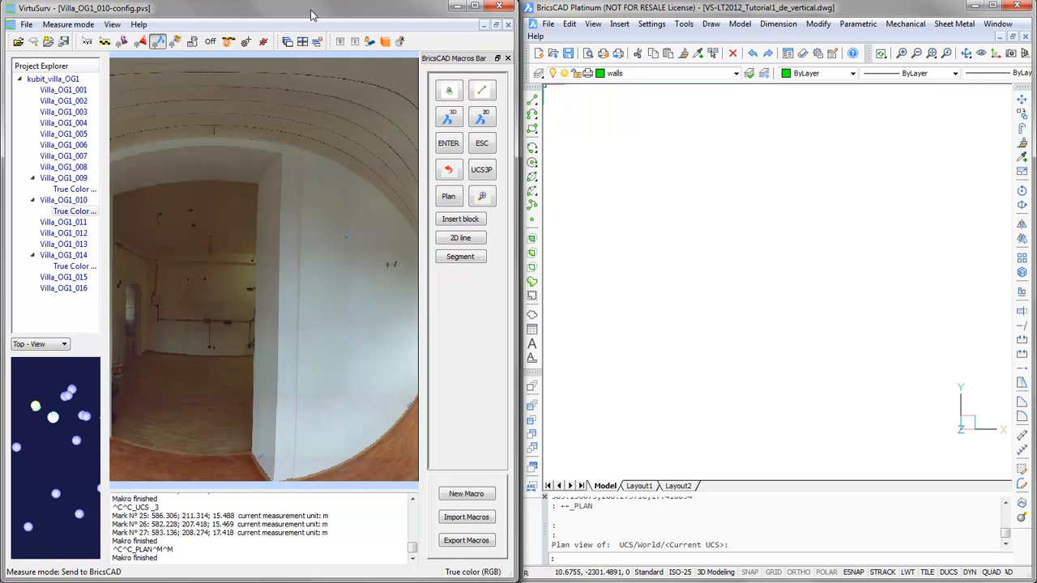
- Start a 2D line with the macro, marking two points up the wall's left corner and the first point on the ceiling edge
scroll(337, 201, "down", 4)
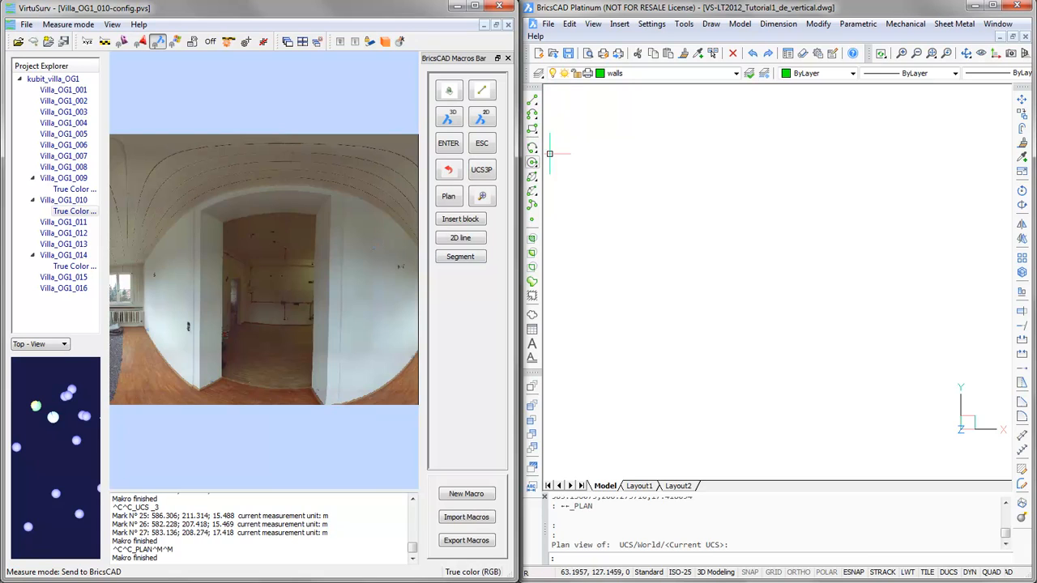
left_click(462, 240)
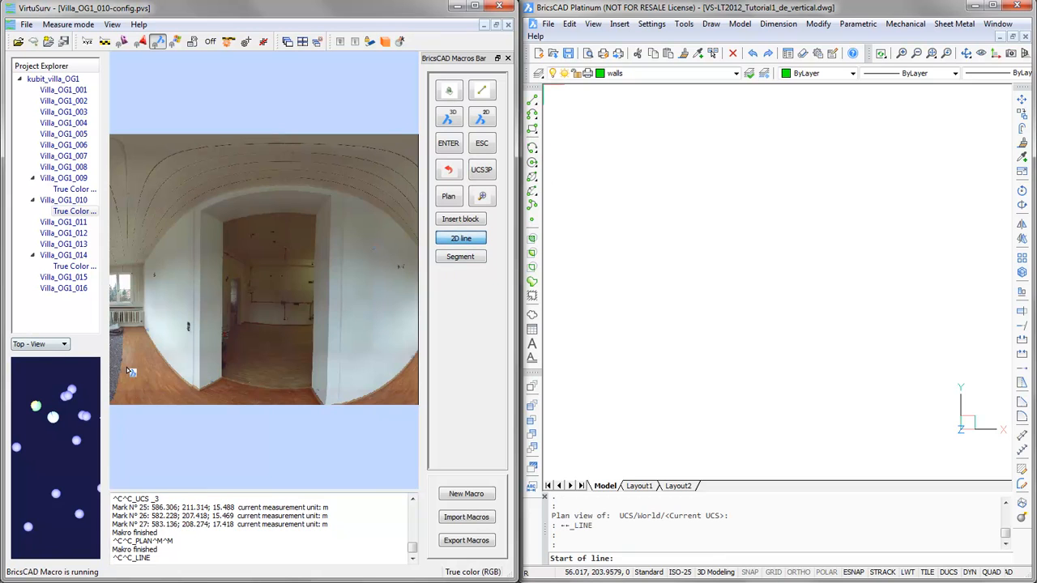
scroll(126, 367, "up", 4)
scroll(152, 356, "up", 1)
scroll(154, 357, "down", 1)
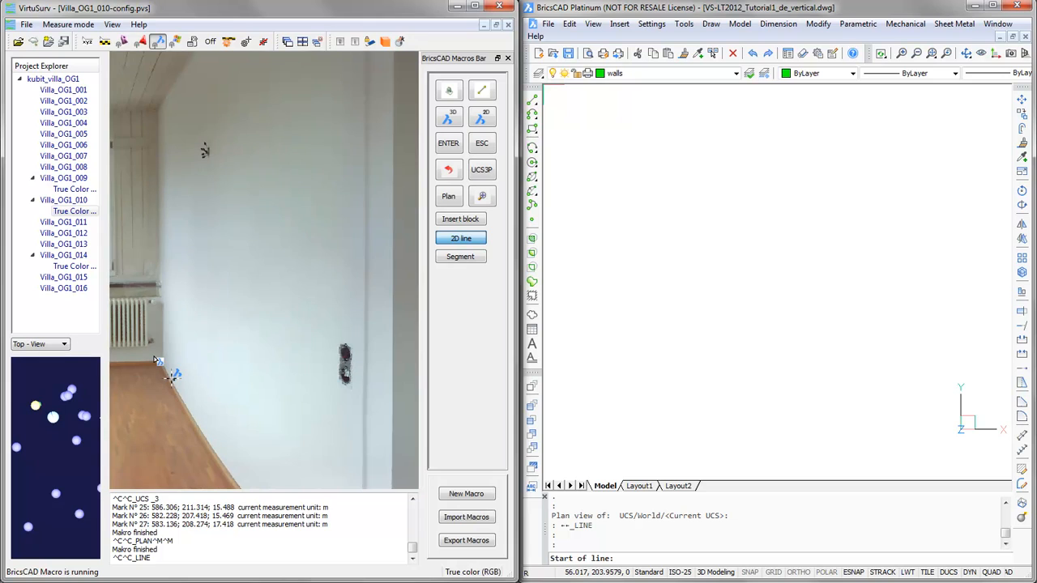
left_click(155, 278)
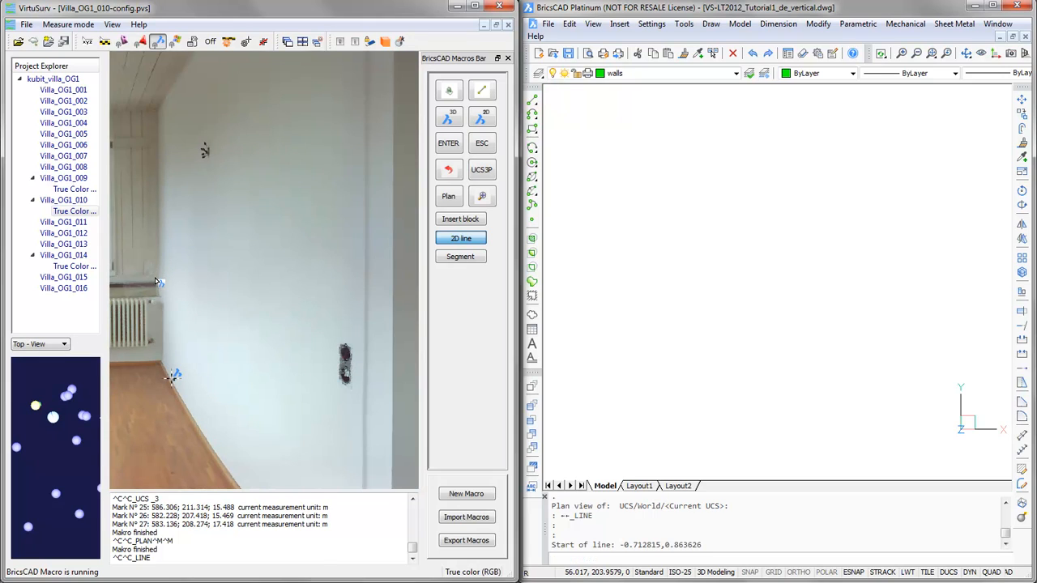
left_click(157, 109)
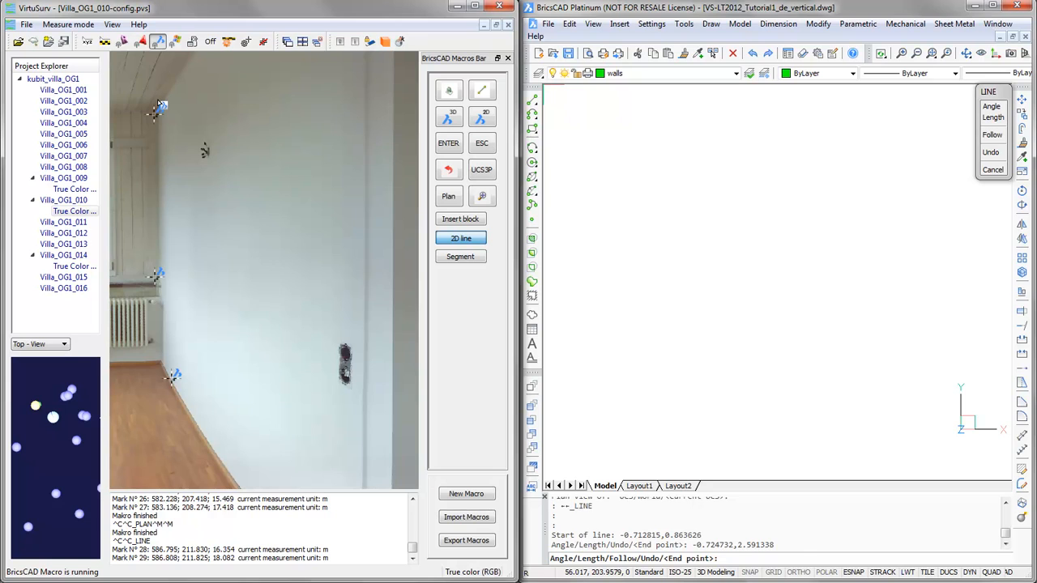
left_click(159, 106)
- Continue the 2D line at the wall's far end, marking the ceiling edge, two points down the corner and the floor edge
scroll(162, 103, "down", 1)
scroll(162, 101, "down", 1)
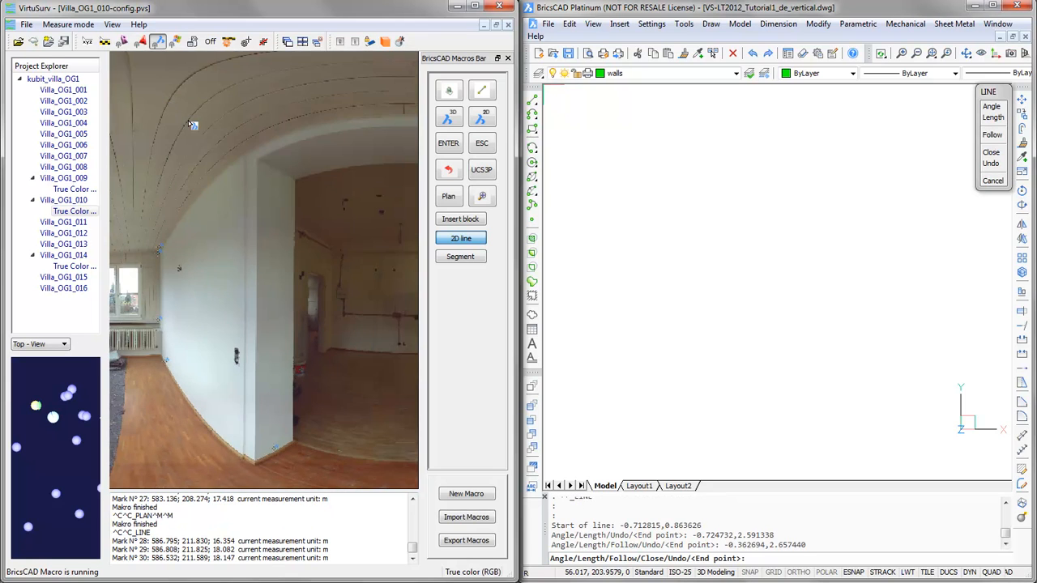
scroll(266, 151, "down", 2)
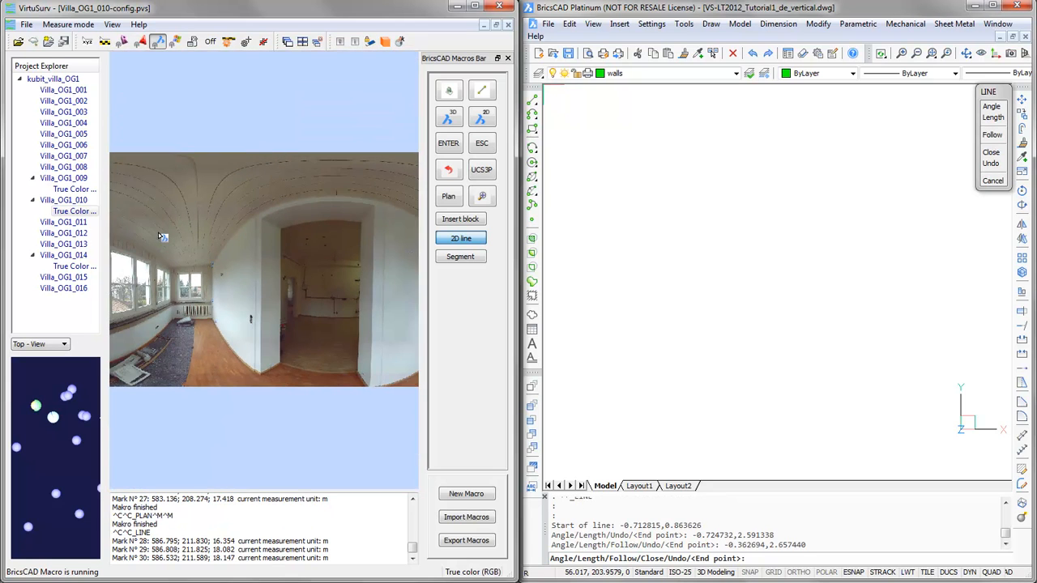
middle_click_drag(190, 217, 348, 218)
middle_click_drag(190, 218, 260, 229)
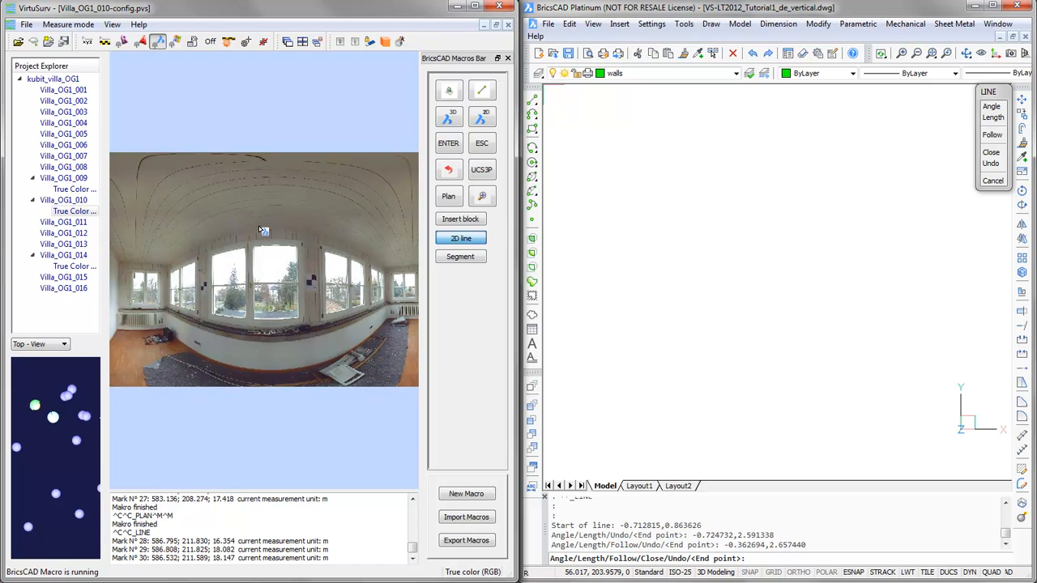
scroll(126, 269, "up", 2)
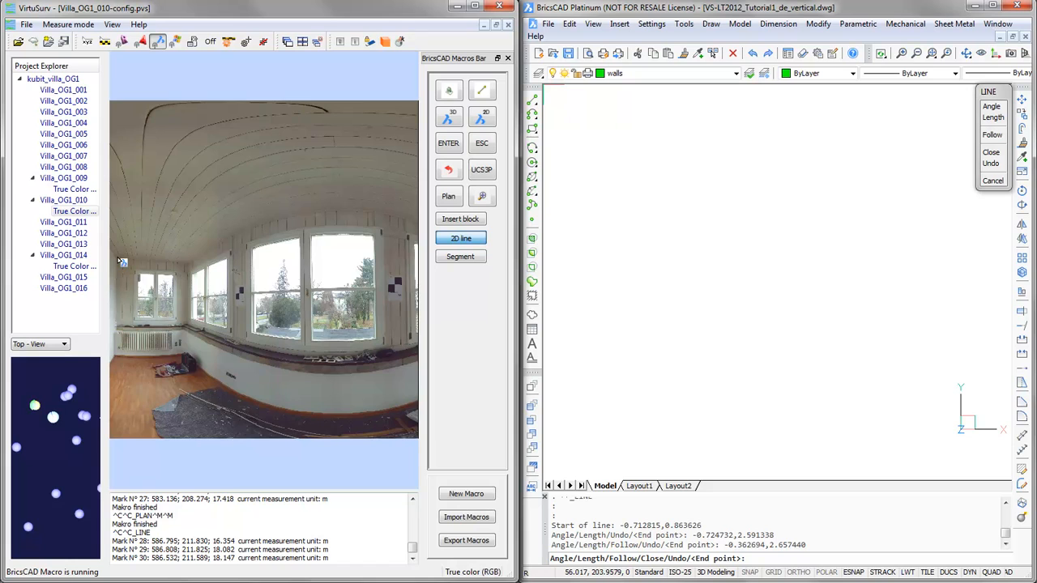
scroll(122, 261, "up", 1)
double_click(119, 257)
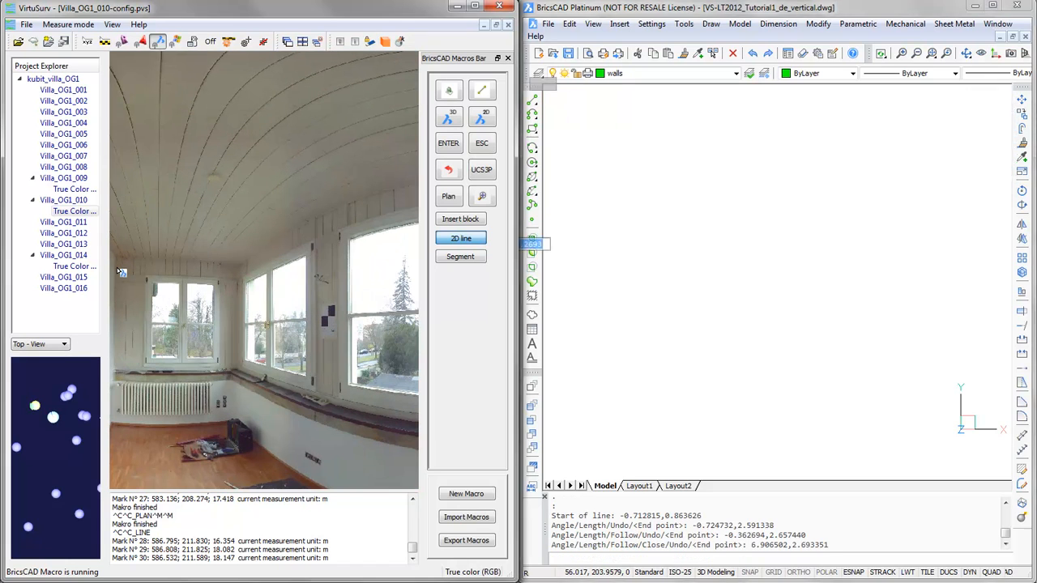
double_click(119, 366)
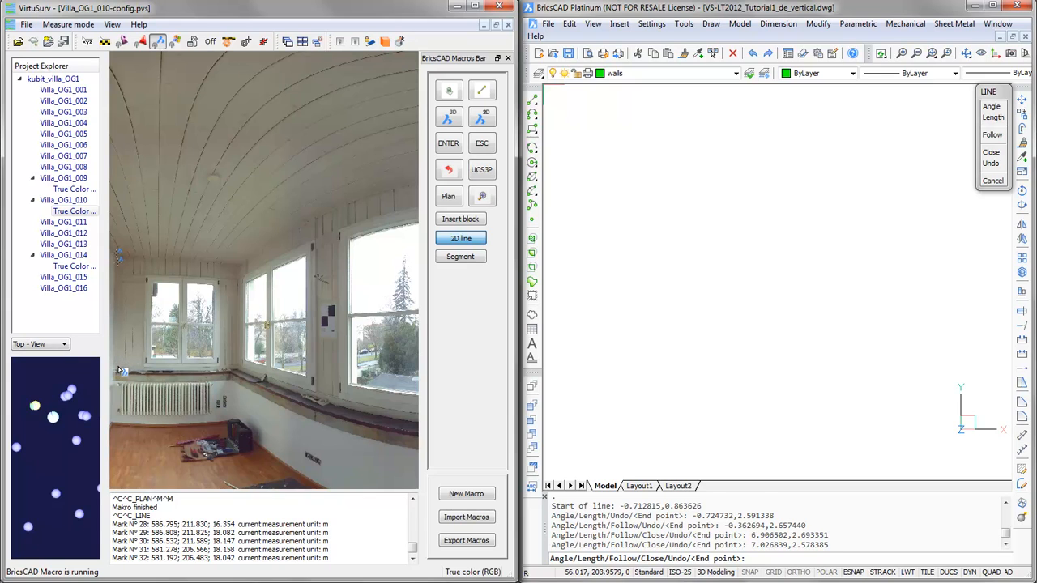
double_click(120, 434)
- Mark the final floor-edge point near the wall's left corner and close the 2D line outline
scroll(120, 433, "down", 3)
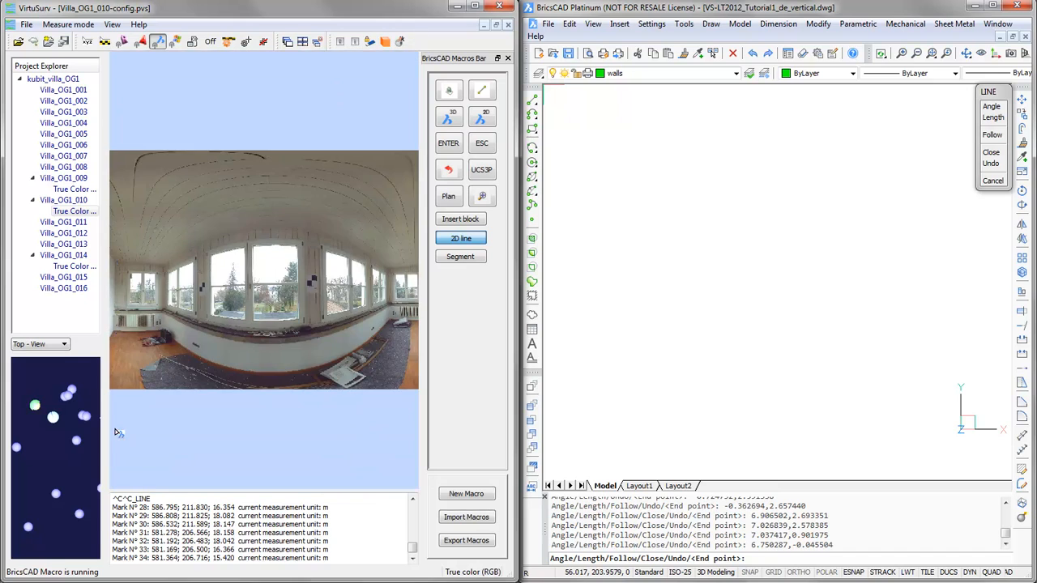
left_click_drag(353, 363, 184, 370)
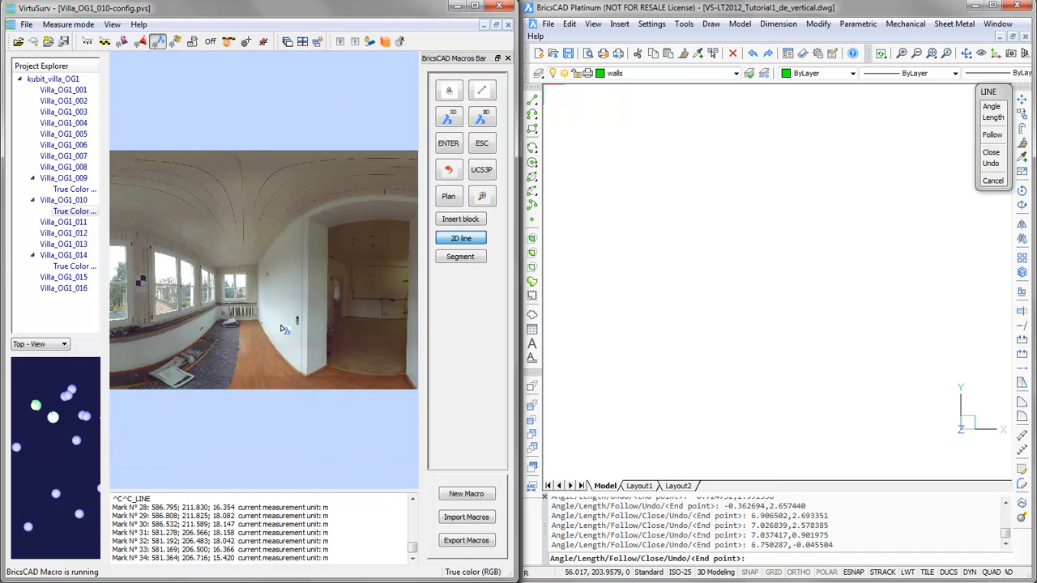
scroll(264, 325, "up", 2)
scroll(264, 327, "up", 2)
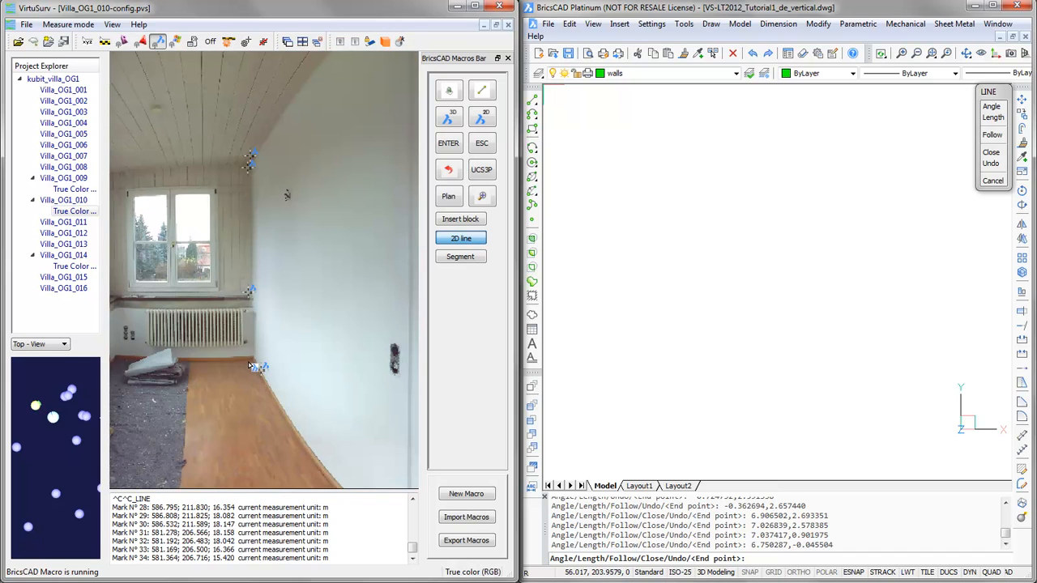
double_click(253, 370)
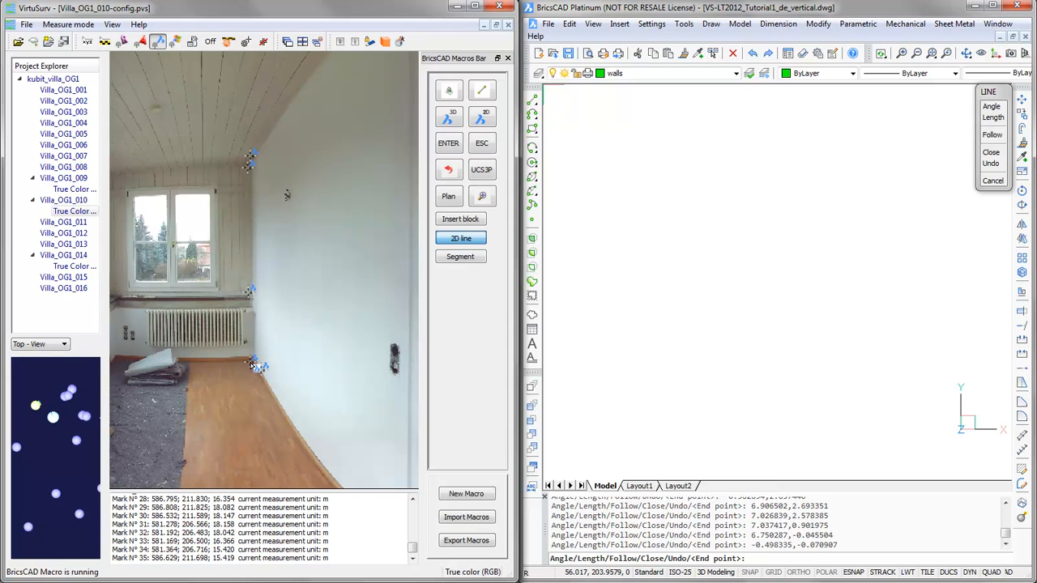
right_click(297, 313)
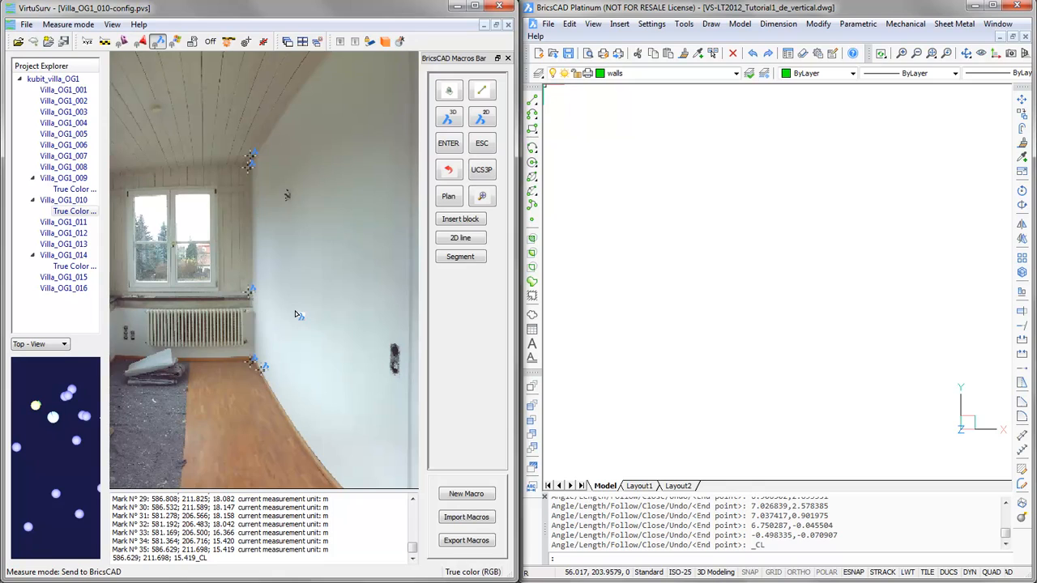
- Erase the four short slanted lines at the corners of the wall outline
left_click(482, 197)
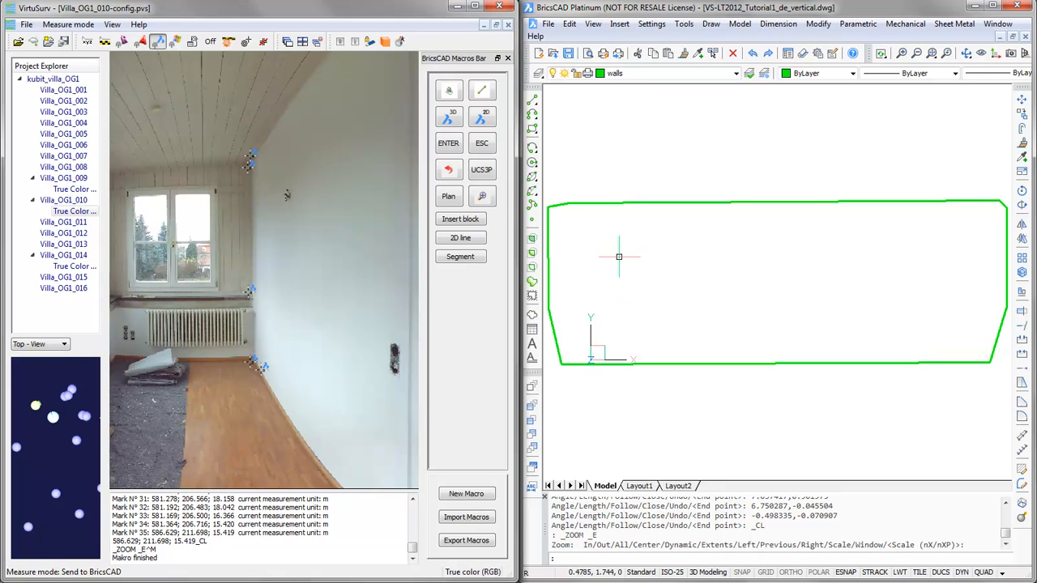
left_click(576, 206)
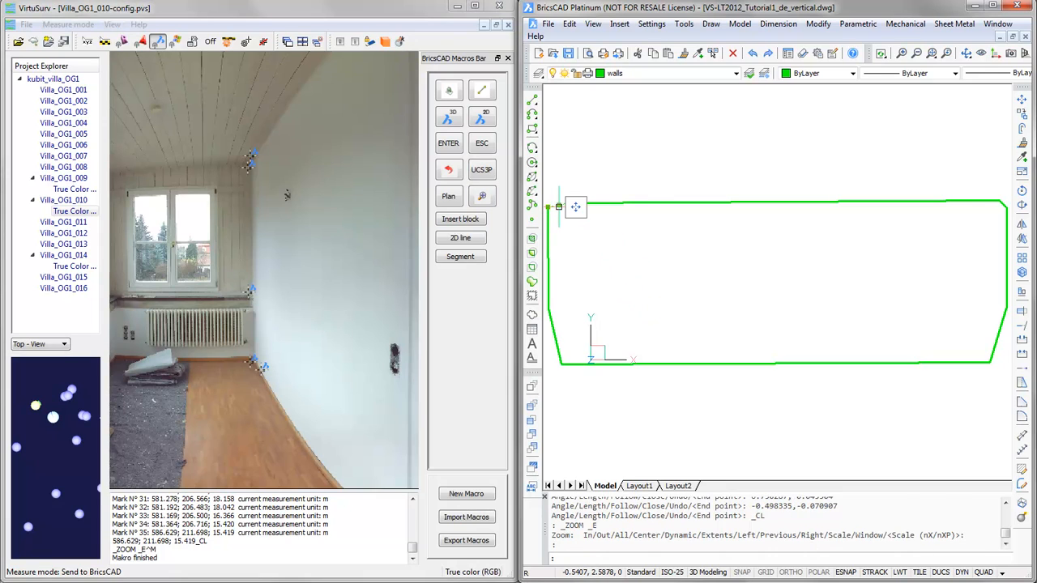
key("Delete")
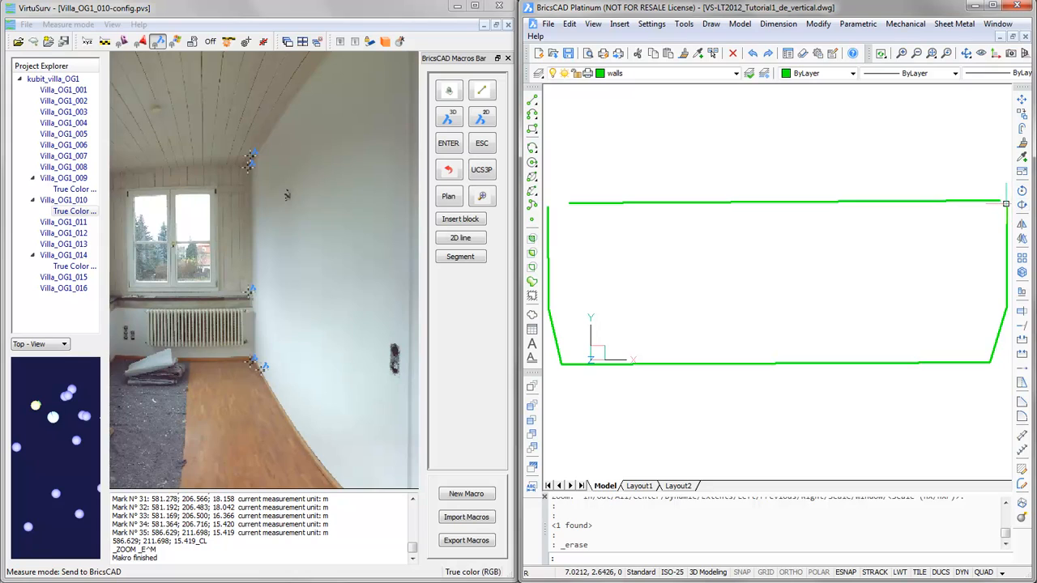
left_click(1002, 324)
key("Delete")
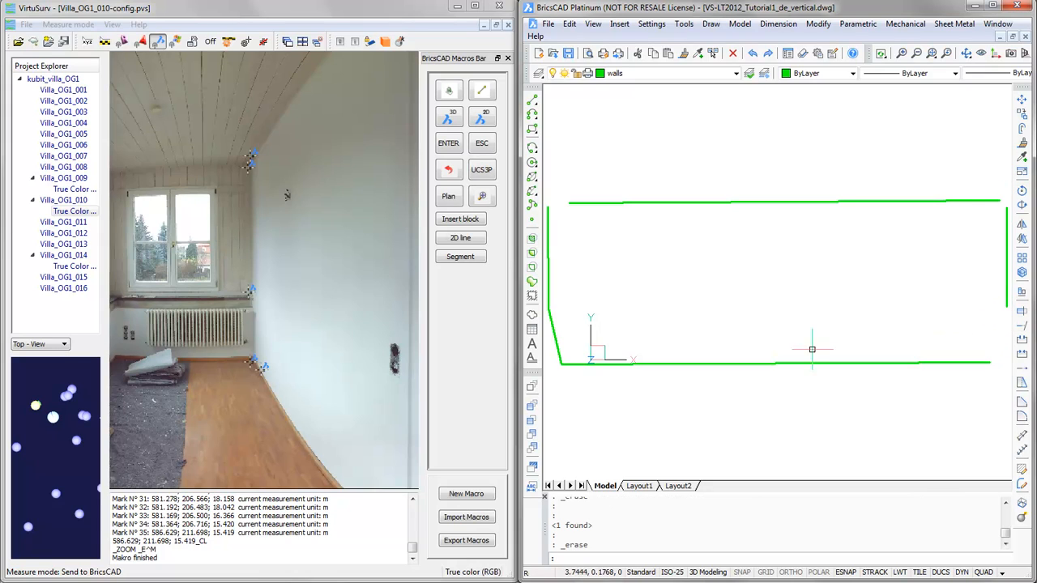
left_click(556, 350)
key("Delete")
- Fillet the wall outline's left edge with the ceiling line and the floor line at radius 0 to close both corners
left_click(1022, 416)
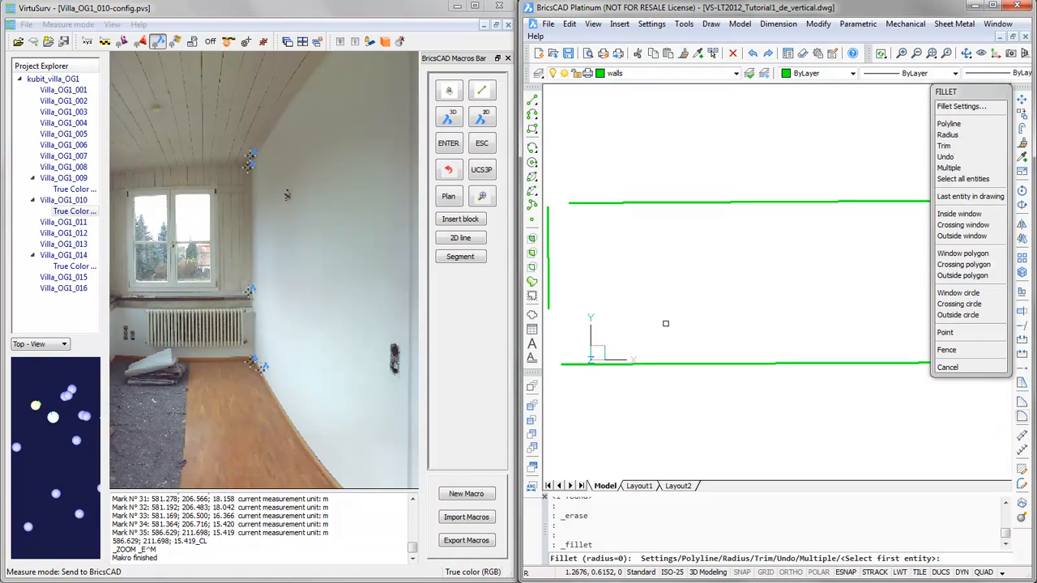
left_click(548, 240)
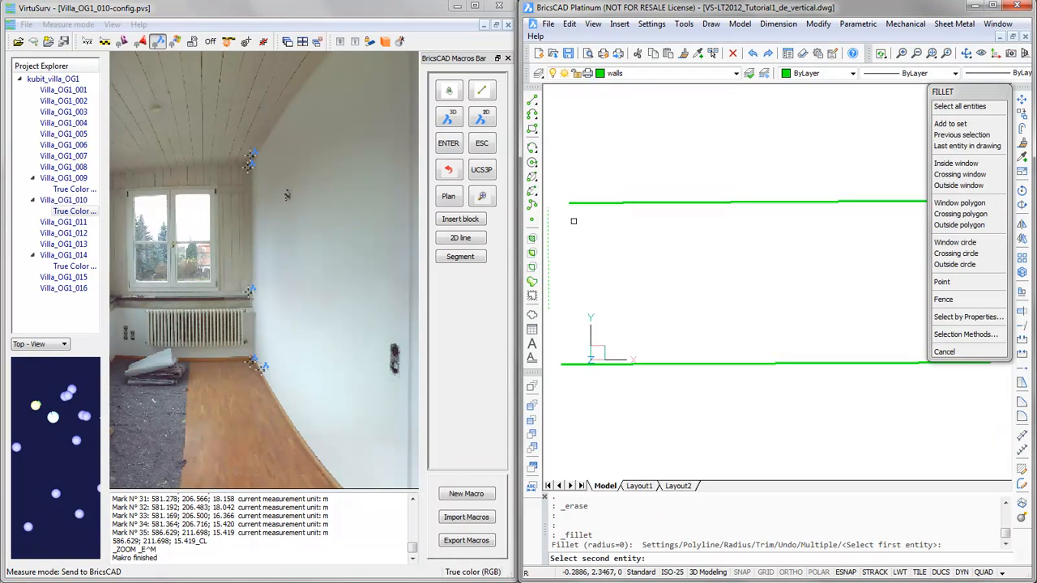
left_click(579, 204)
key("Return")
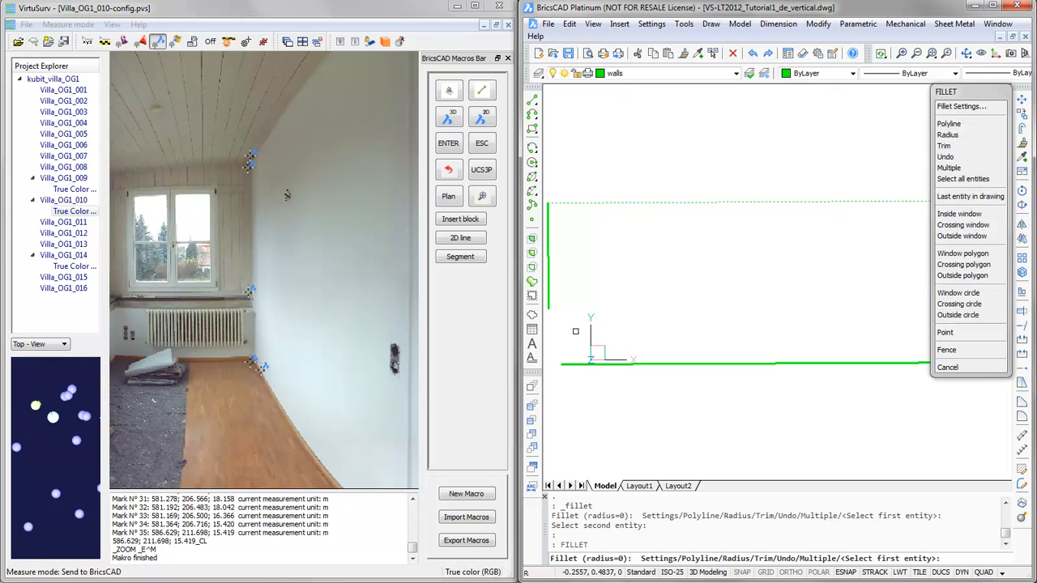
left_click(550, 299)
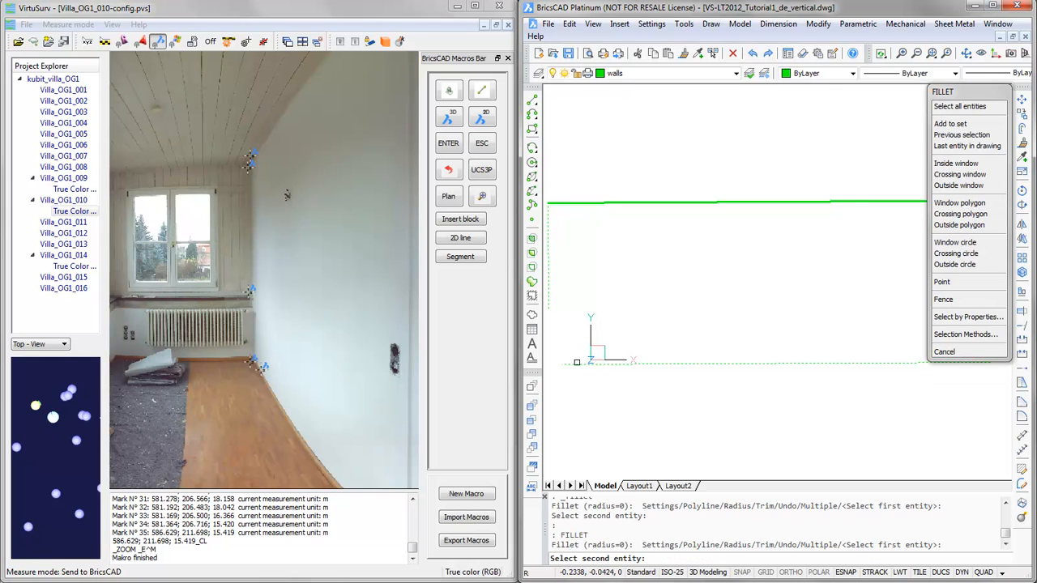
left_click(576, 364)
- Fillet the wall outline's right edge with the floor line and the ceiling line to close both corners
key("Return")
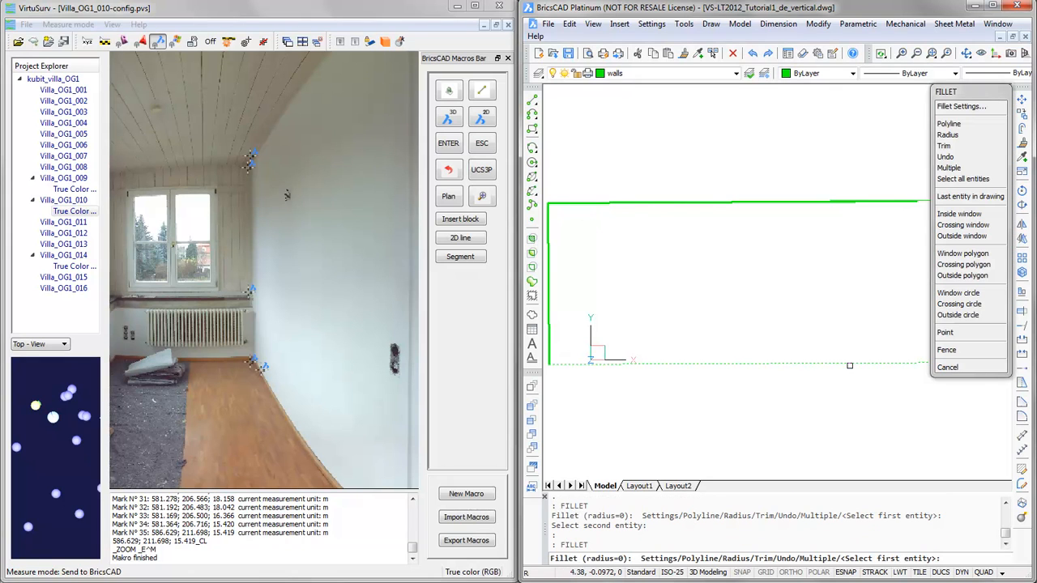
left_click_drag(962, 93, 608, 119)
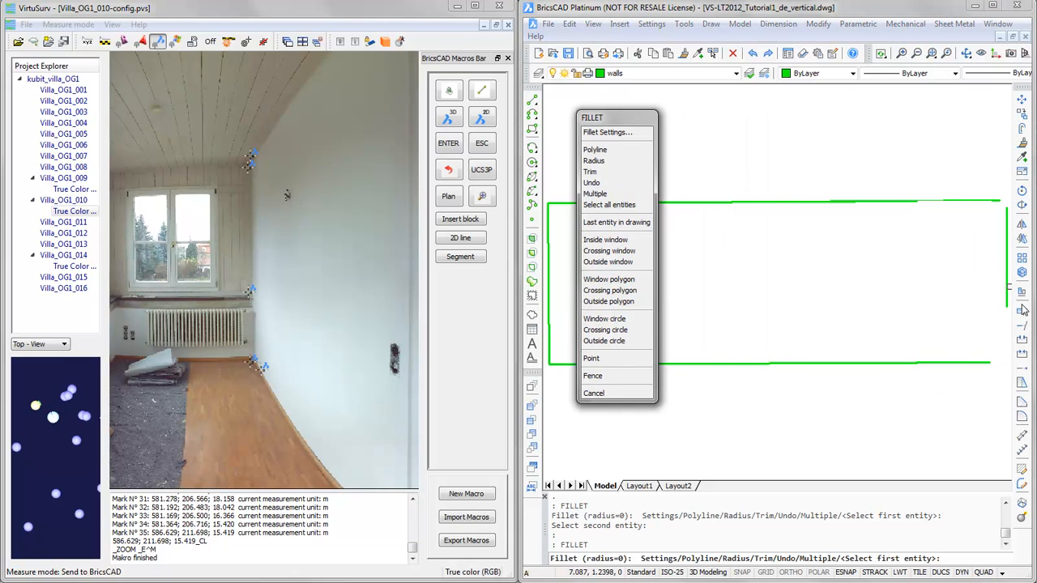
left_click(992, 362)
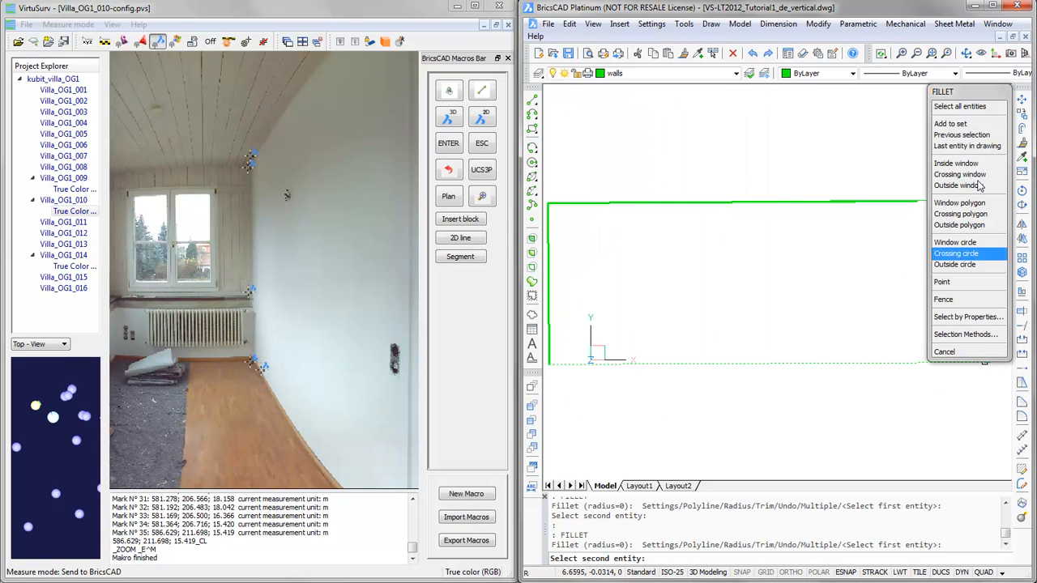
left_click_drag(975, 86, 847, 96)
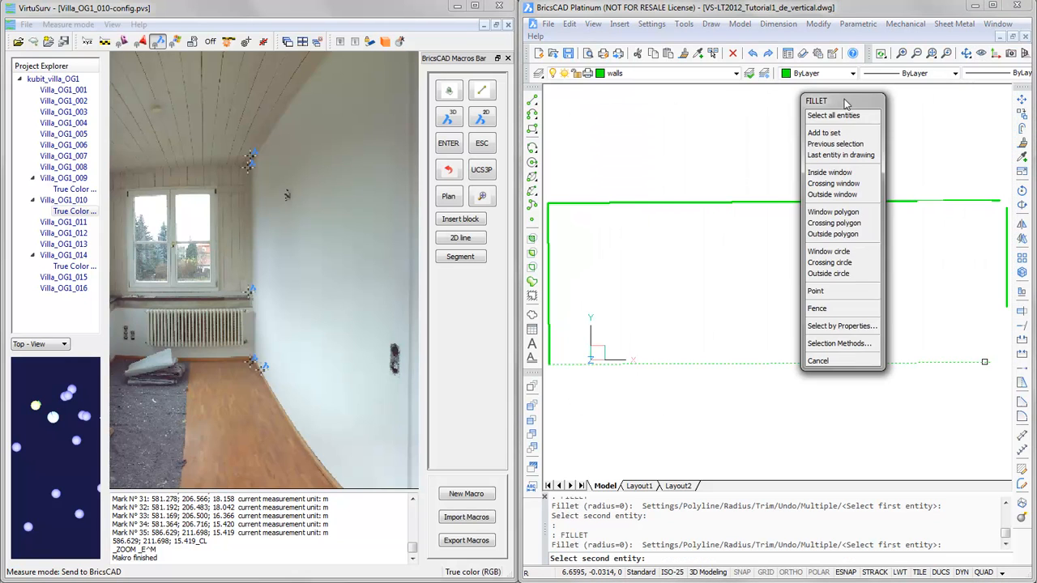
left_click(1008, 292)
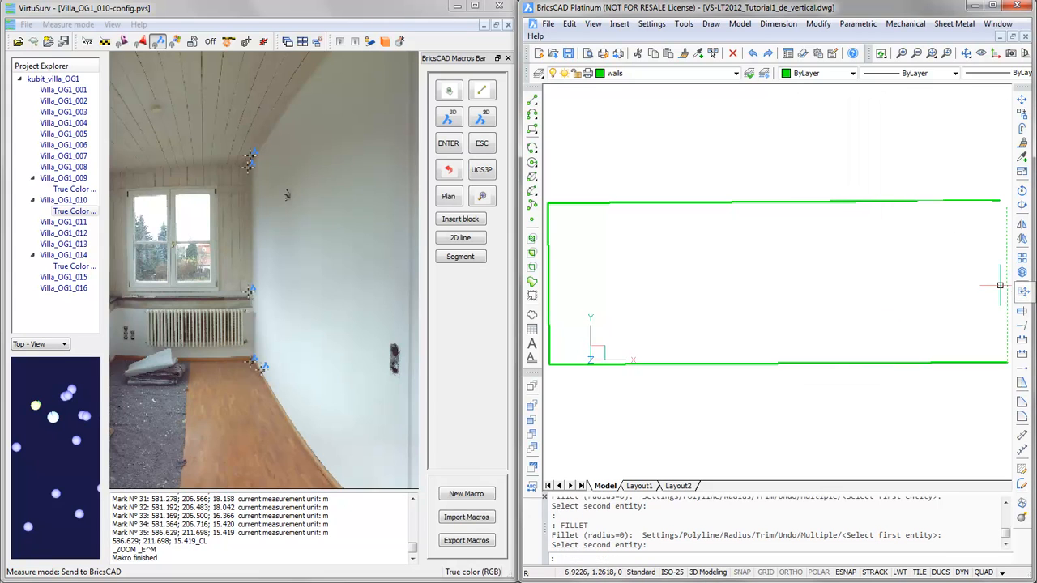
key("Return")
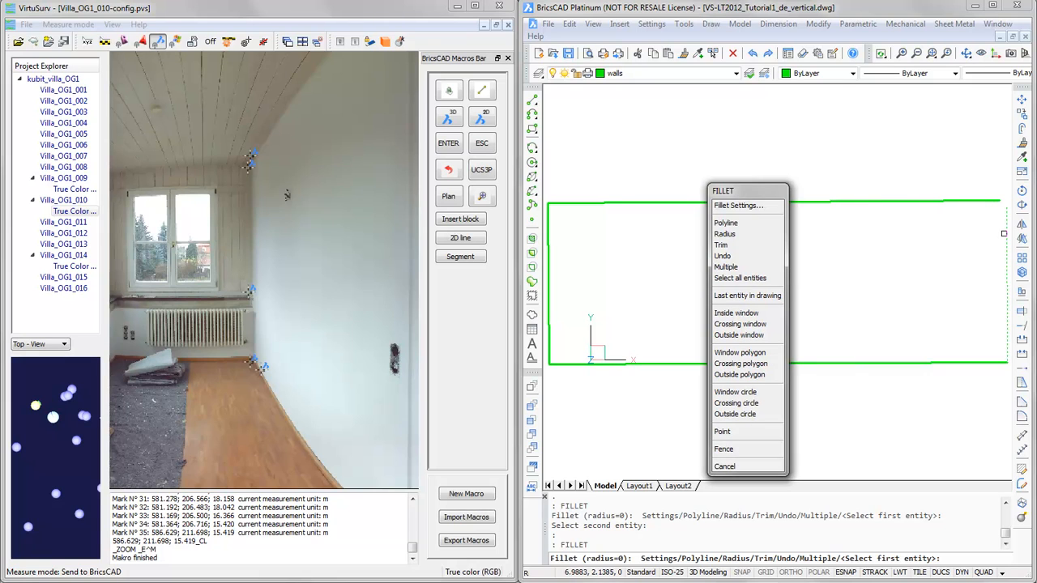
left_click(1006, 235)
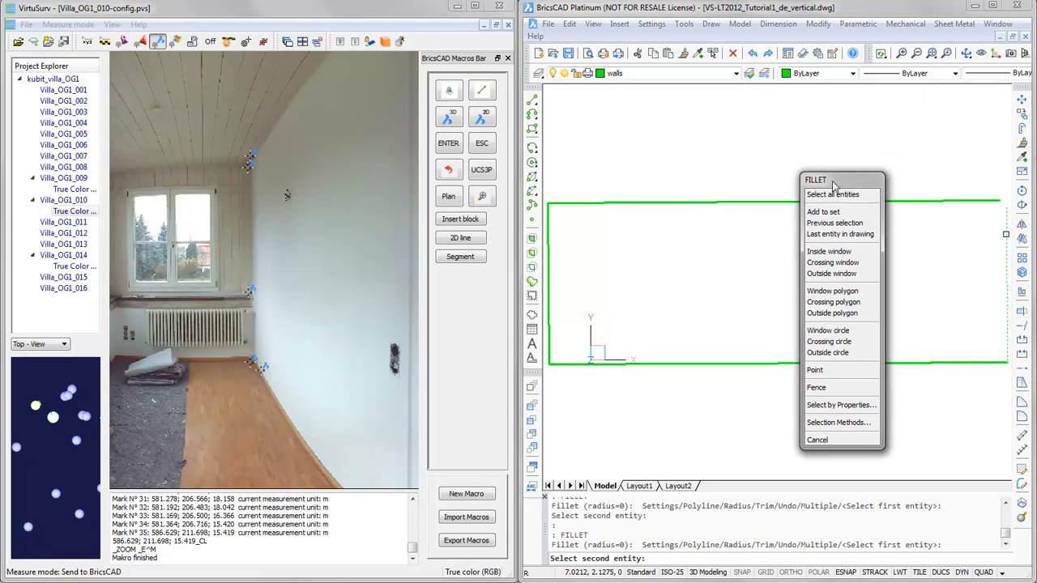
left_click(989, 201)
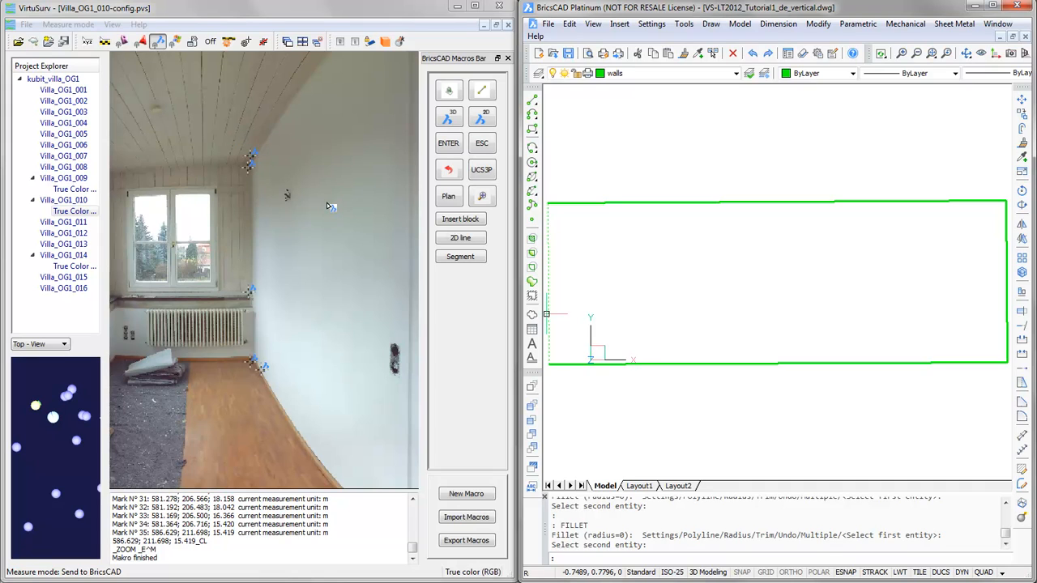
- Make the windows layer current and draw the doorway's left jamb from floor to lintel with the Segment macro
left_click(736, 73)
left_click(645, 237)
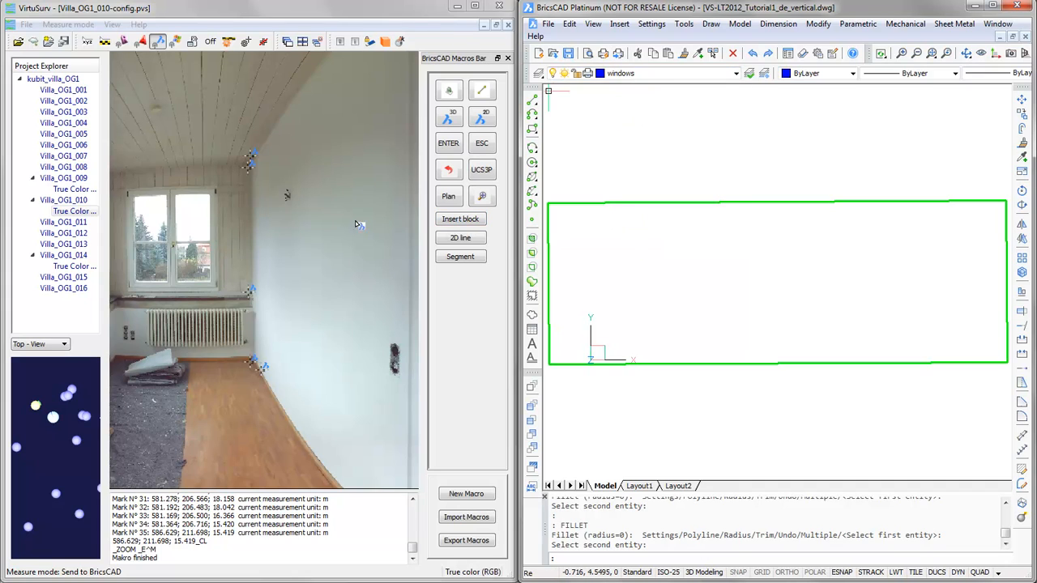
left_click(342, 15)
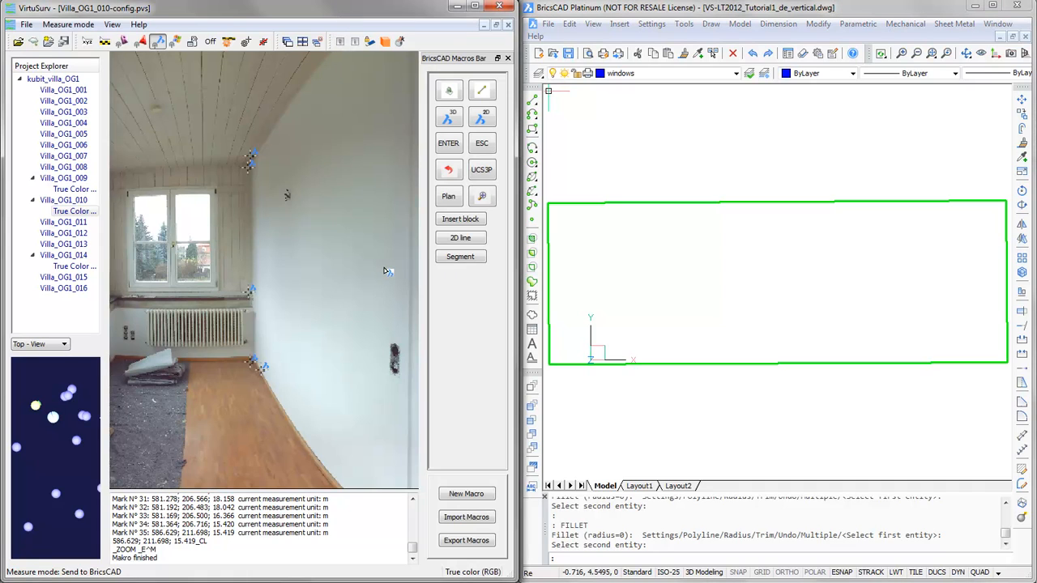
left_click_drag(388, 273, 157, 267)
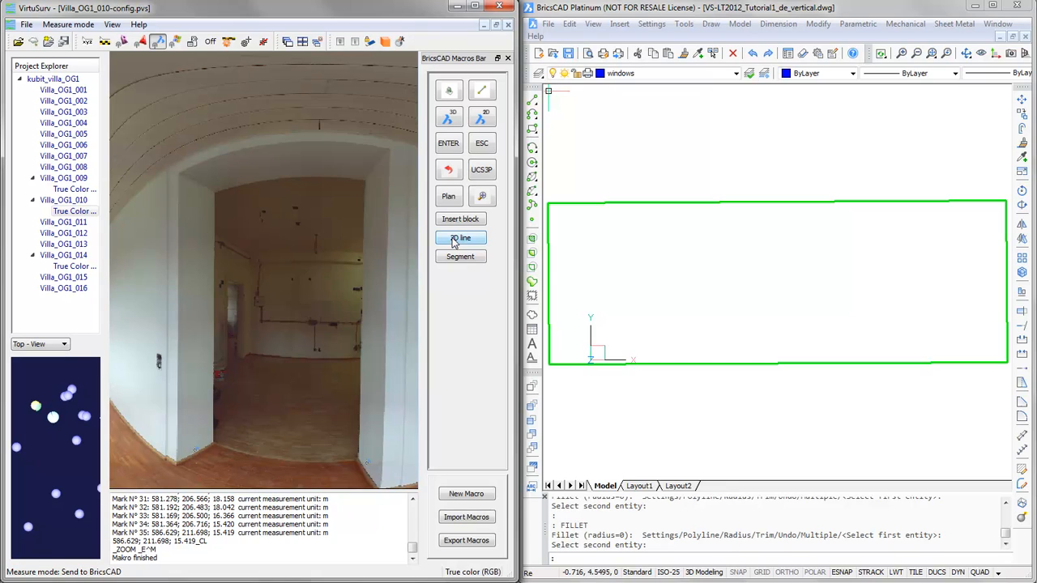
left_click(456, 258)
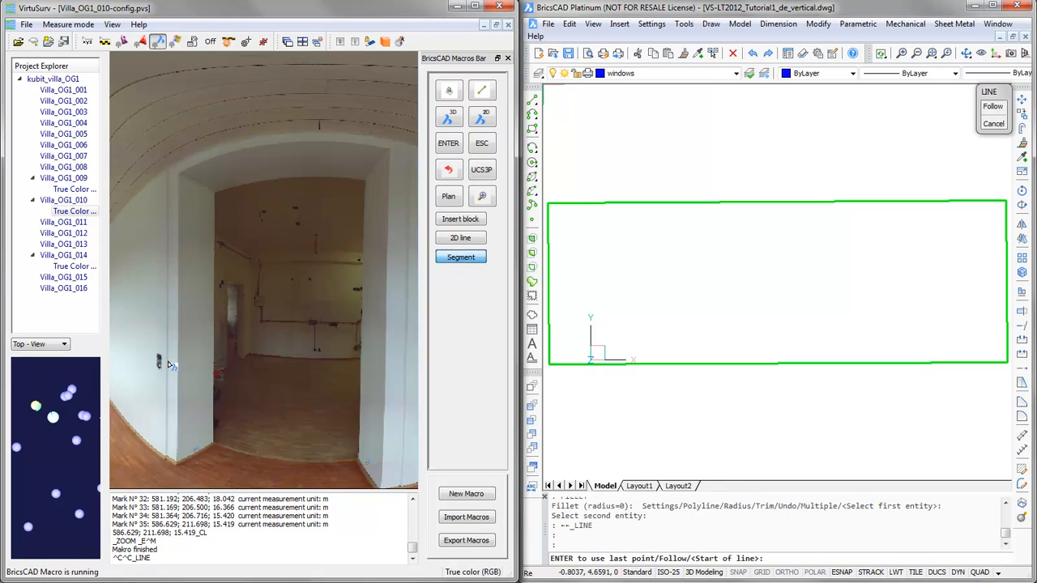
left_click(190, 449)
left_click(207, 169)
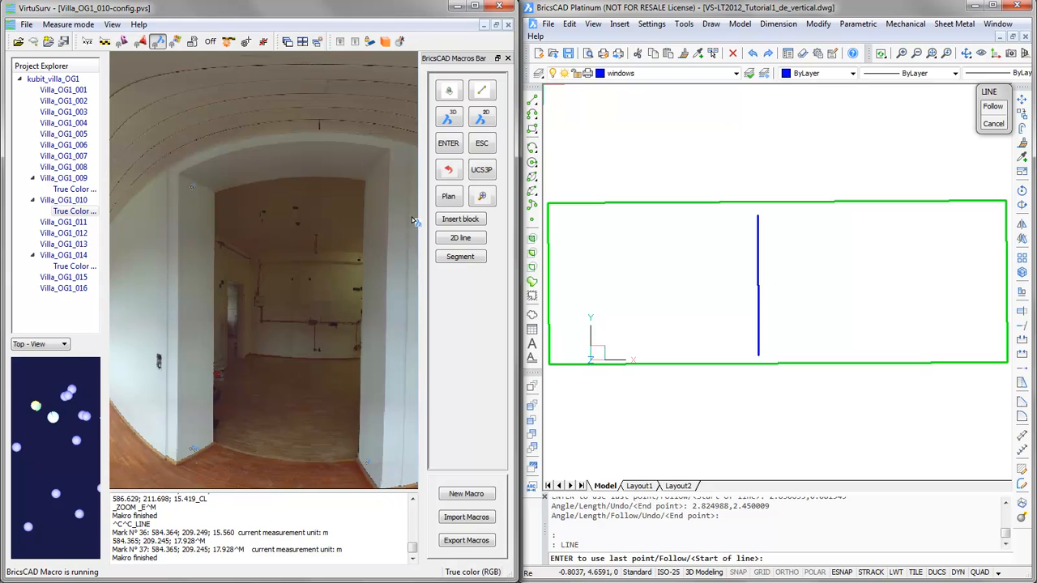
- Draw the doorway's top edge and right jamb as separate segments from scan points with the Segment macro
left_click(453, 257)
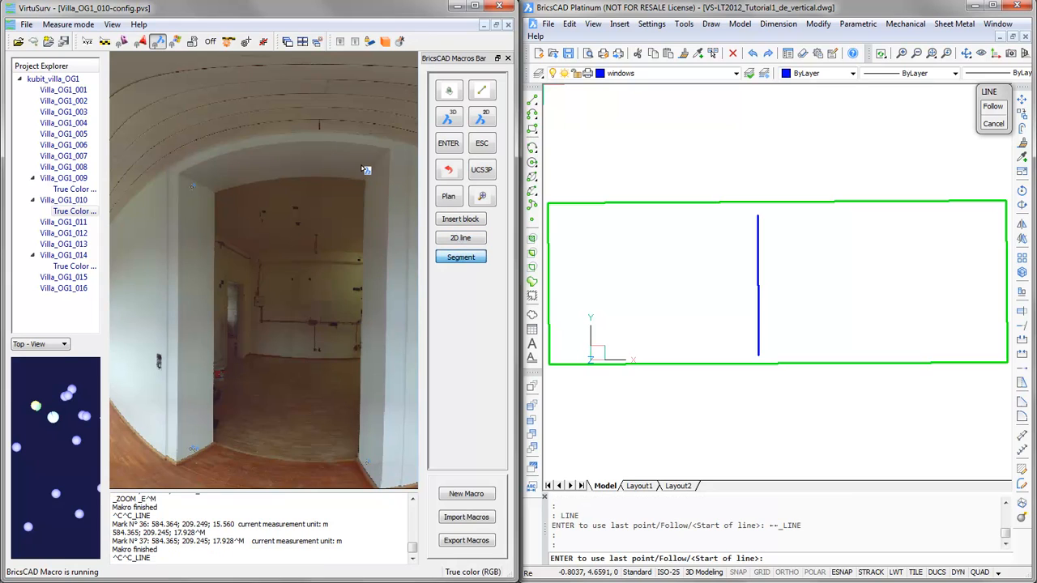
left_click(212, 175)
left_click(368, 164)
left_click(463, 256)
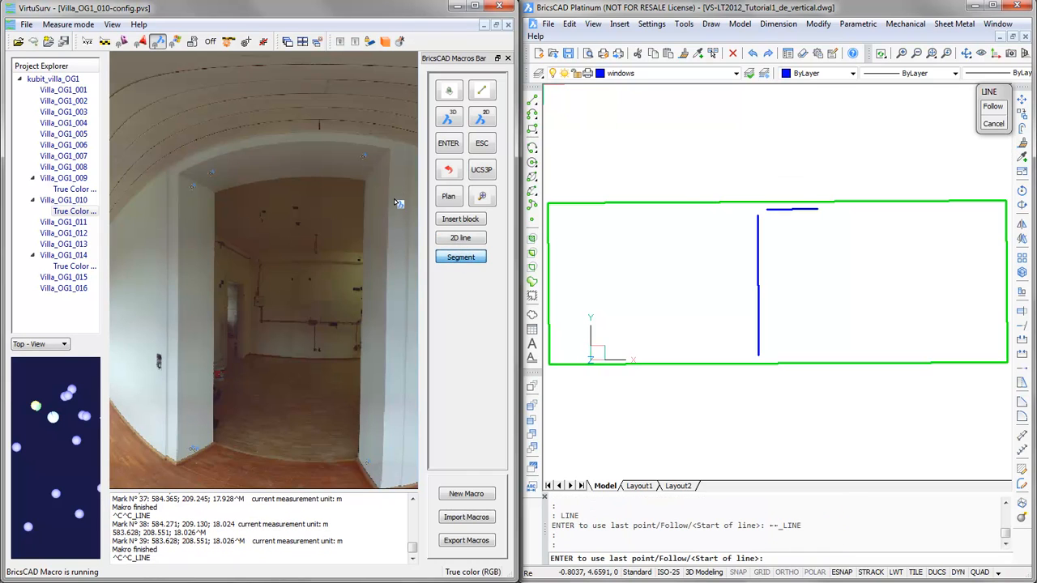
left_click(379, 170)
left_click(370, 467)
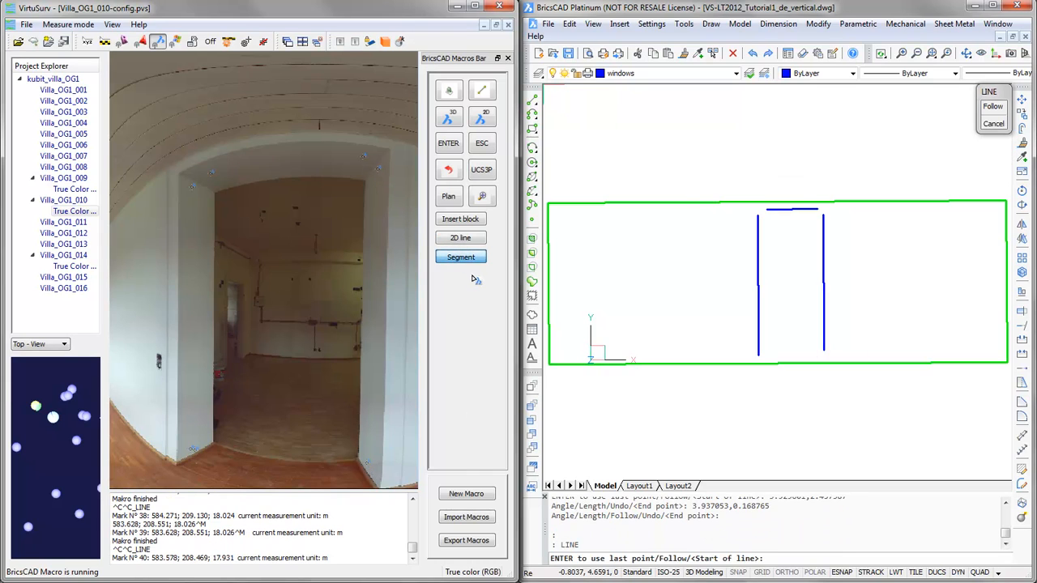
- Draw the doorway's floor edge between the two jambs with the Segment macro
left_click(466, 259)
left_click(364, 476)
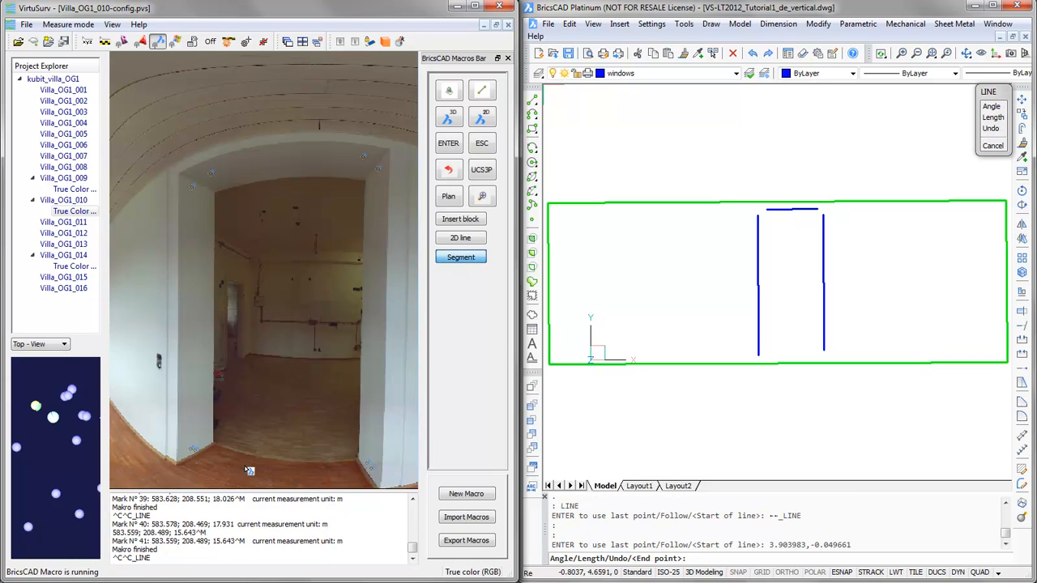
left_click(203, 464)
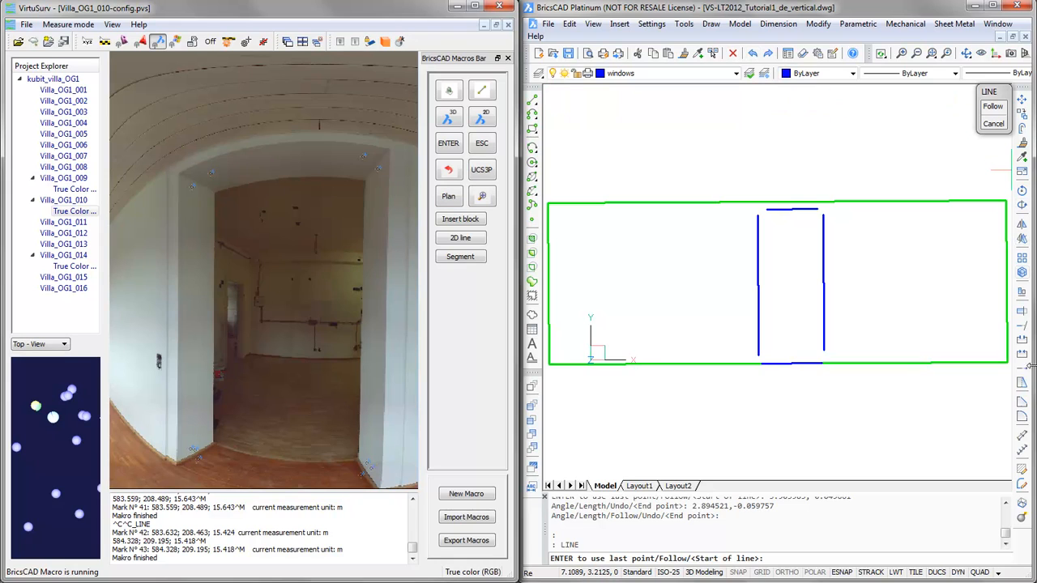
- Fillet the doorway's top edge with the left and right jambs to close both upper corners
left_click(1023, 415)
left_click(757, 235)
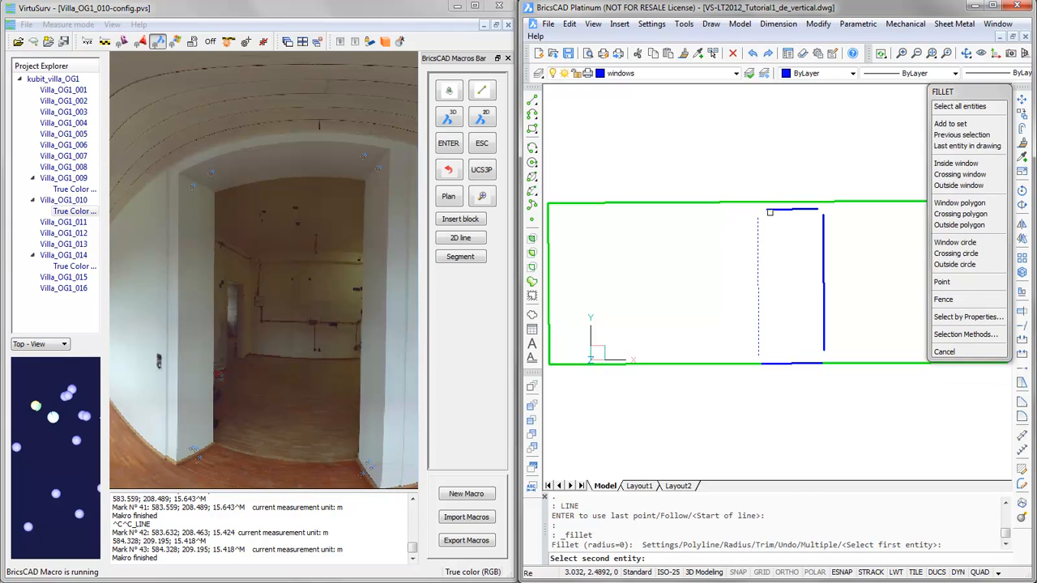
left_click(787, 209)
key("Return")
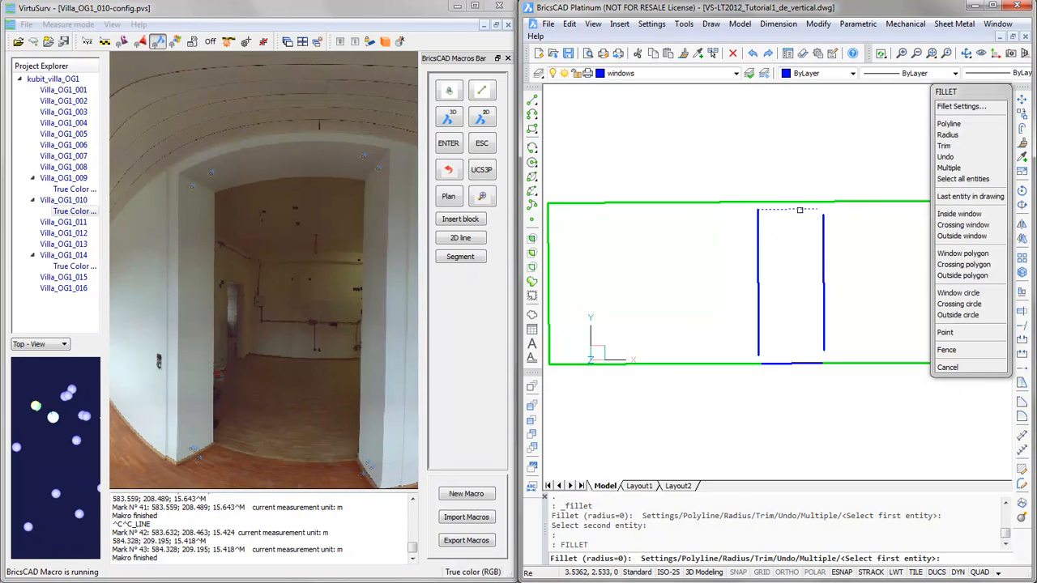
left_click(824, 242)
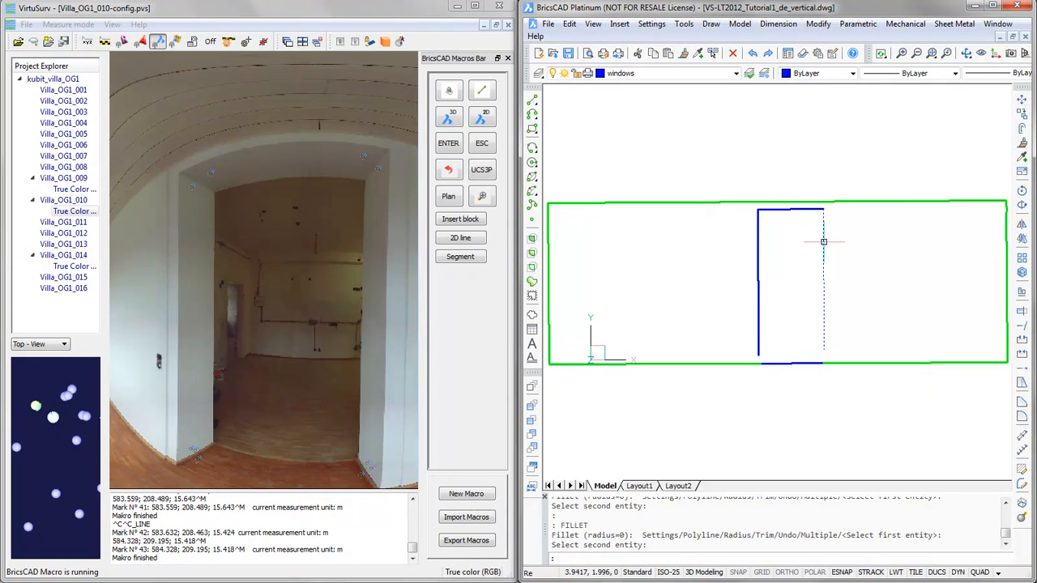
- Fillet the doorway's floor edge with the right and left jambs to close both lower corners
left_click(824, 284)
left_click(819, 362)
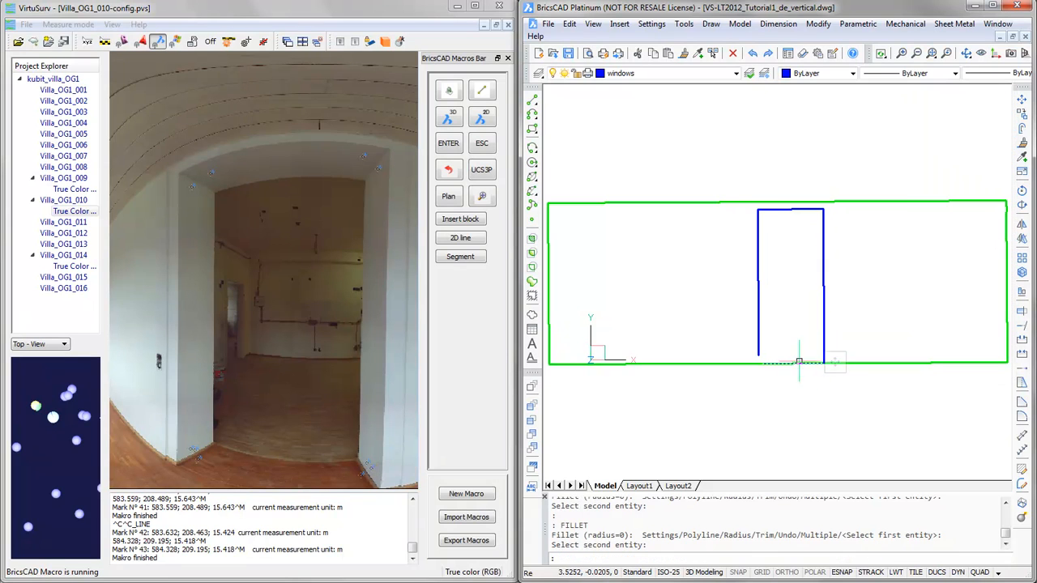
key("Return")
left_click(782, 364)
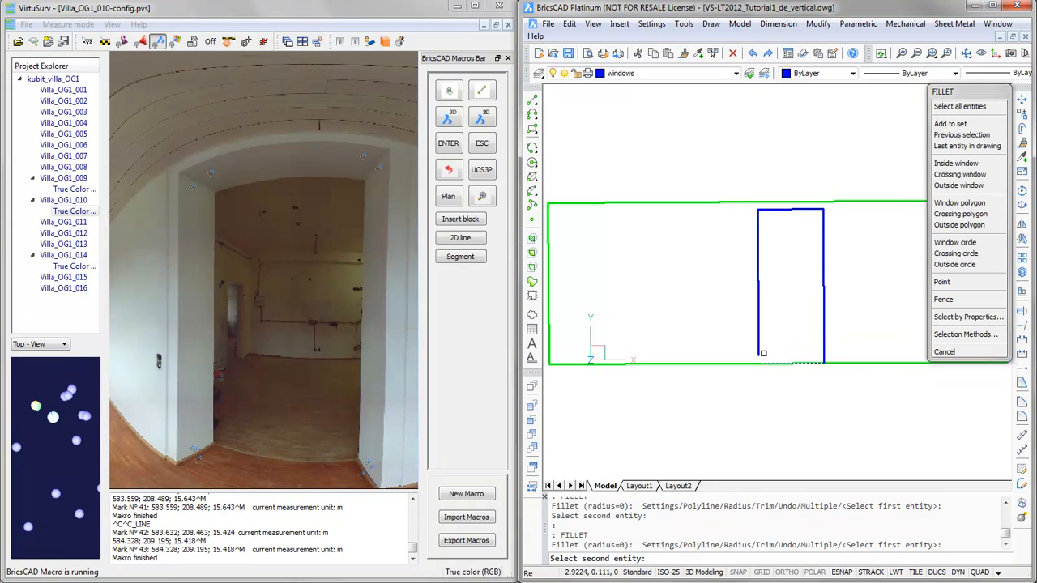
left_click(760, 352)
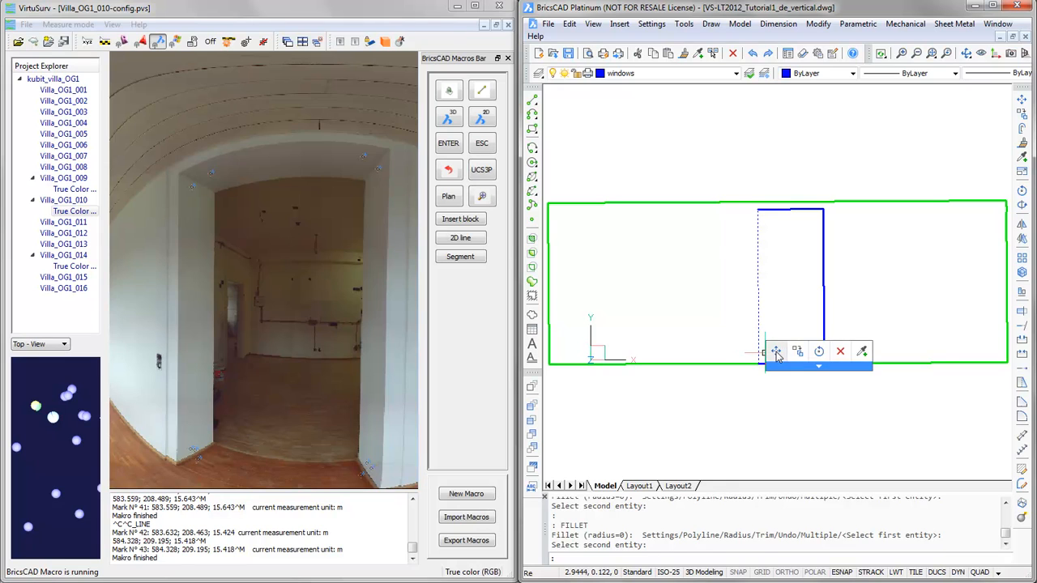
key("Escape")
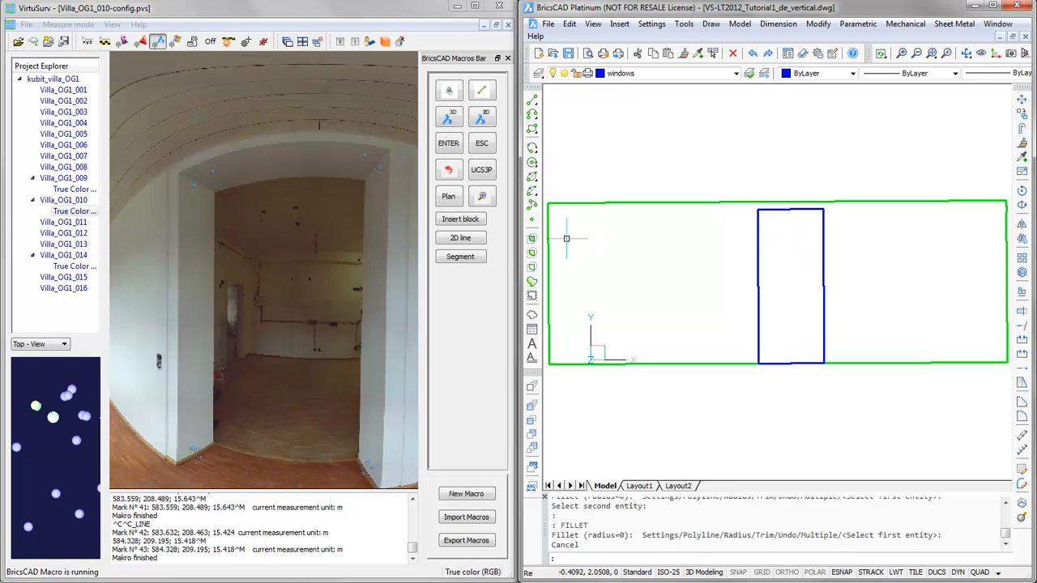
- Examine the electrical outlets on the wall on both sides of the doorway in the scan panorama
left_click(213, 15)
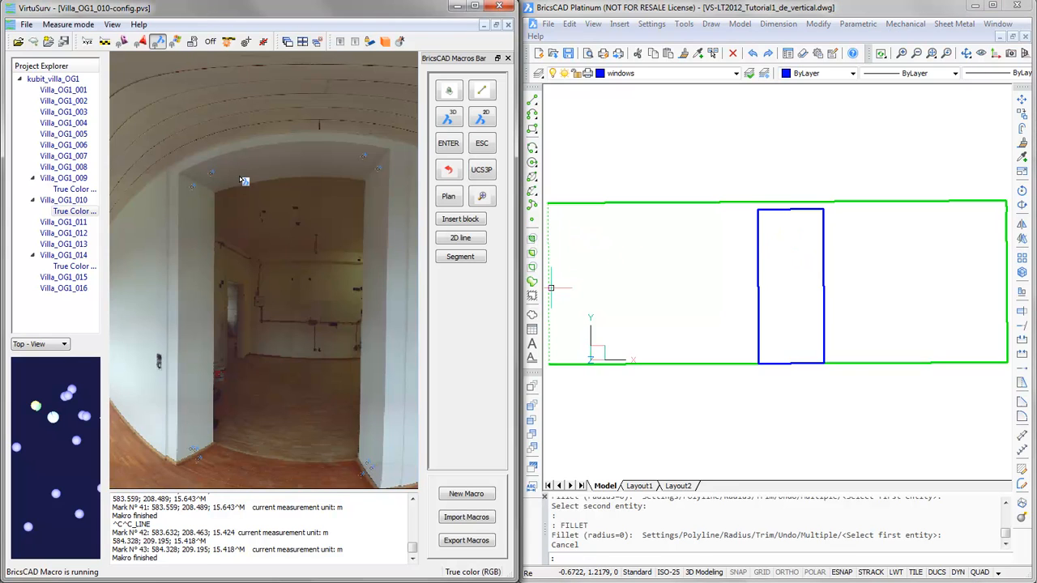
scroll(239, 182, "down", 3)
scroll(151, 280, "up", 3)
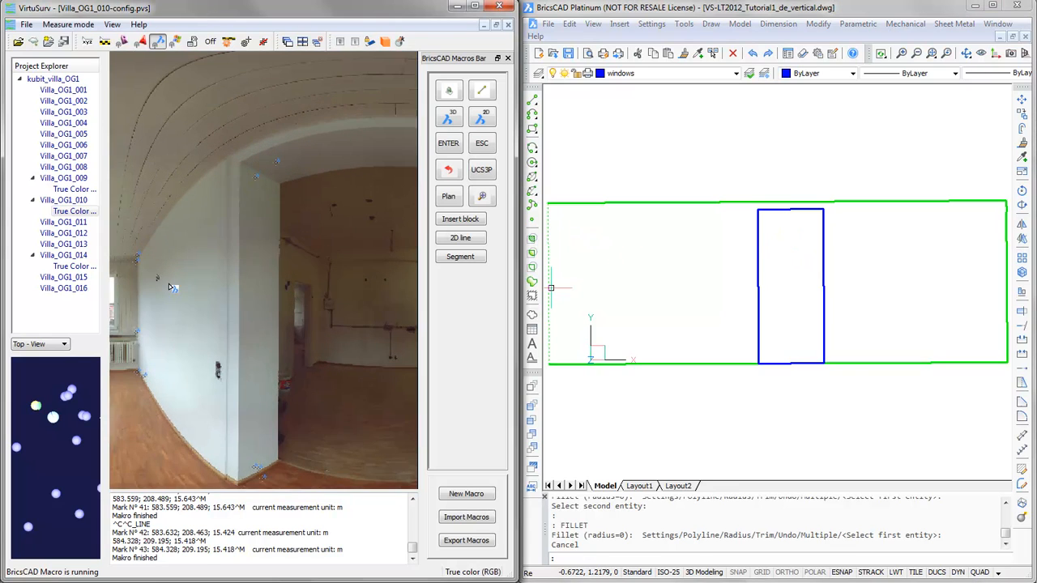
scroll(166, 282, "up", 5)
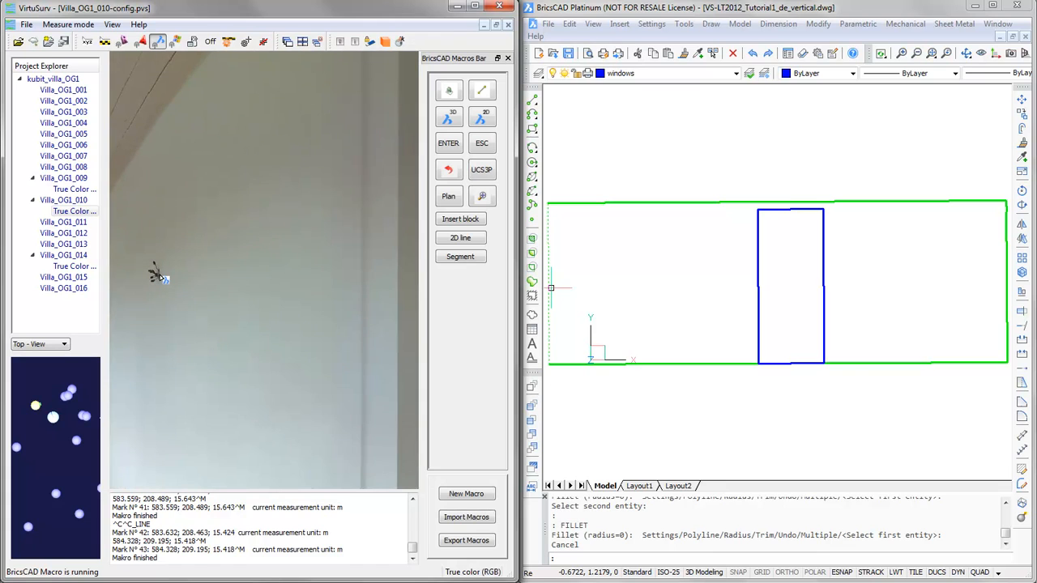
scroll(158, 276, "down", 6)
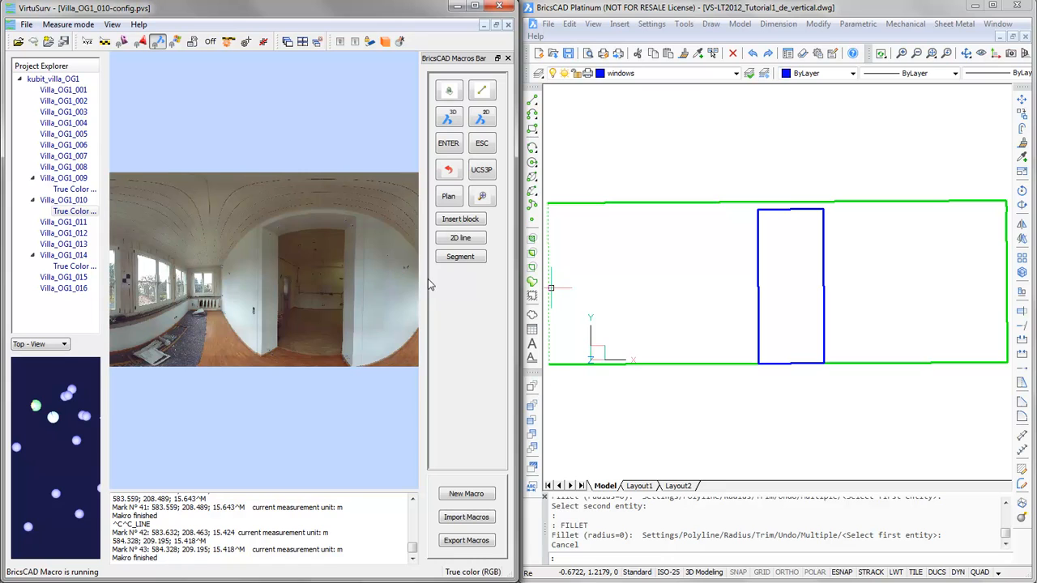
scroll(408, 273, "up", 5)
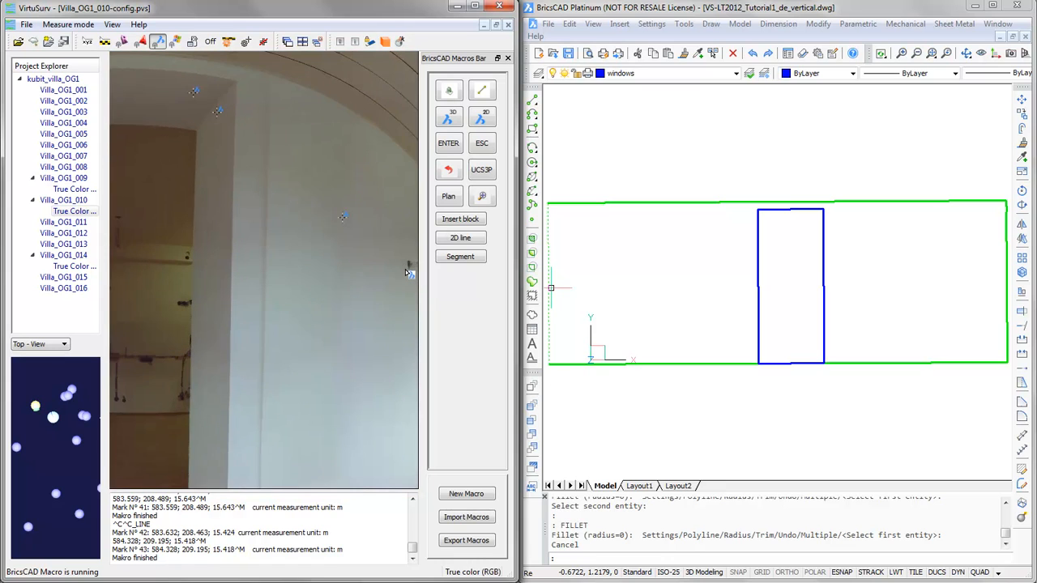
scroll(408, 273, "down", 7)
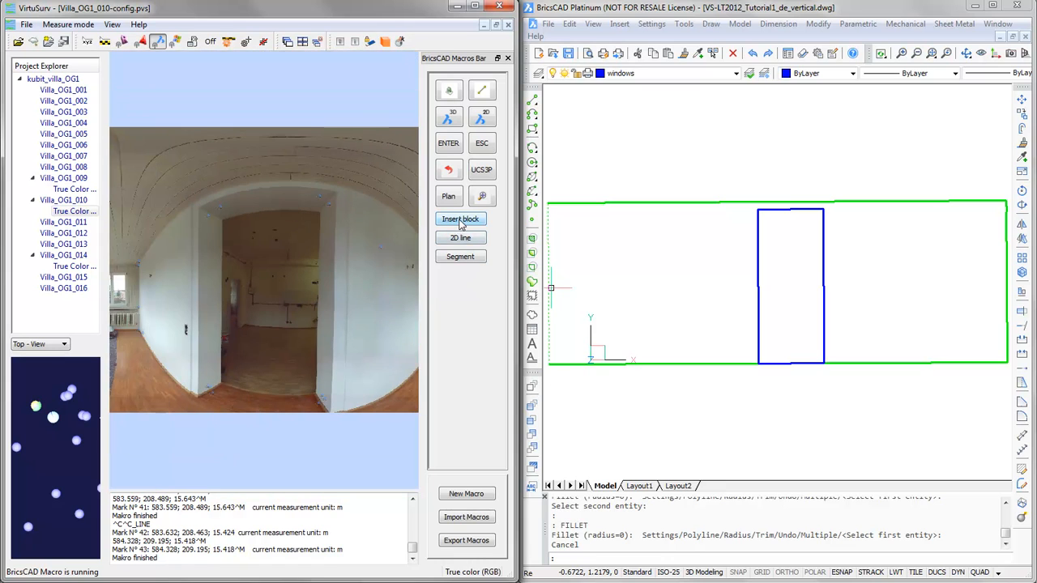
- Insert the LAMP block at the wall fixture on each side of the doorway with the Insert block macro
left_click(460, 222)
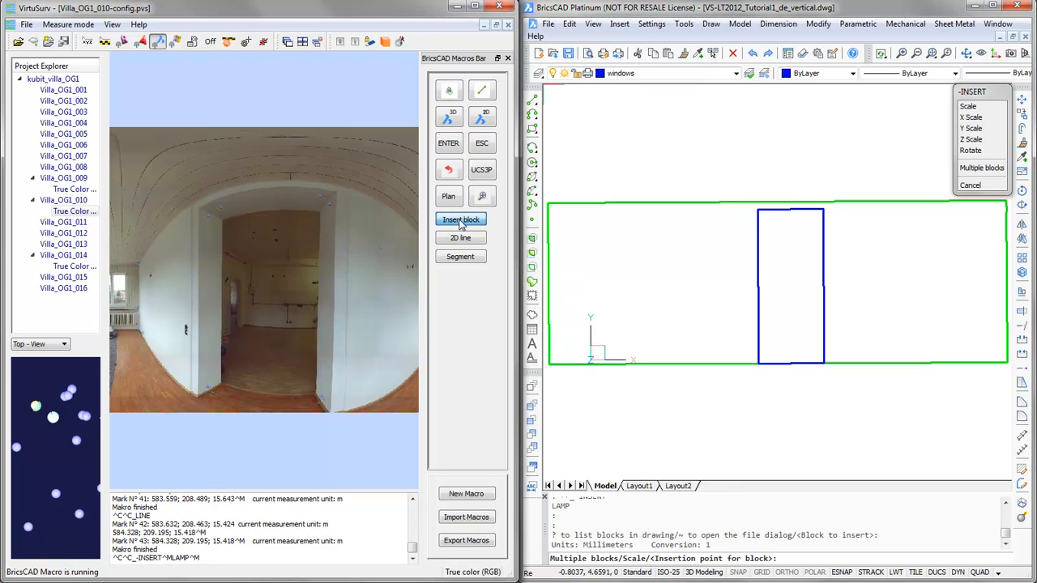
left_click(408, 267)
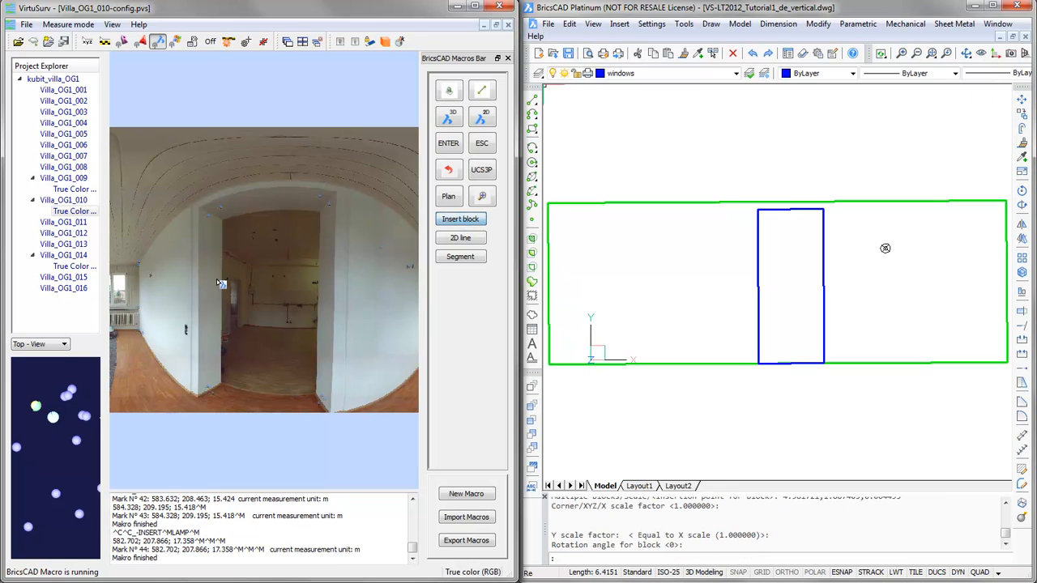
scroll(140, 282, "up", 7)
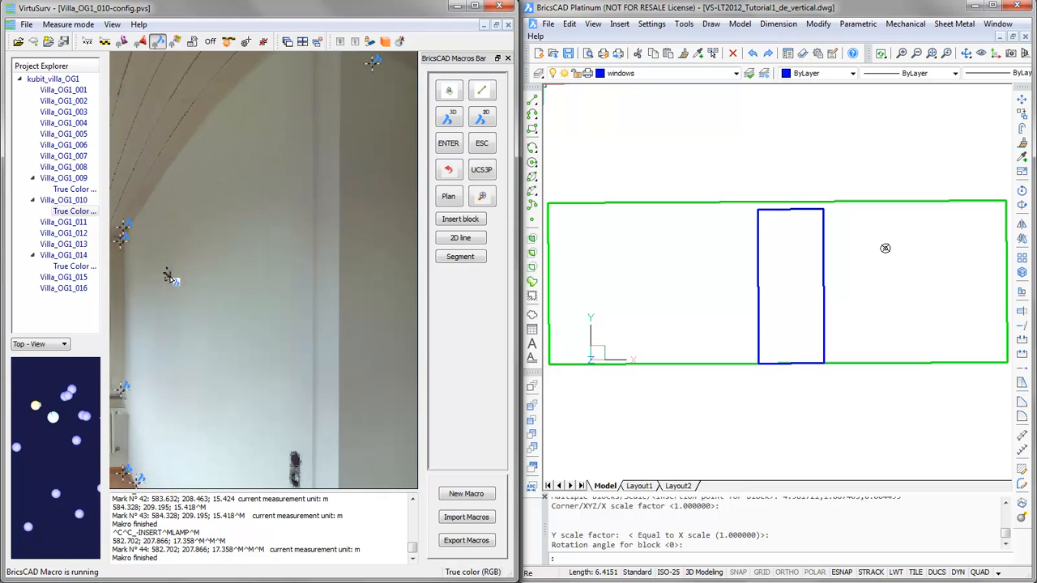
left_click(453, 221)
left_click(169, 277)
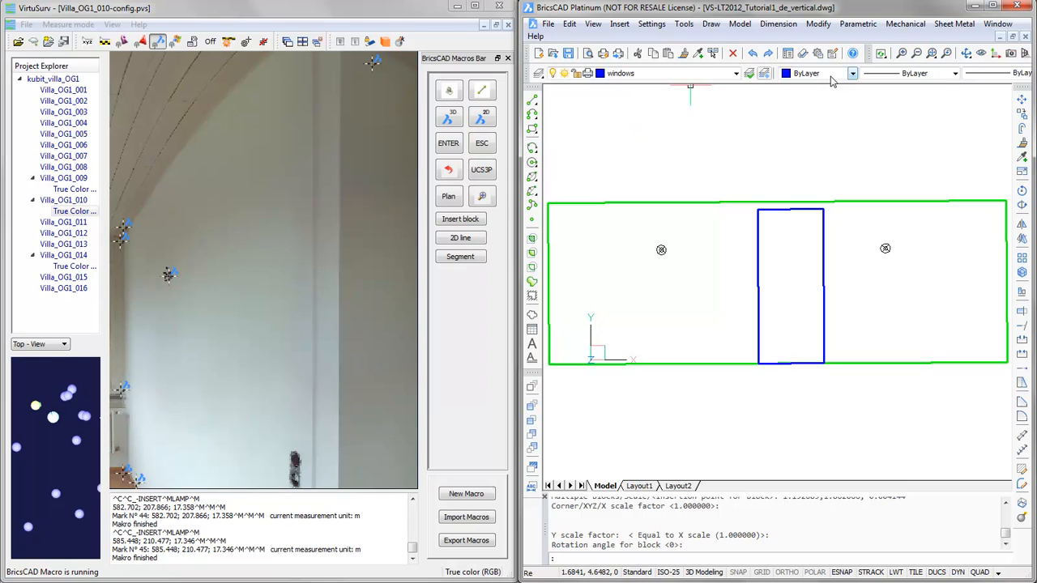
- Switch to the drawing VS-LT2012_Tutorial1_de_fertig.dwg and examine the floor plan around the middle room, its door and the staircase
left_click(999, 24)
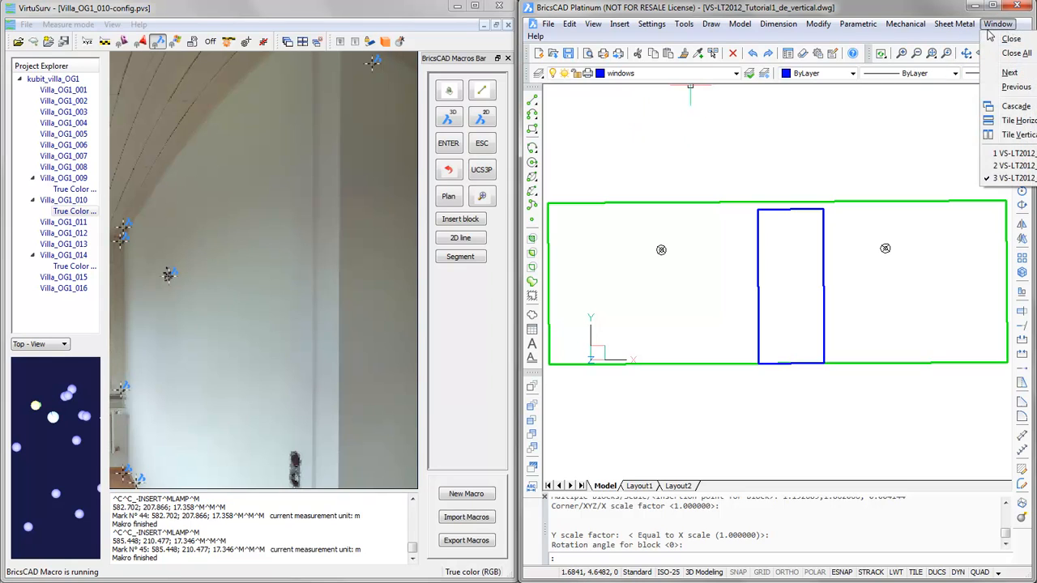
left_click(1017, 170)
scroll(847, 306, "up", 2)
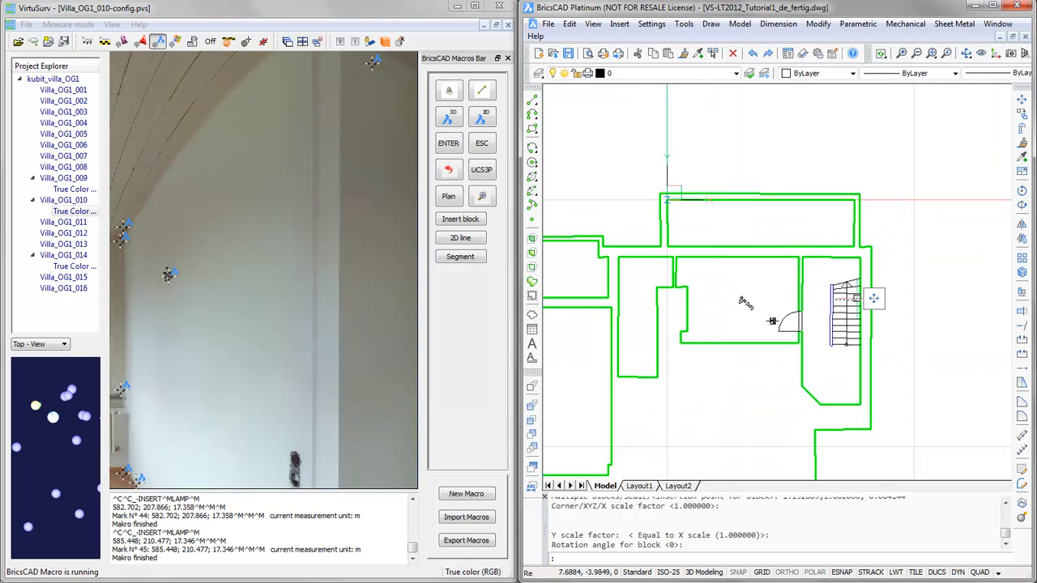
scroll(857, 298, "up", 2)
middle_click_drag(858, 298, 932, 289)
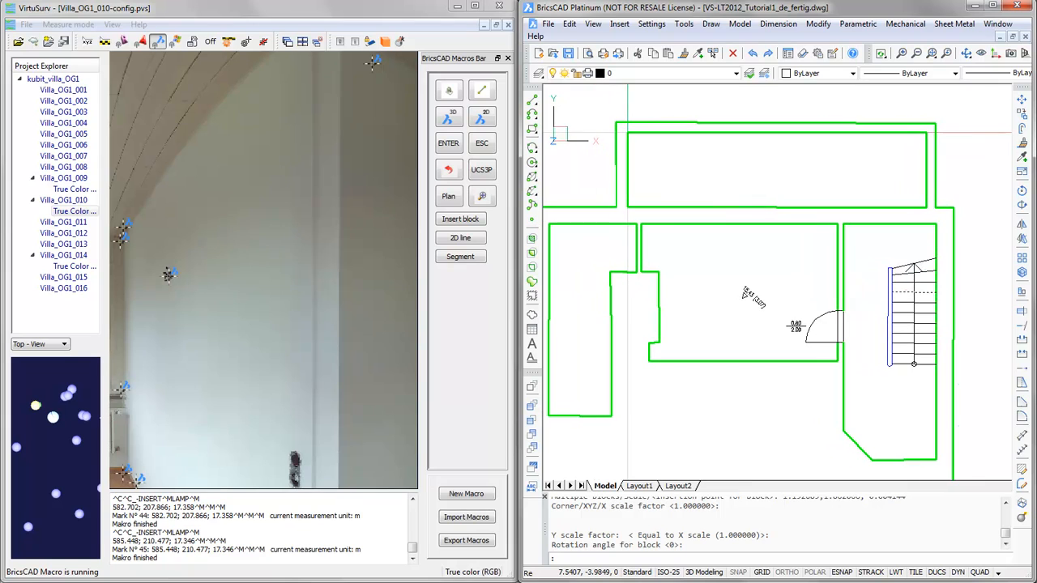
middle_click_drag(846, 187, 813, 186)
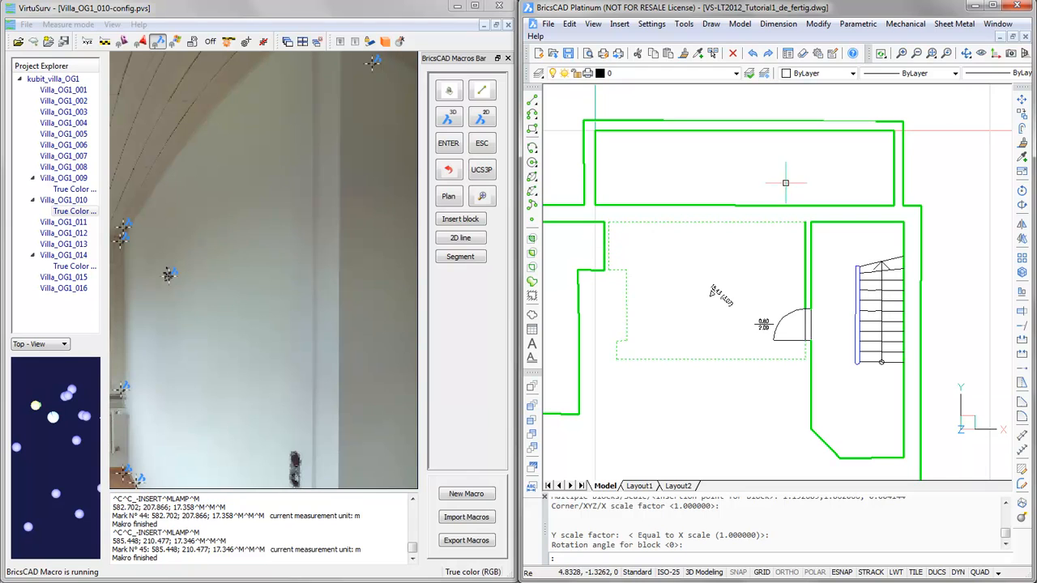
scroll(797, 323, "up", 3)
scroll(797, 324, "down", 2)
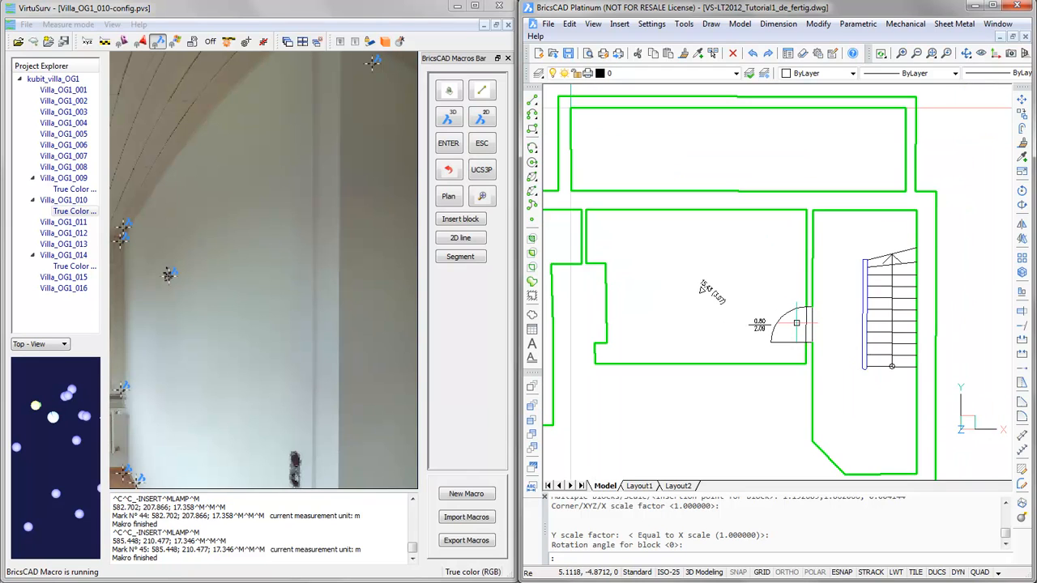
scroll(815, 316, "down", 1)
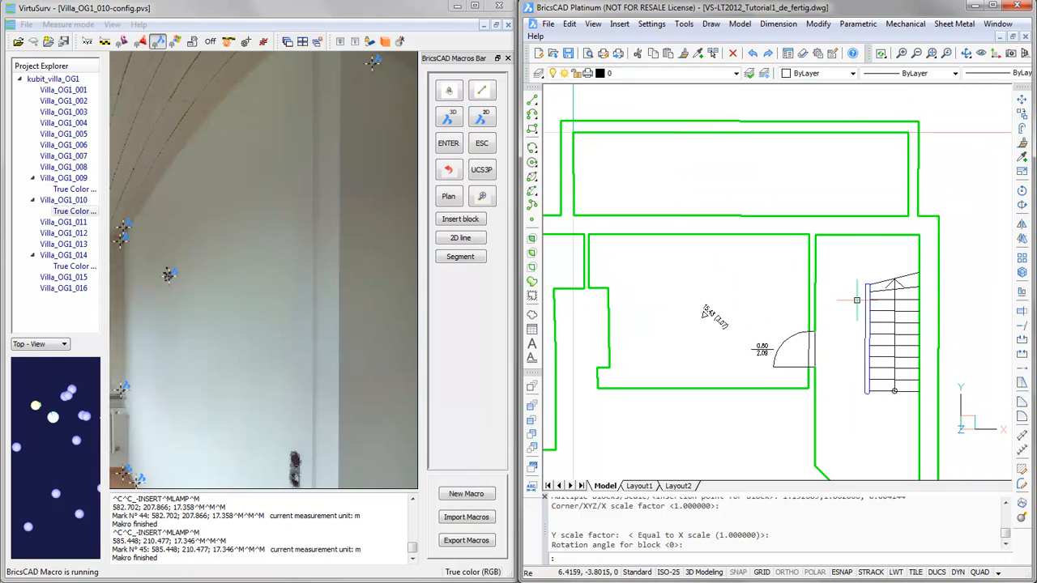